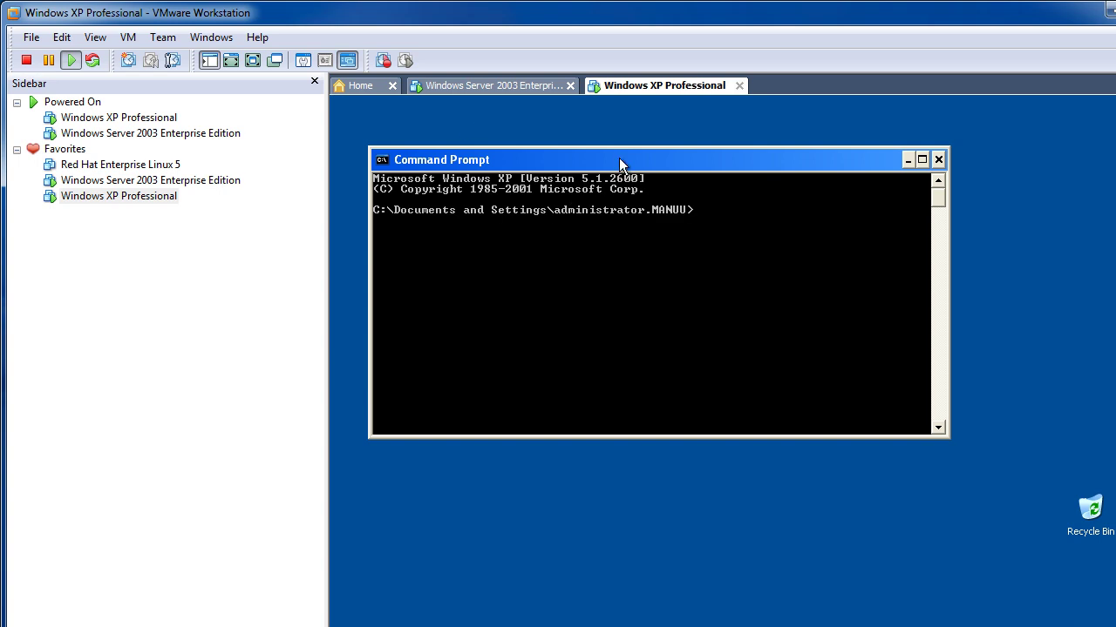
Display the Windows XP machine's IP configuration with the ipconfig command.
{"action": "type", "text": "i"}
{"action": "type", "text": "cp"}
{"action": "key", "text": "BackSpace"}
{"action": "key", "text": "BackSpace"}
{"action": "type", "text": "pconfig"}
{"action": "key", "text": "Return"}
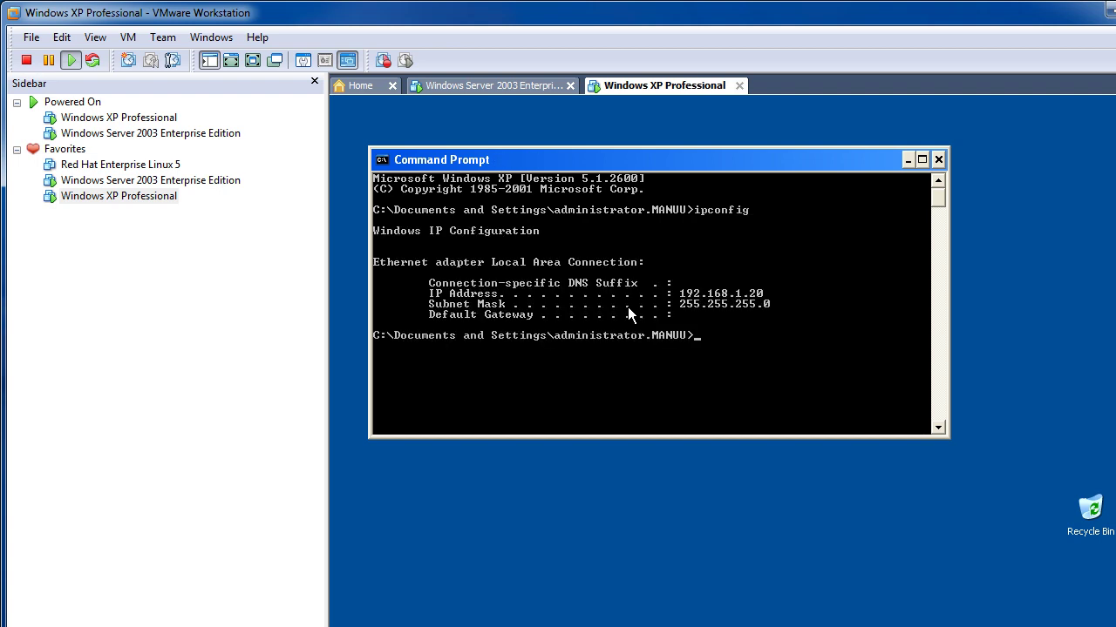
Test the connection from the Windows XP machine to the server by pinging 192.168.1.1.
{"action": "type", "text": "ping 192.168.1.11"}
{"action": "key", "text": "Return"}
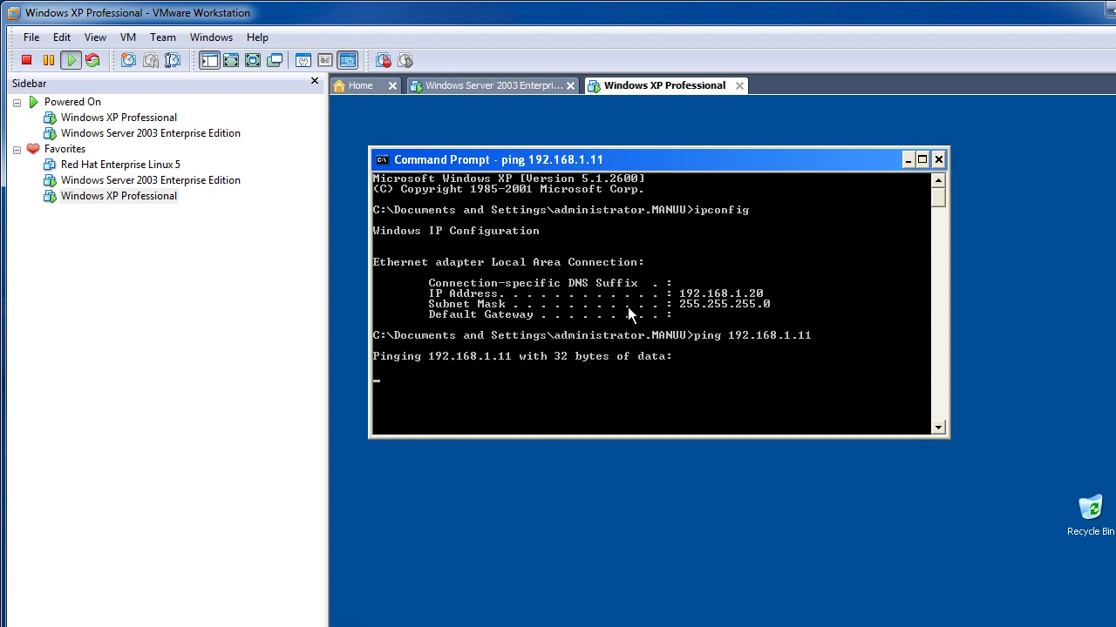
{"action": "key", "text": "ctrl+c"}
{"action": "key", "text": "Up"}
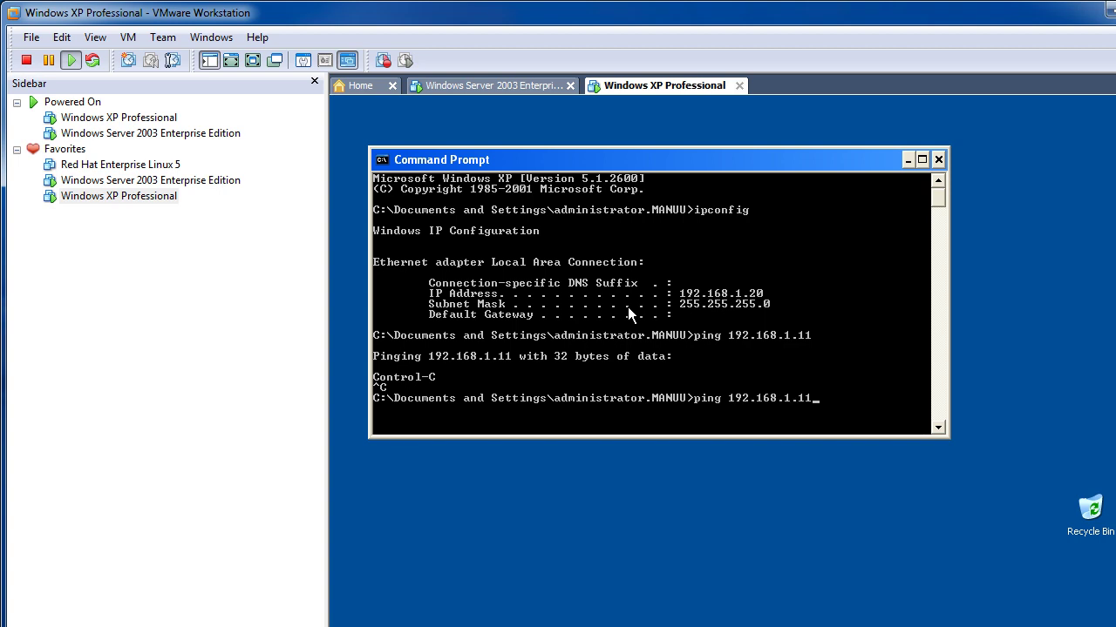
{"action": "key", "text": "Return"}
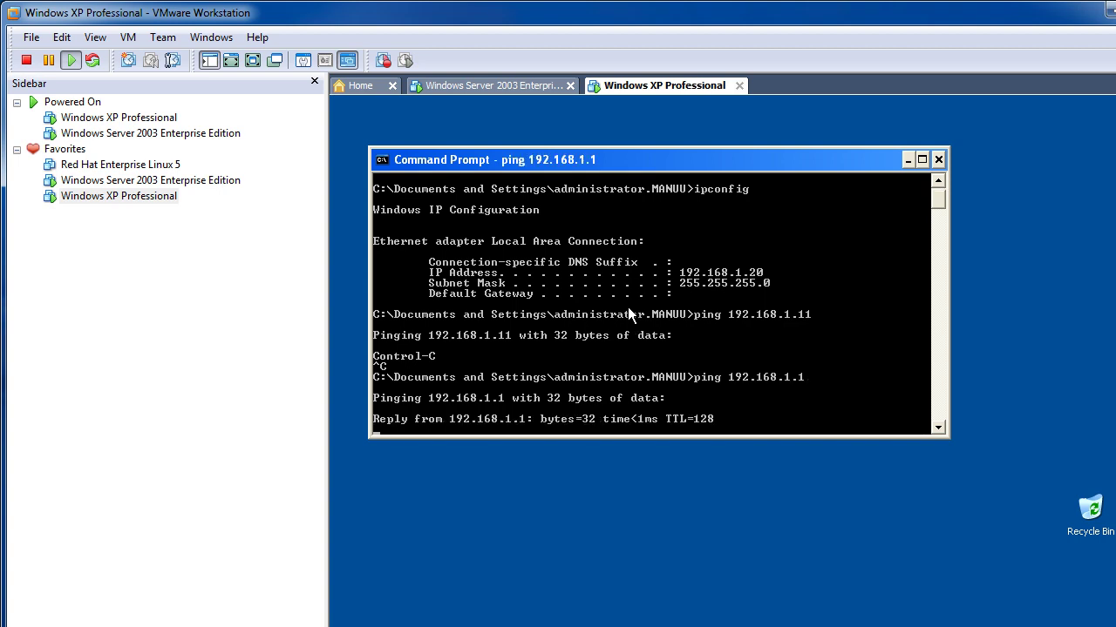
Switch to the Windows Server 2003 machine, ping 192.168.1.20 from its command prompt, and close the prompt.
{"action": "left_click", "coordinate": [499, 90]}
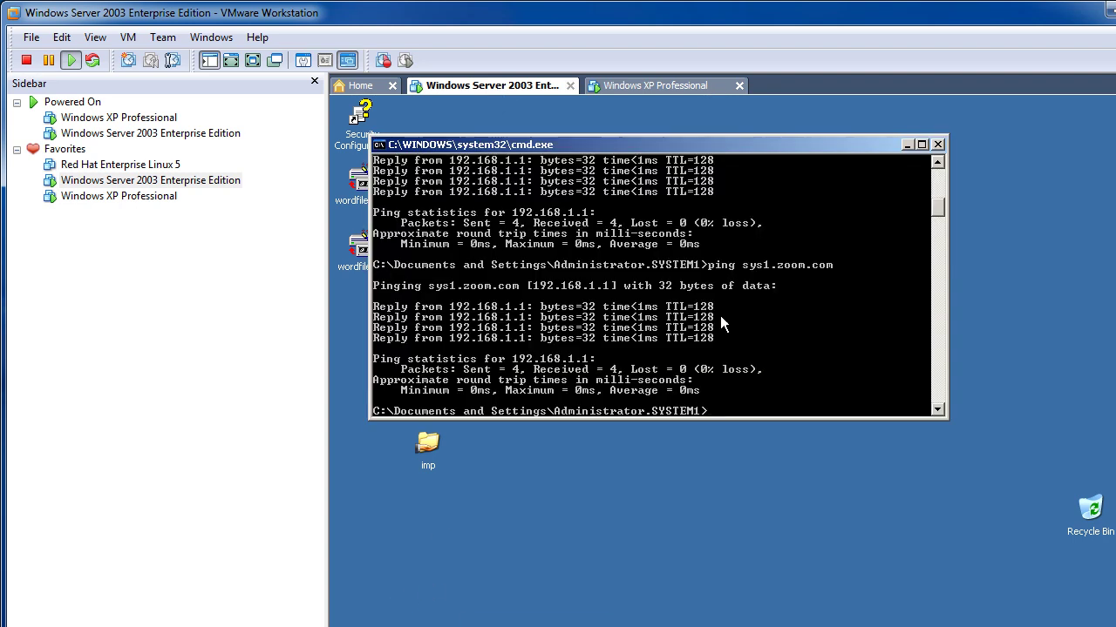
{"action": "key", "text": "Up"}
{"action": "key", "text": "Up"}
{"action": "key", "text": "BackSpace"}
{"action": "type", "text": "20"}
{"action": "key", "text": "Return"}
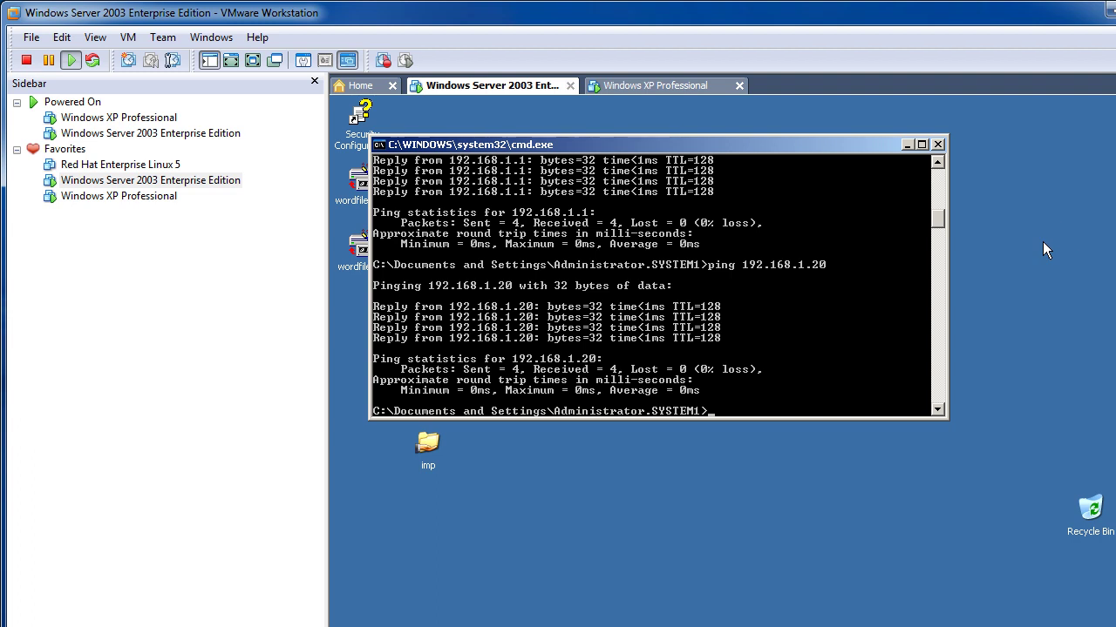
{"action": "left_click", "coordinate": [938, 144]}
Open Add or Remove Programs on the Windows Server 2003 machine and start the Windows Components Wizard.
{"action": "left_click", "coordinate": [623, 84]}
{"action": "left_click", "coordinate": [528, 87]}
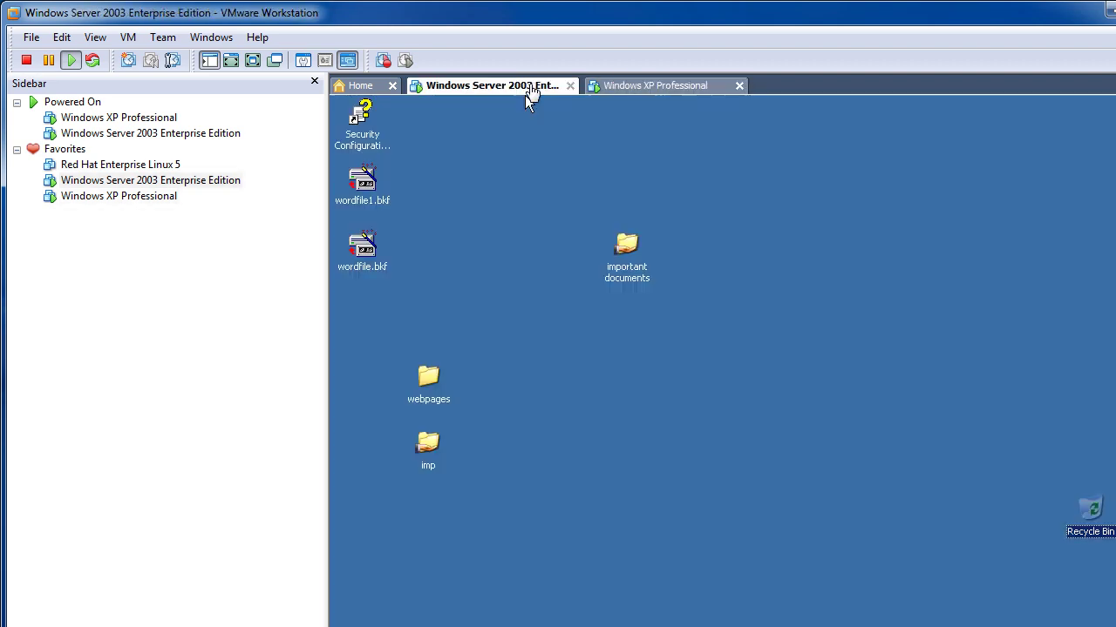
{"action": "key", "text": "super"}
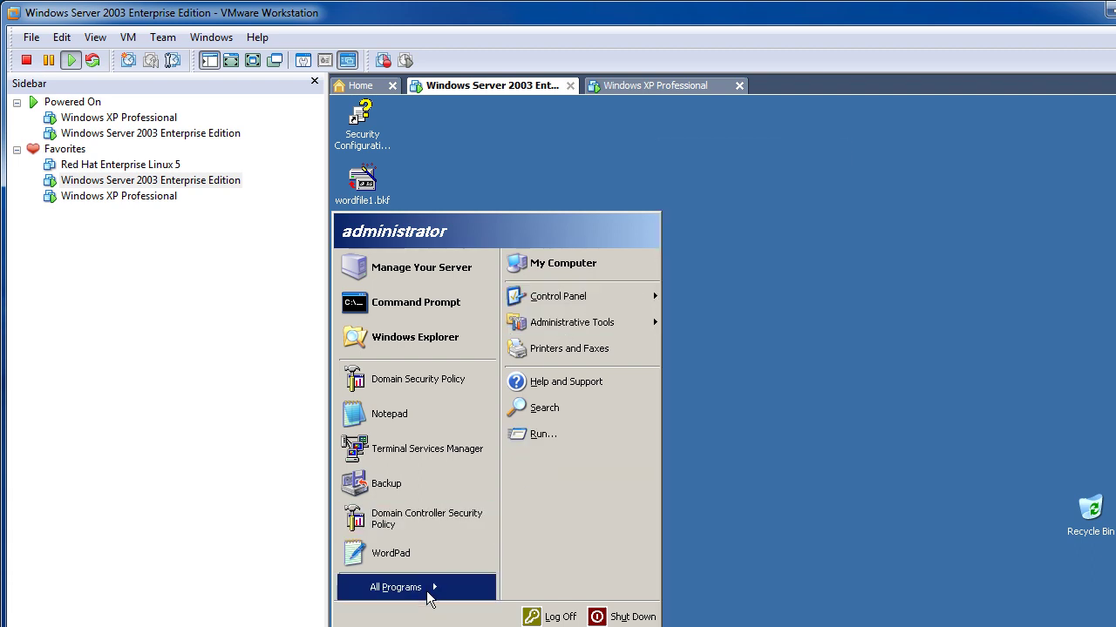
{"action": "mouse_move", "coordinate": [582, 300]}
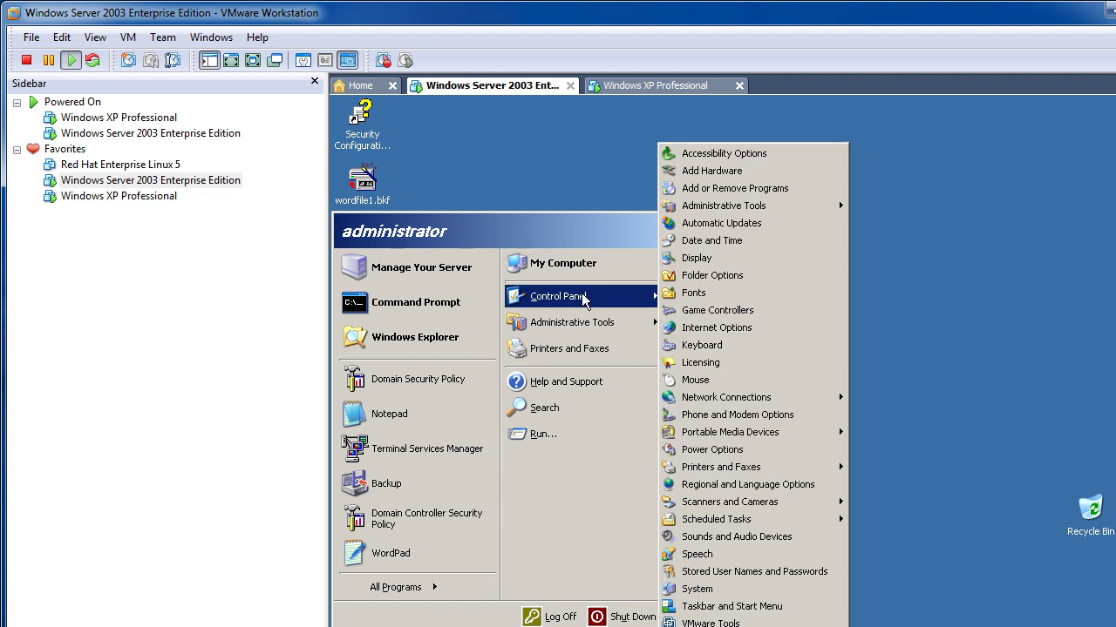
{"action": "left_click", "coordinate": [743, 190]}
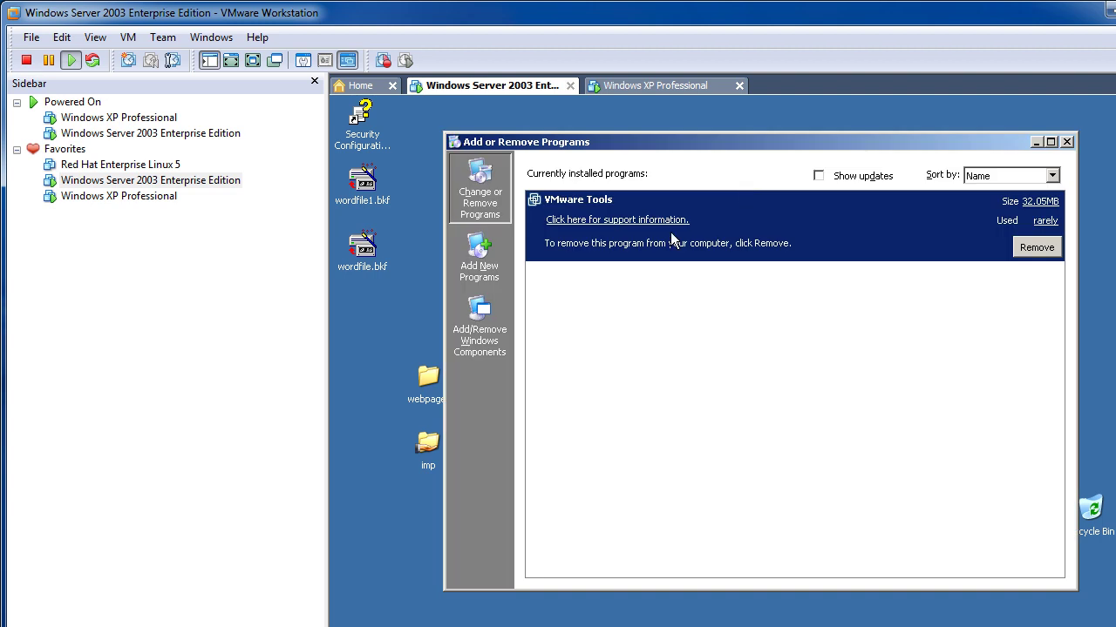
{"action": "left_click", "coordinate": [477, 311]}
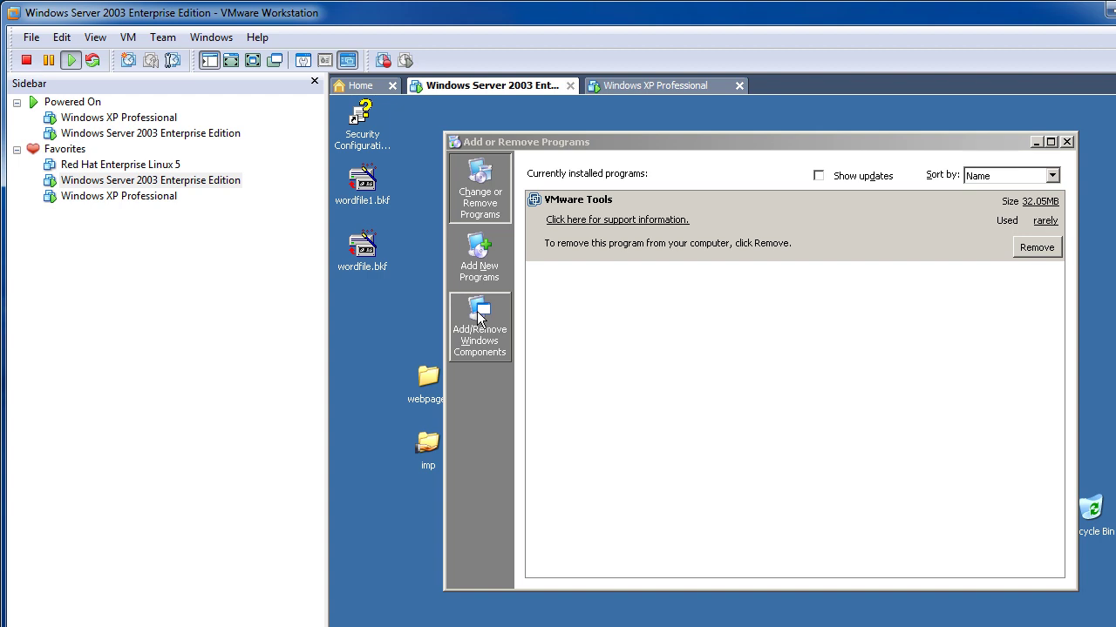
Select the Domain Name System (DNS) subcomponent of Networking Services for installation and confirm the selection.
{"action": "left_click", "coordinate": [794, 383]}
{"action": "left_click", "coordinate": [794, 383]}
{"action": "left_click", "coordinate": [794, 383]}
{"action": "left_click", "coordinate": [794, 383]}
{"action": "left_click", "coordinate": [794, 383]}
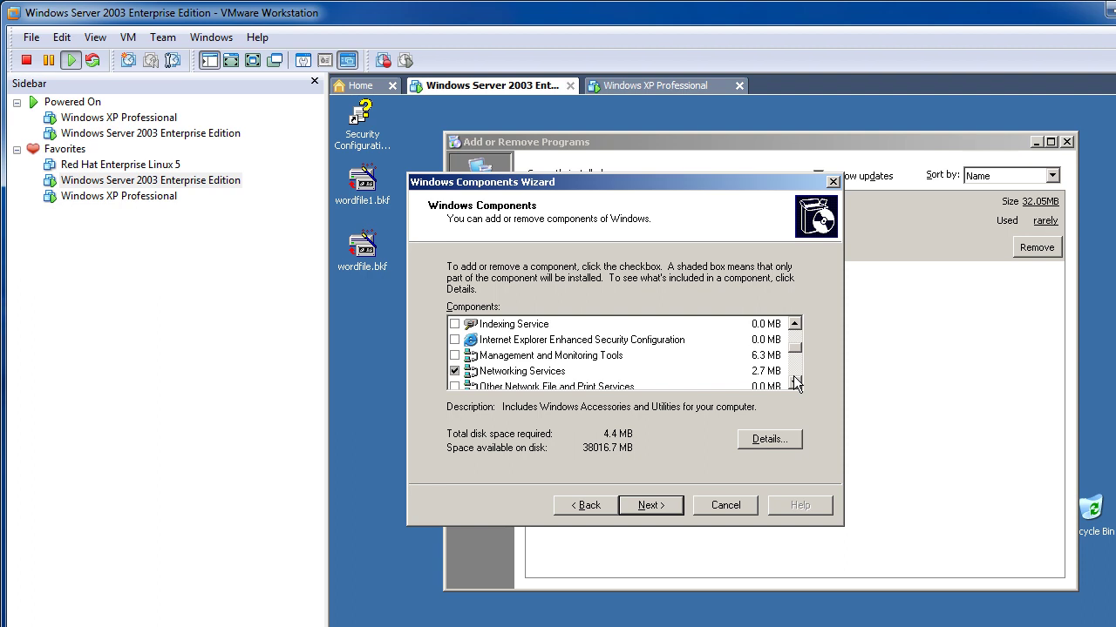
{"action": "left_click", "coordinate": [523, 373]}
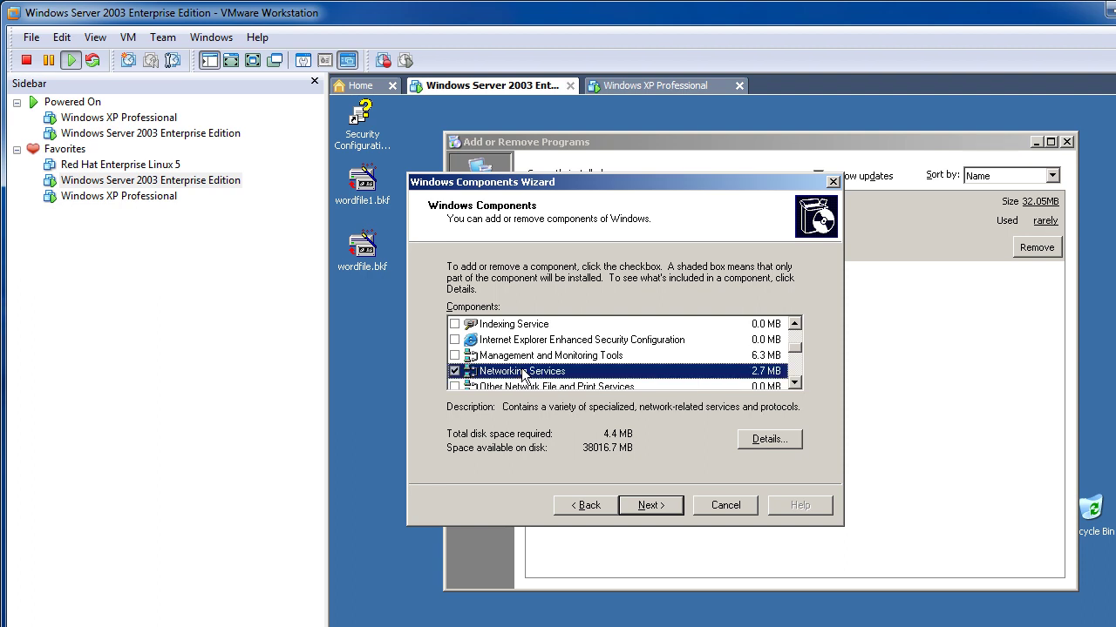
{"action": "left_click", "coordinate": [767, 439]}
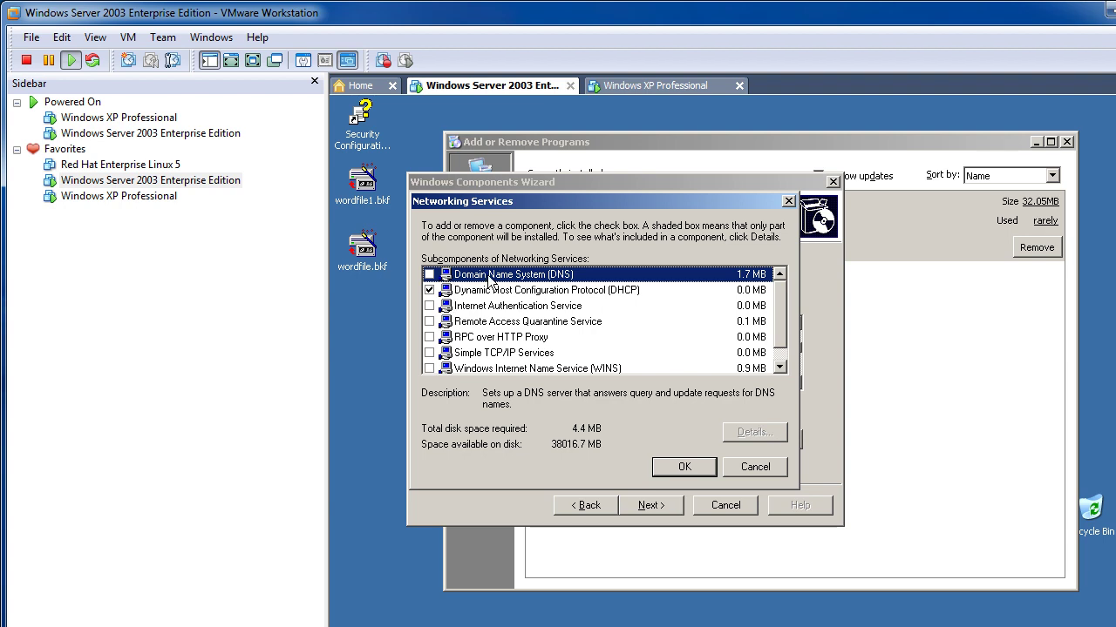
{"action": "left_click", "coordinate": [428, 273]}
{"action": "left_click", "coordinate": [687, 467]}
Run the Windows Components Wizard through to completion and close Add or Remove Programs.
{"action": "left_click", "coordinate": [671, 505]}
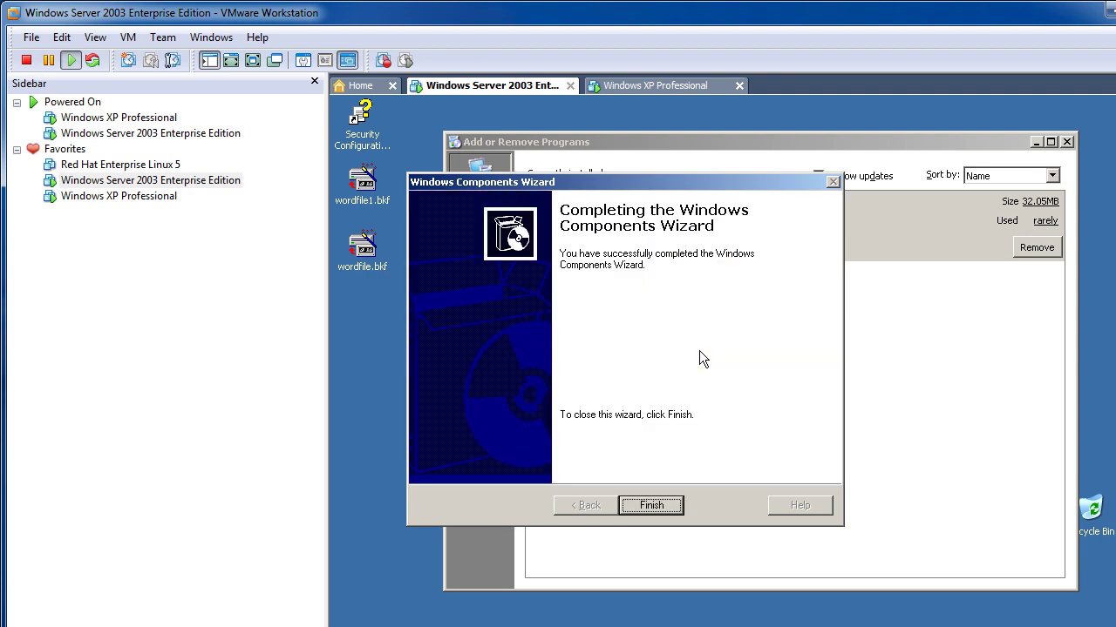
{"action": "left_click", "coordinate": [652, 507]}
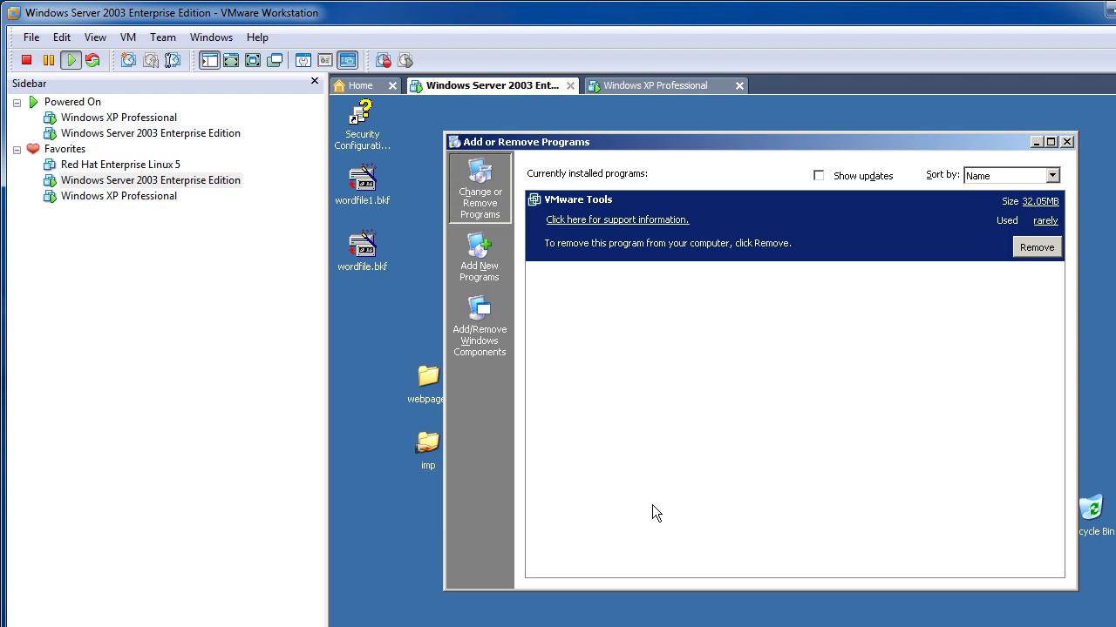
{"action": "left_click", "coordinate": [1066, 142]}
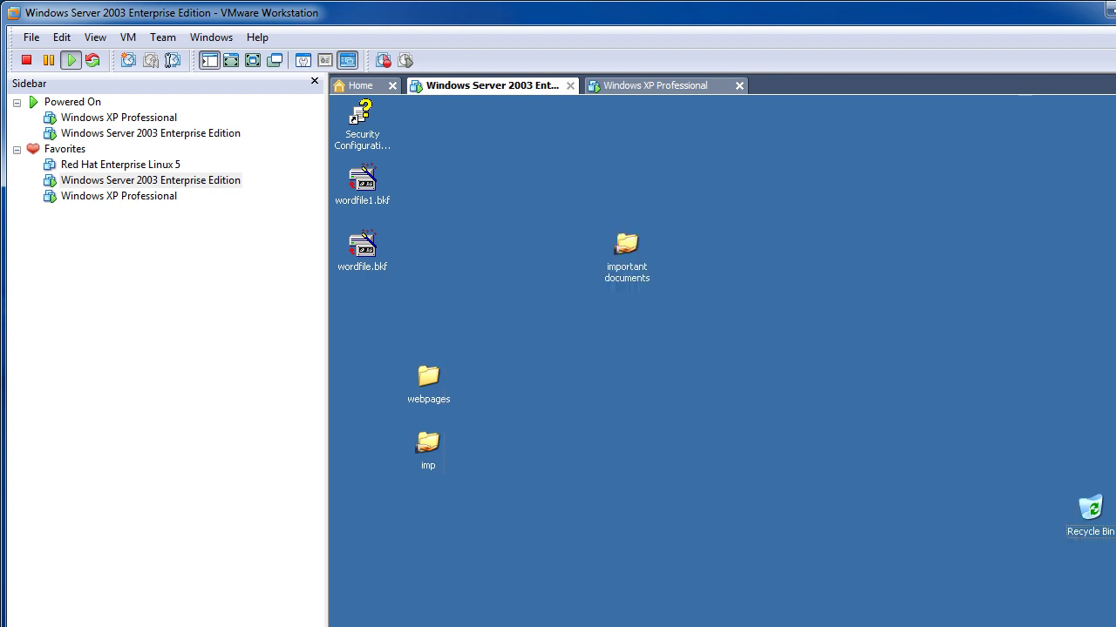
Locate the DNS console among the server's administrative tools without opening it.
{"action": "left_click", "coordinate": [366, 622]}
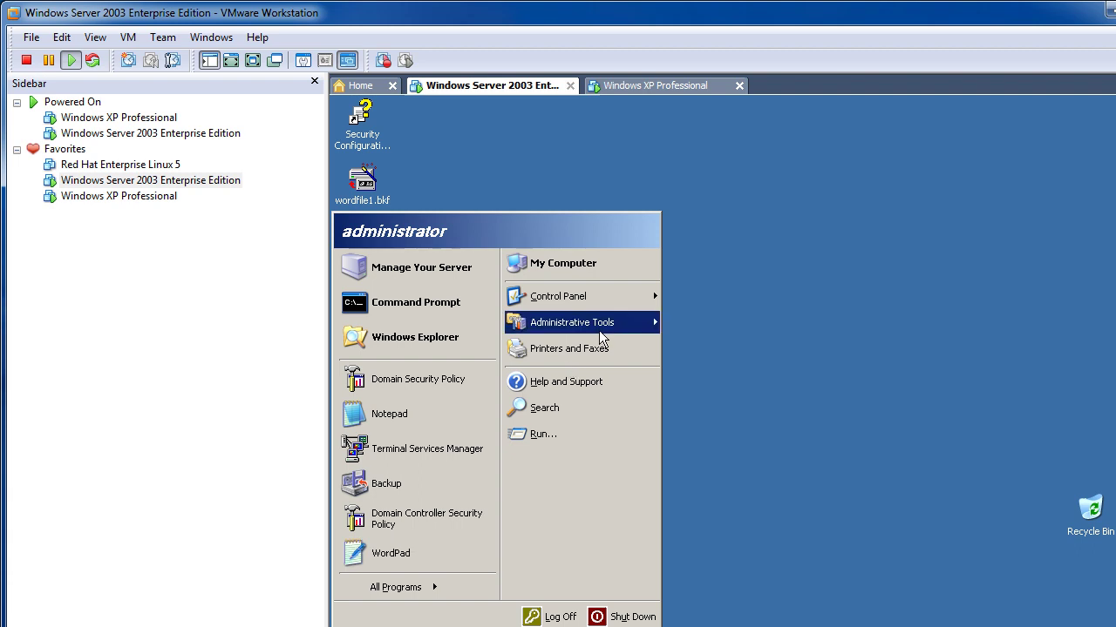
{"action": "mouse_move", "coordinate": [610, 327]}
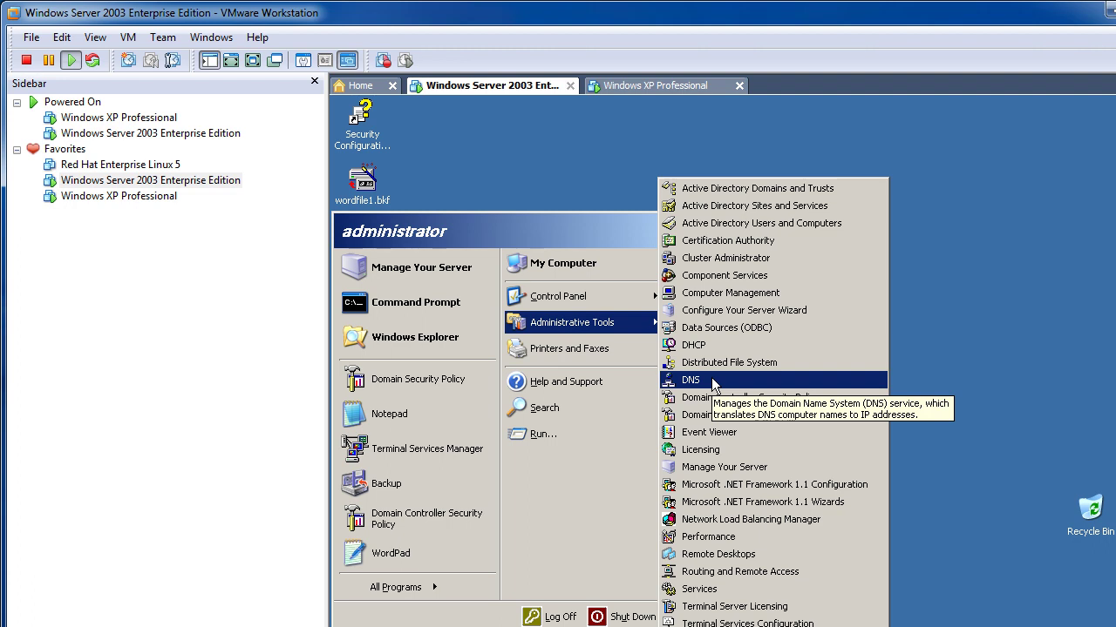
{"action": "left_click", "coordinate": [976, 388]}
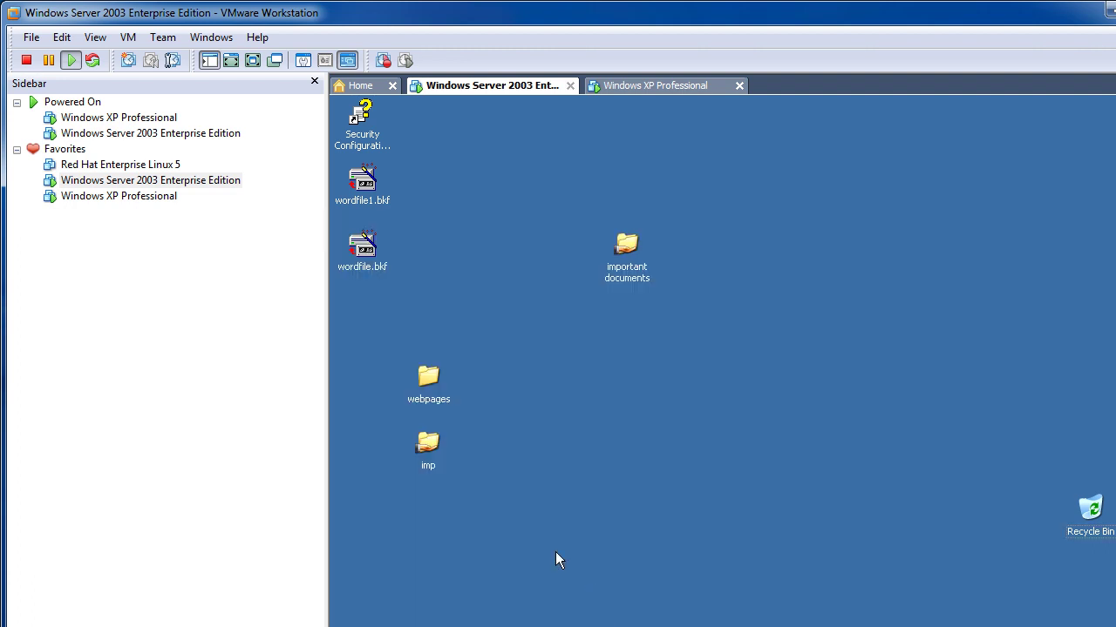
Switch to the host's file explorer and browse the LAB folder inside 6. SYSTEM ADMINISTRATION, checking its 5. Dns subfolder.
{"action": "key", "text": "alt+Tab"}
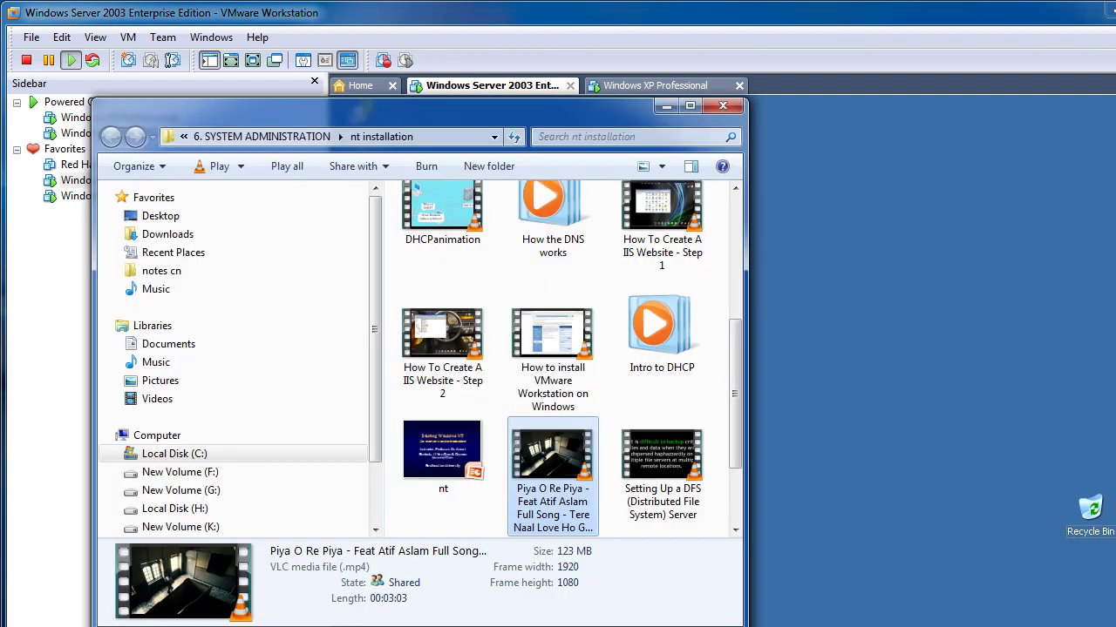
{"action": "key", "text": "BackSpace"}
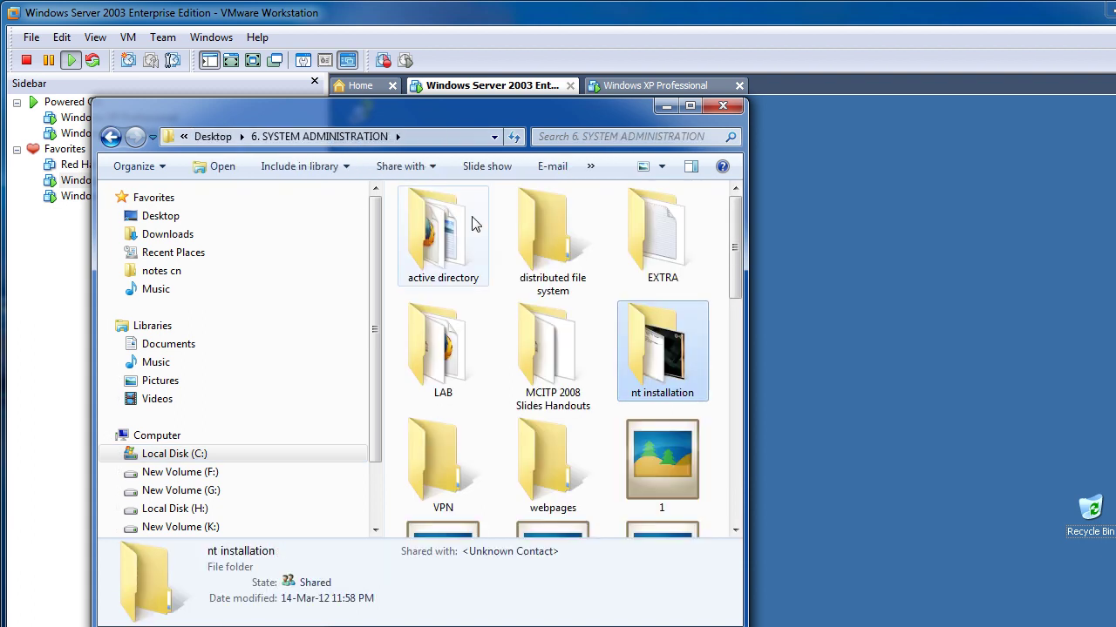
{"action": "double_click", "coordinate": [458, 391]}
{"action": "scroll", "coordinate": [499, 446], "scroll_direction": "down", "scroll_amount": 2}
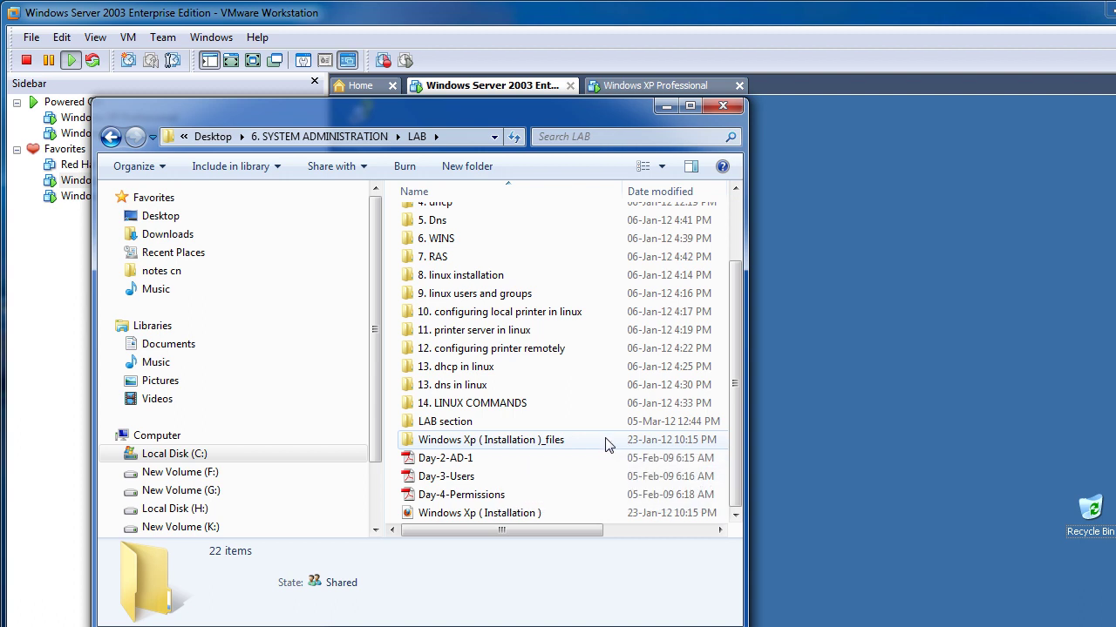
{"action": "scroll", "coordinate": [741, 296], "scroll_direction": "up", "scroll_amount": 1}
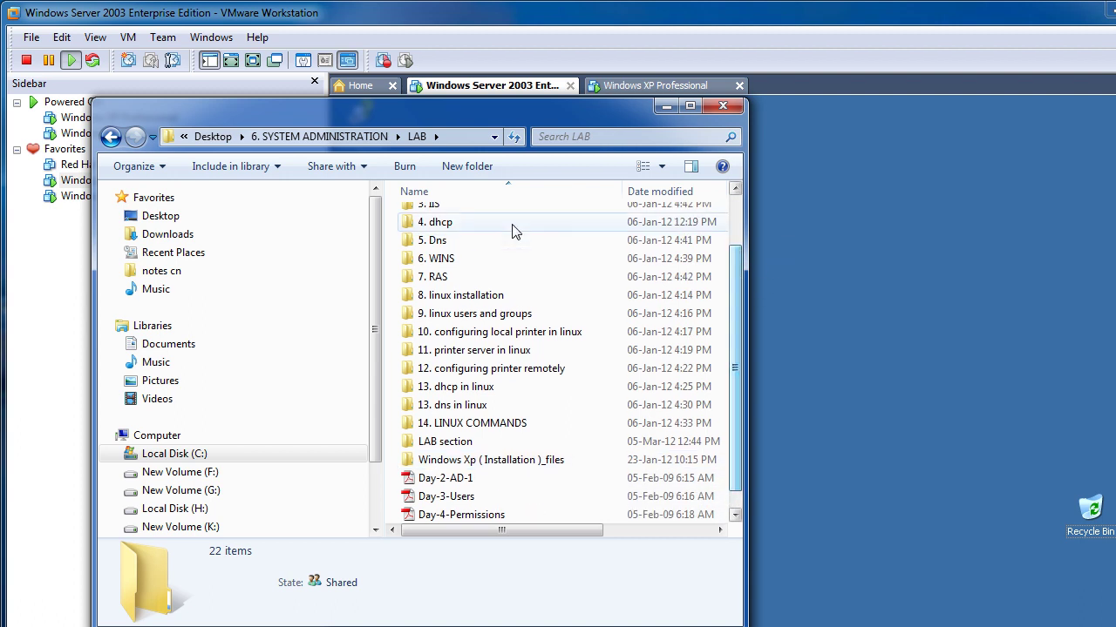
{"action": "double_click", "coordinate": [573, 239]}
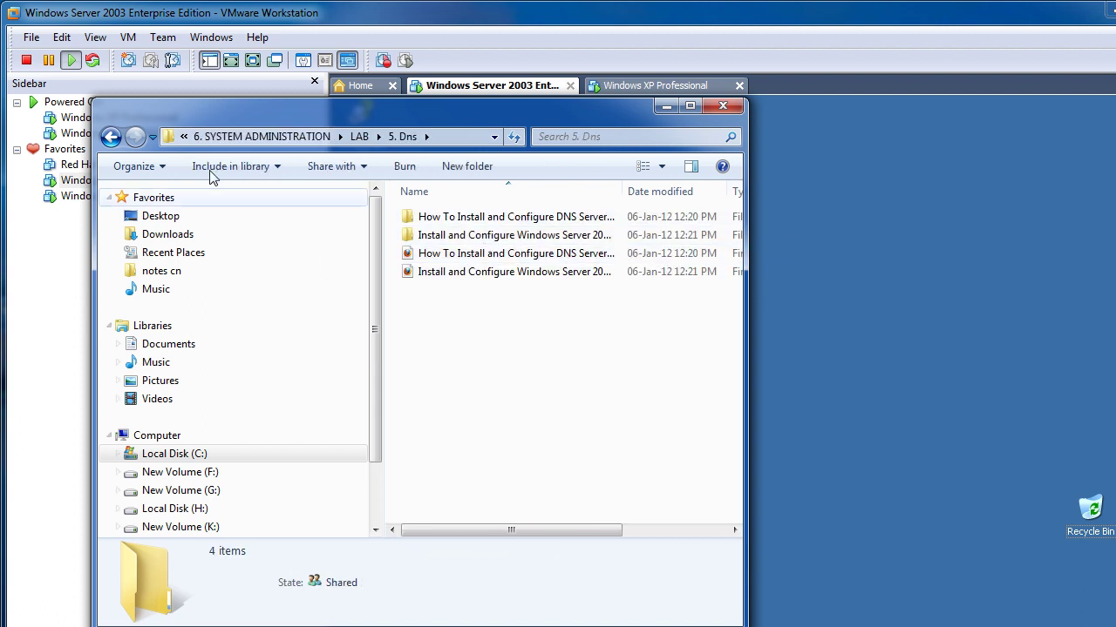
{"action": "left_click", "coordinate": [111, 137]}
Open the "configuring forward lookup" text file from LAB section, LAB VIDEOS, 10. dns services.
{"action": "double_click", "coordinate": [494, 512]}
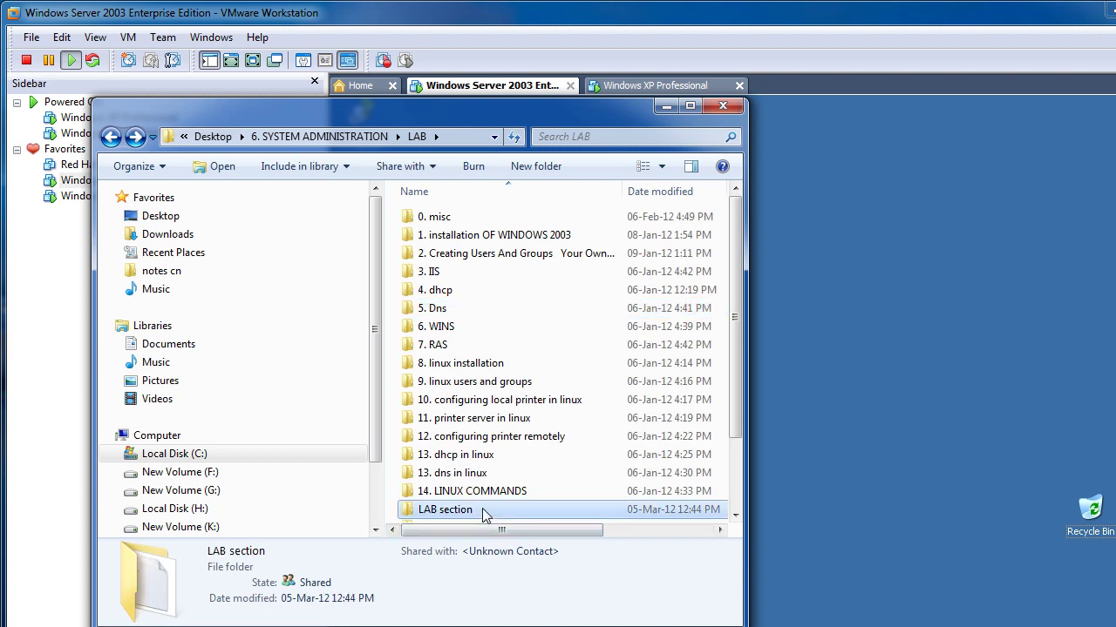
{"action": "double_click", "coordinate": [463, 219]}
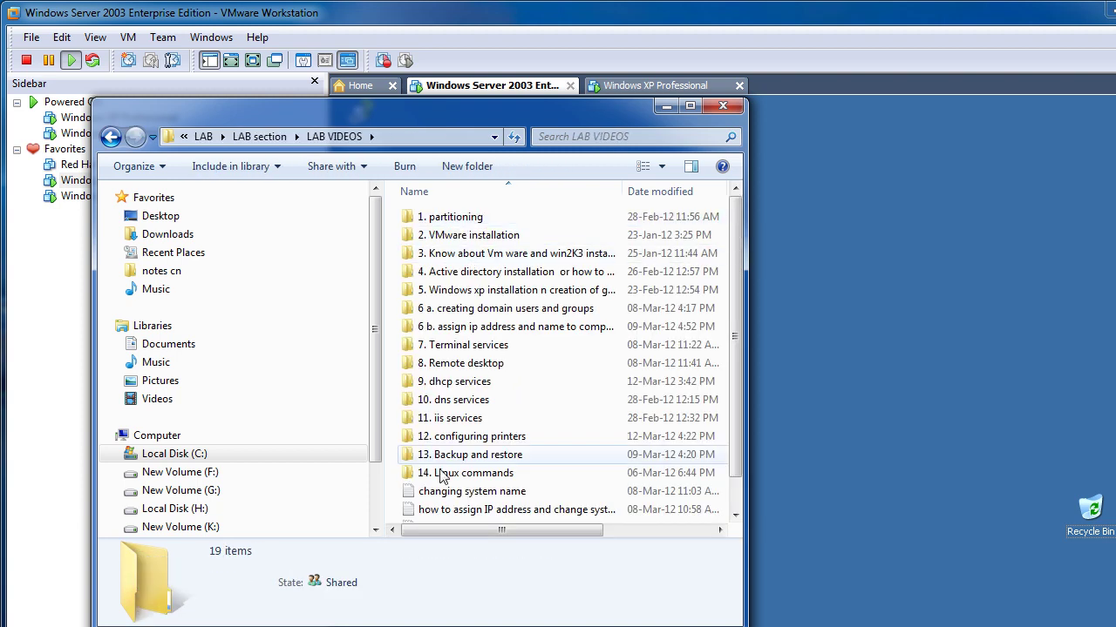
{"action": "scroll", "coordinate": [446, 477], "scroll_direction": "down", "scroll_amount": 1}
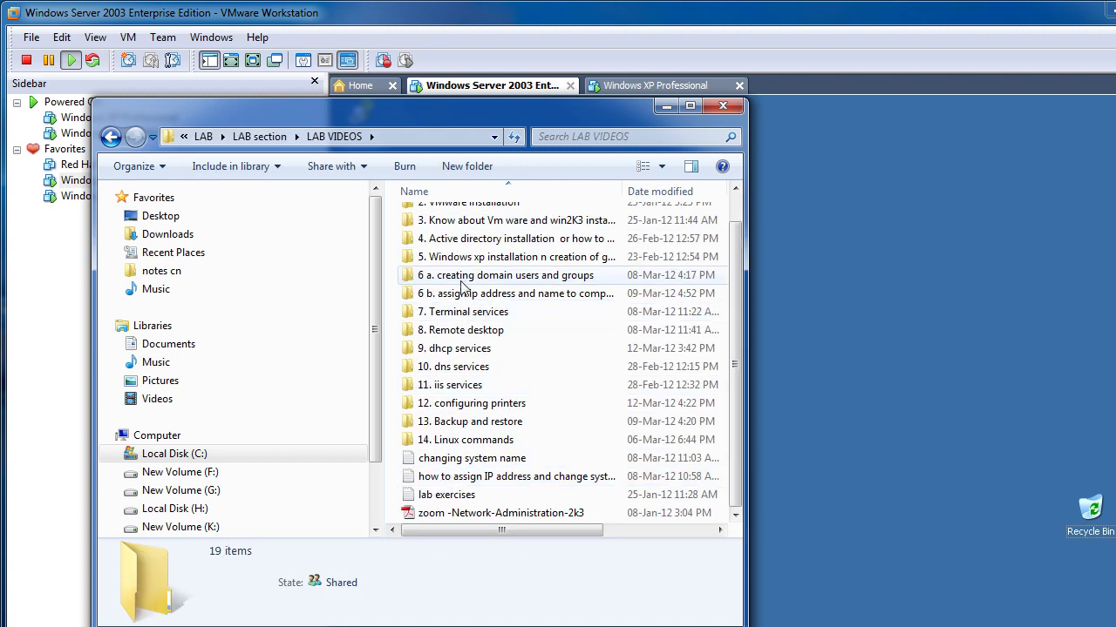
{"action": "double_click", "coordinate": [450, 367]}
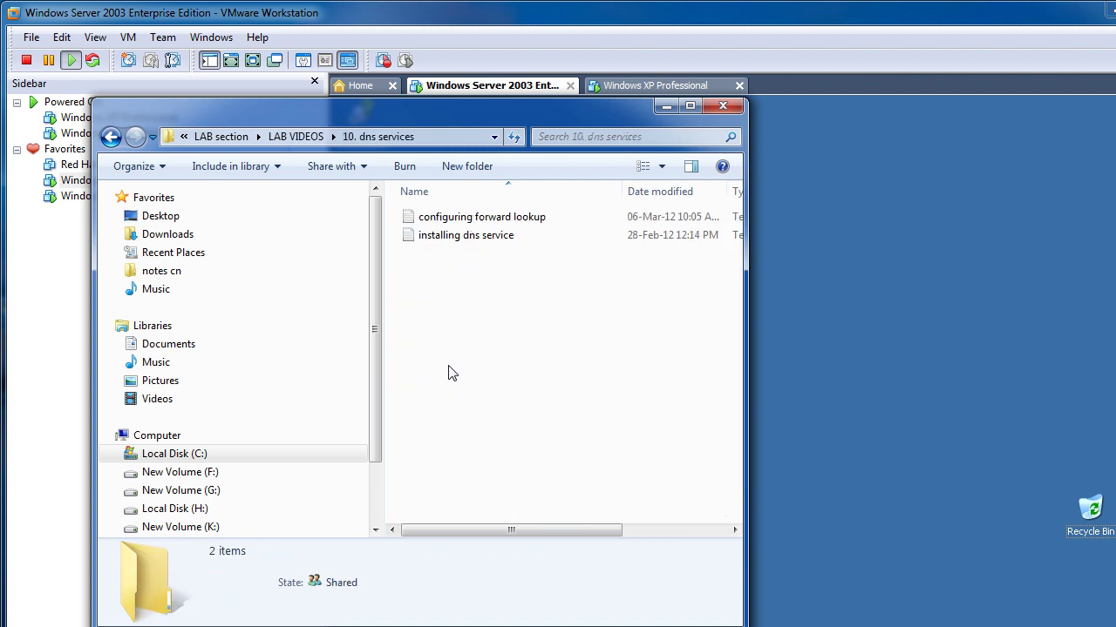
{"action": "double_click", "coordinate": [485, 218]}
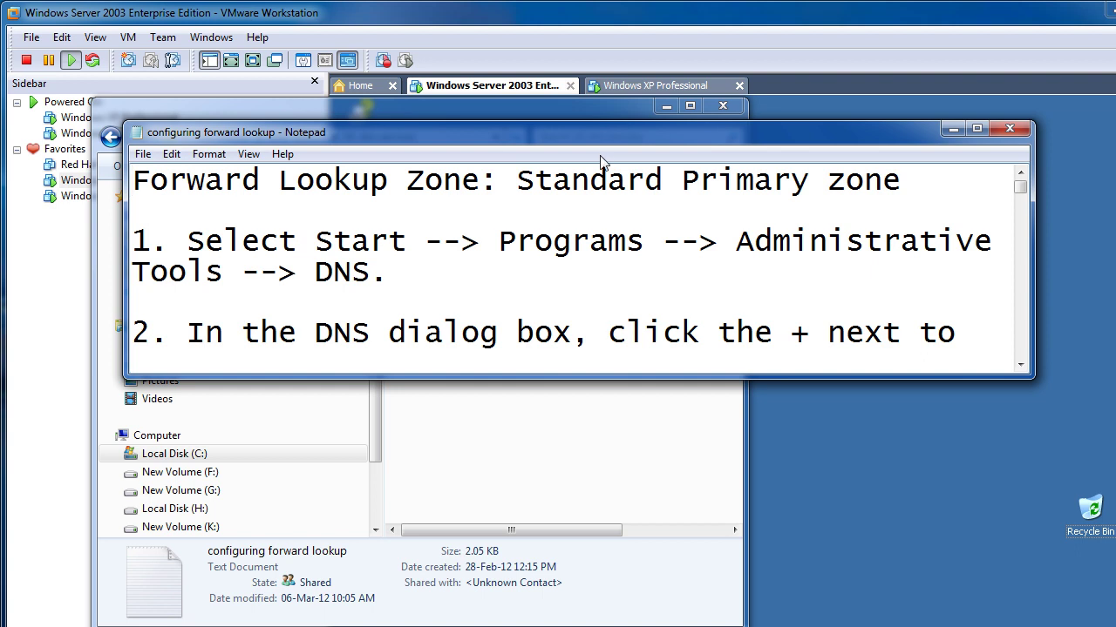
Read through the notes on creating a standard primary forward lookup zone and highlight "Host Records" in the following heading.
{"action": "scroll", "coordinate": [426, 273], "scroll_direction": "down", "scroll_amount": 1}
{"action": "scroll", "coordinate": [647, 196], "scroll_direction": "up", "scroll_amount": 1}
{"action": "scroll", "coordinate": [648, 194], "scroll_direction": "down", "scroll_amount": 1}
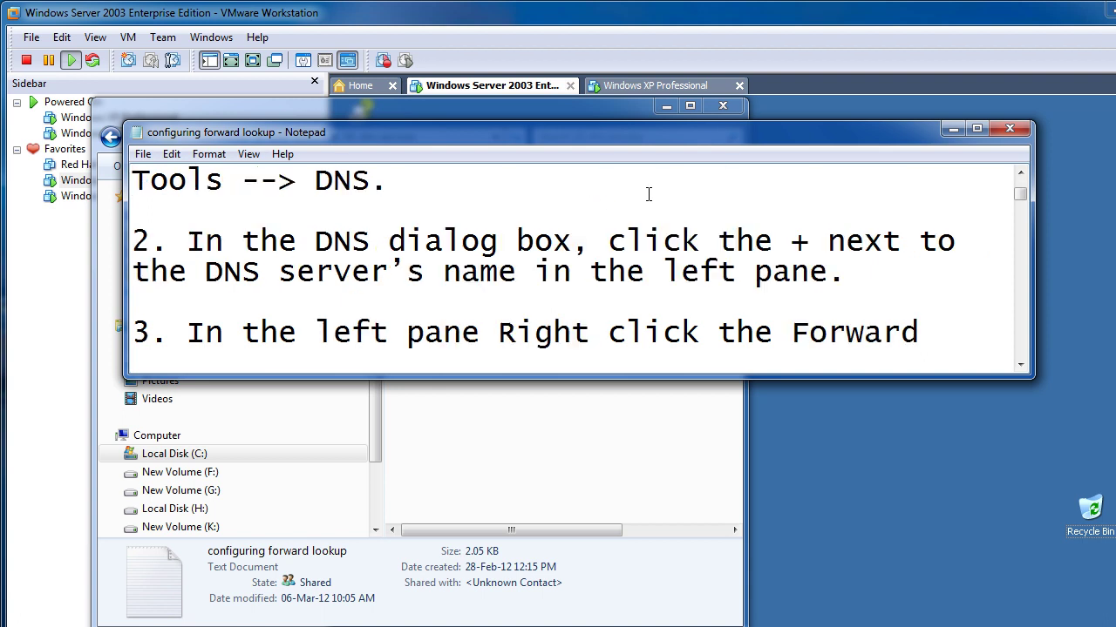
{"action": "scroll", "coordinate": [648, 195], "scroll_direction": "down", "scroll_amount": 2}
{"action": "scroll", "coordinate": [648, 195], "scroll_direction": "down", "scroll_amount": 4}
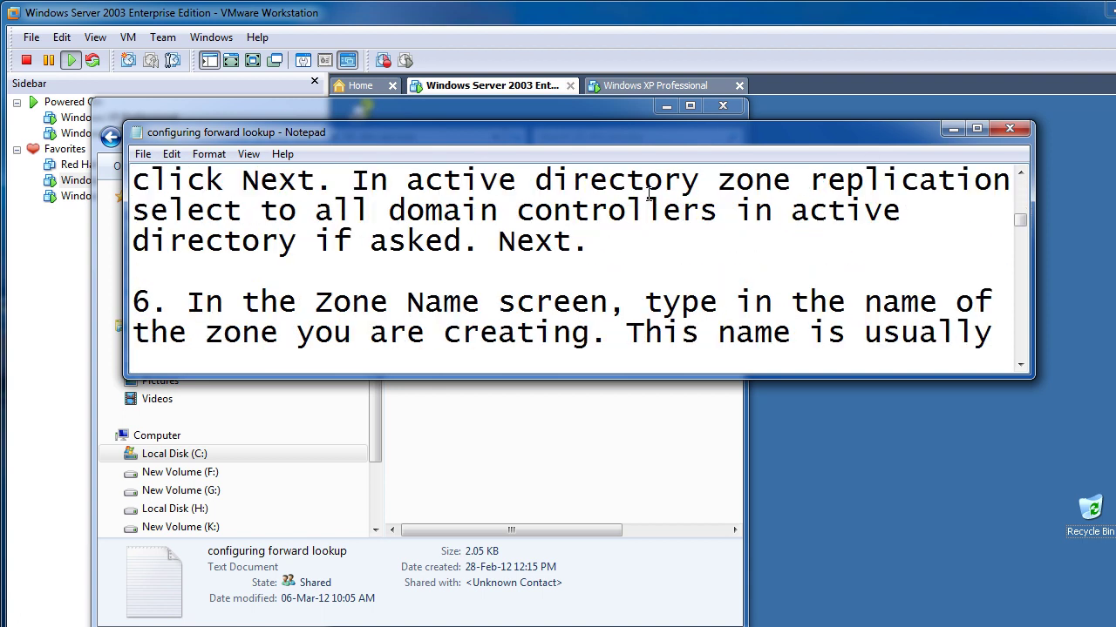
{"action": "scroll", "coordinate": [647, 197], "scroll_direction": "down", "scroll_amount": 6}
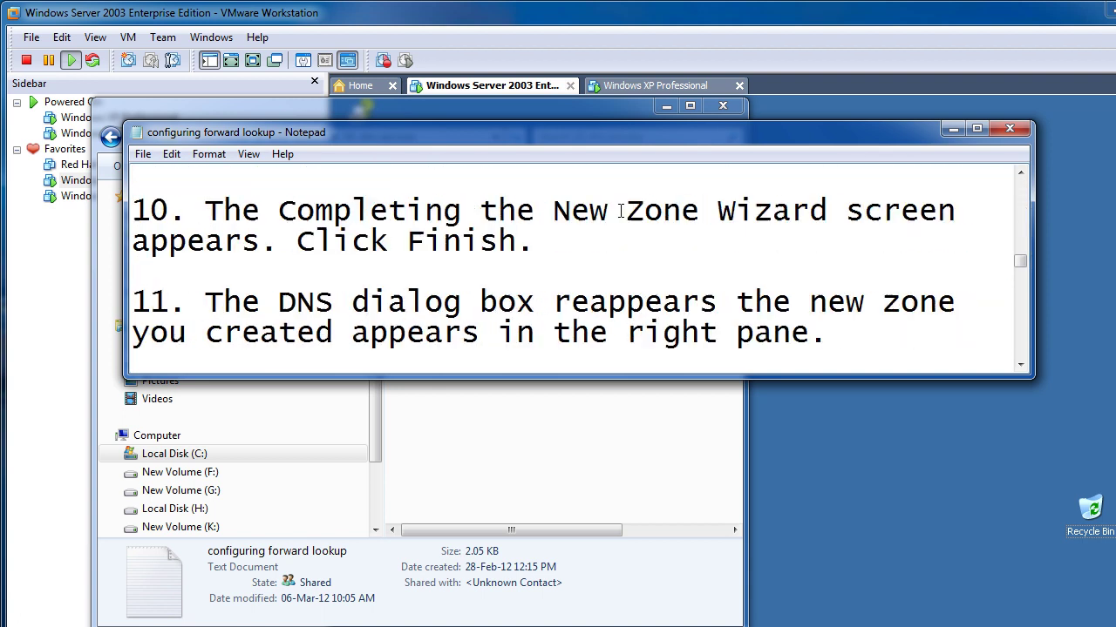
{"action": "scroll", "coordinate": [620, 211], "scroll_direction": "up", "scroll_amount": 2}
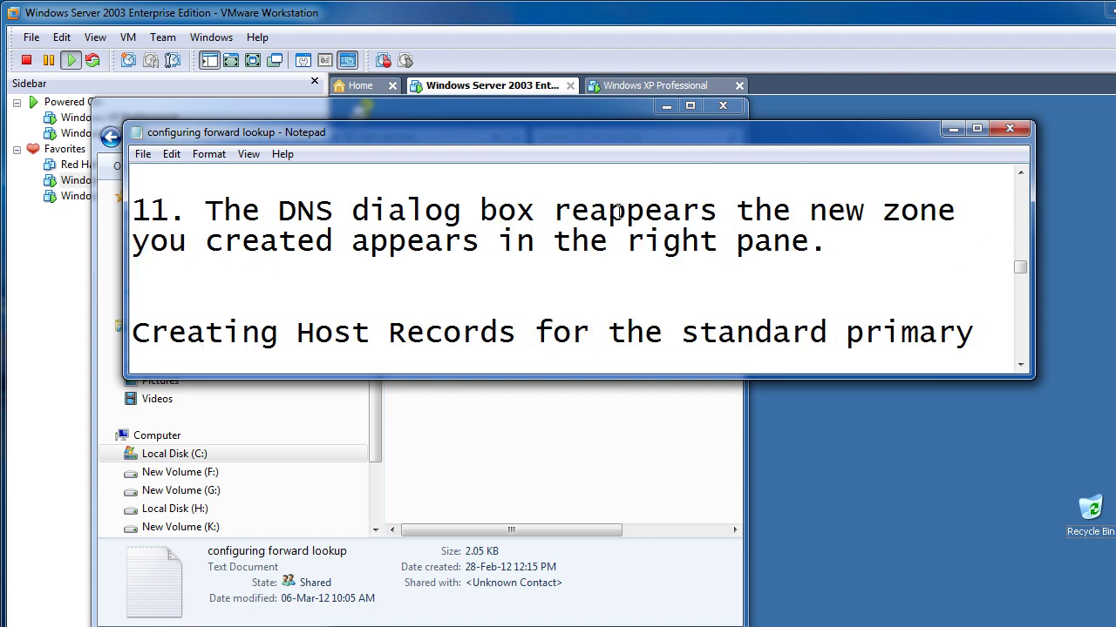
{"action": "scroll", "coordinate": [620, 211], "scroll_direction": "down", "scroll_amount": 1}
{"action": "left_click_drag", "start_coordinate": [299, 241], "coordinate": [521, 242]}
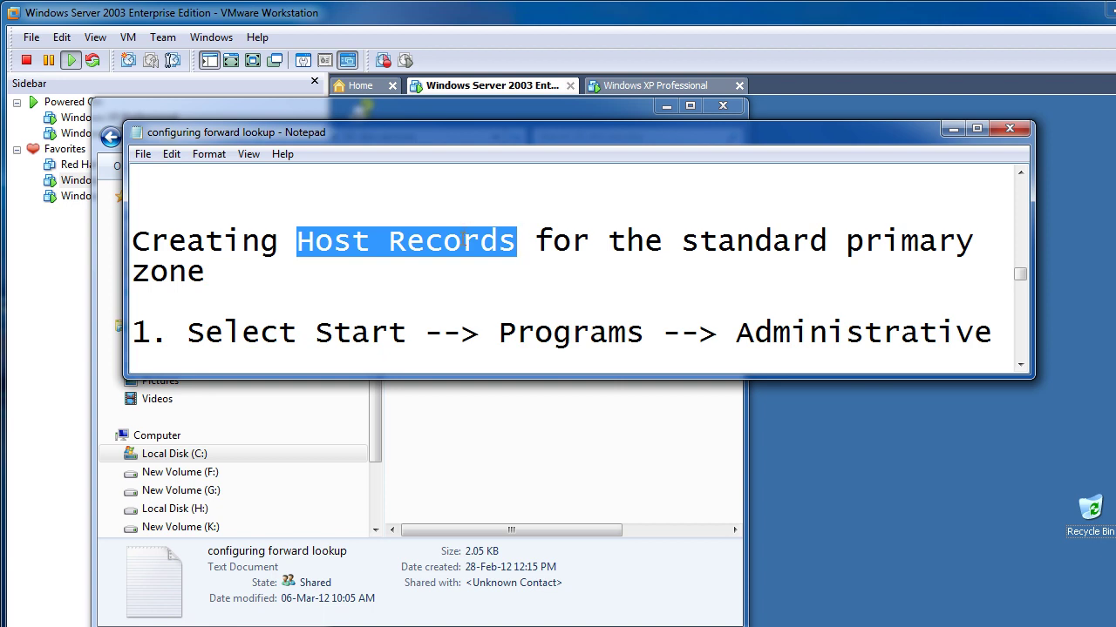
Read through the notes on creating host records and highlight "Alias record" in the next heading.
{"action": "scroll", "coordinate": [465, 239], "scroll_direction": "down", "scroll_amount": 2}
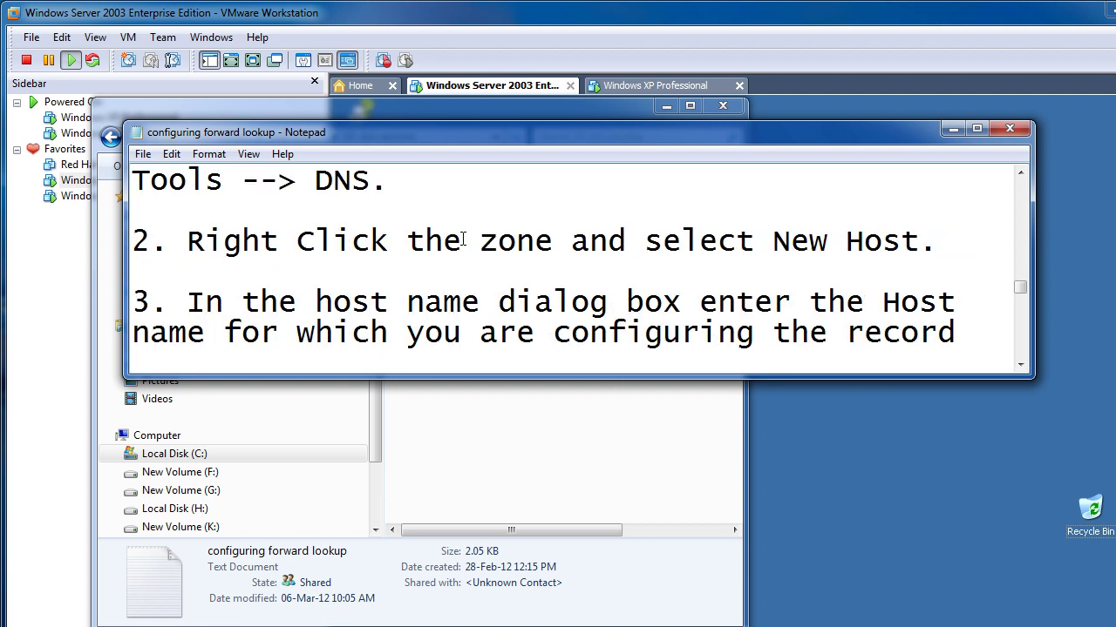
{"action": "scroll", "coordinate": [465, 239], "scroll_direction": "down", "scroll_amount": 7}
{"action": "scroll", "coordinate": [463, 239], "scroll_direction": "up", "scroll_amount": 6}
{"action": "scroll", "coordinate": [462, 238], "scroll_direction": "down", "scroll_amount": 1}
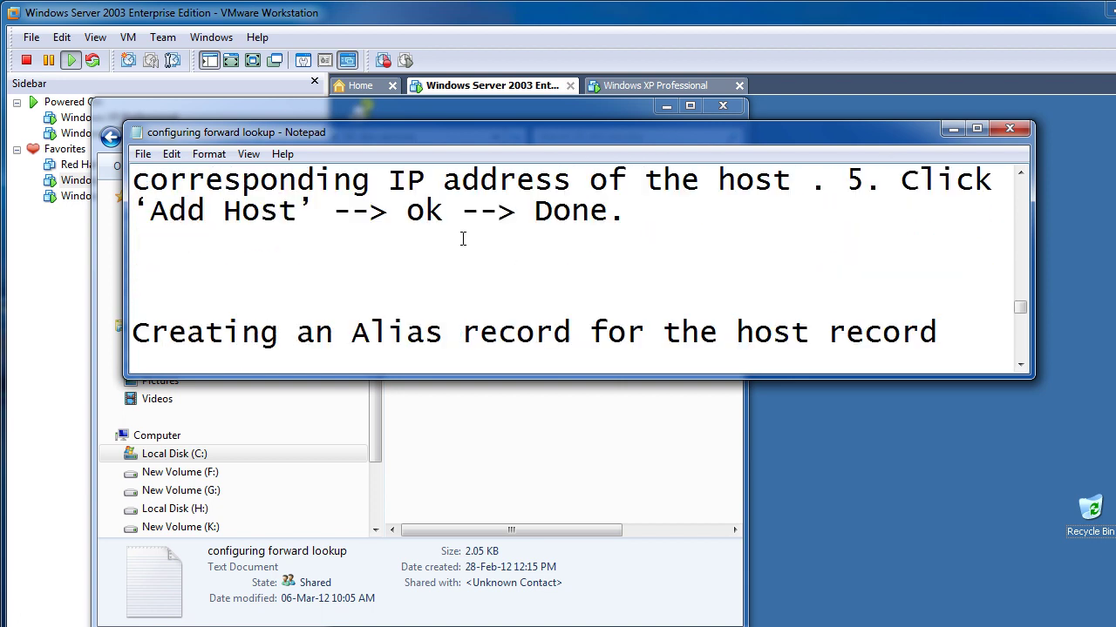
{"action": "left_click_drag", "start_coordinate": [352, 332], "coordinate": [572, 332]}
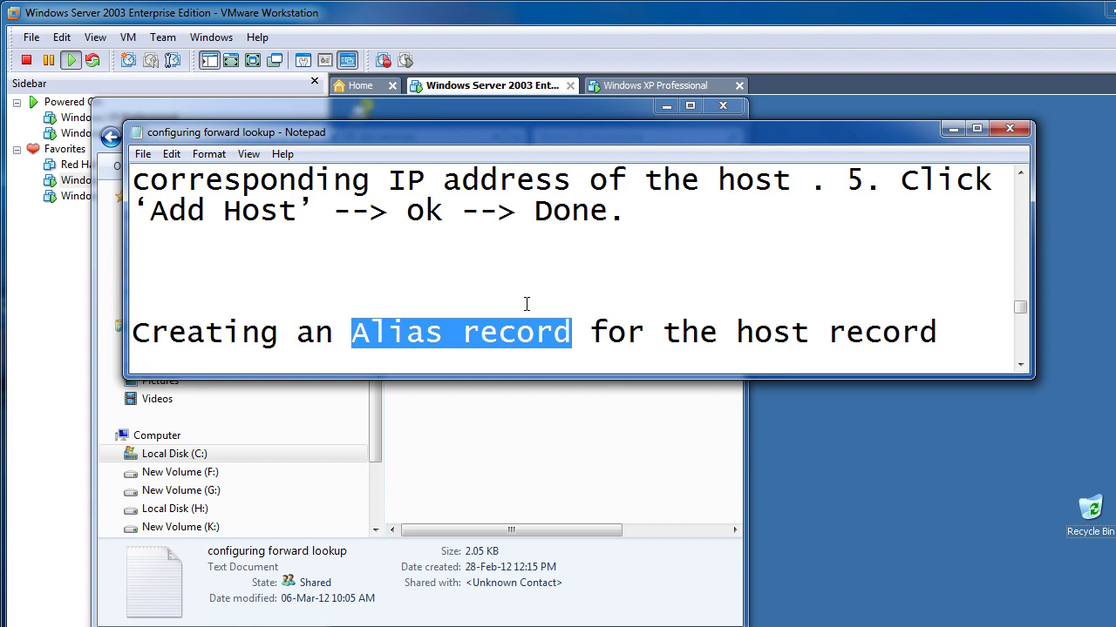
Read the remaining notes on the alias record and the ping verification, and return to the beginning of the file.
{"action": "scroll", "coordinate": [497, 327], "scroll_direction": "down", "scroll_amount": 3}
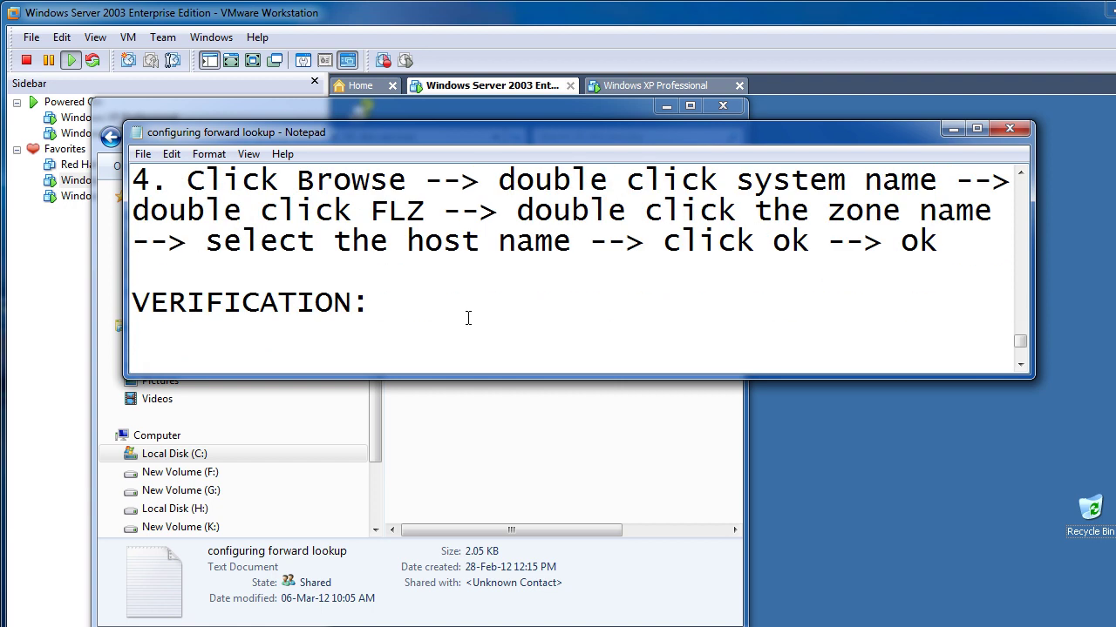
{"action": "scroll", "coordinate": [468, 318], "scroll_direction": "down", "scroll_amount": 1}
{"action": "scroll", "coordinate": [467, 313], "scroll_direction": "down", "scroll_amount": 1}
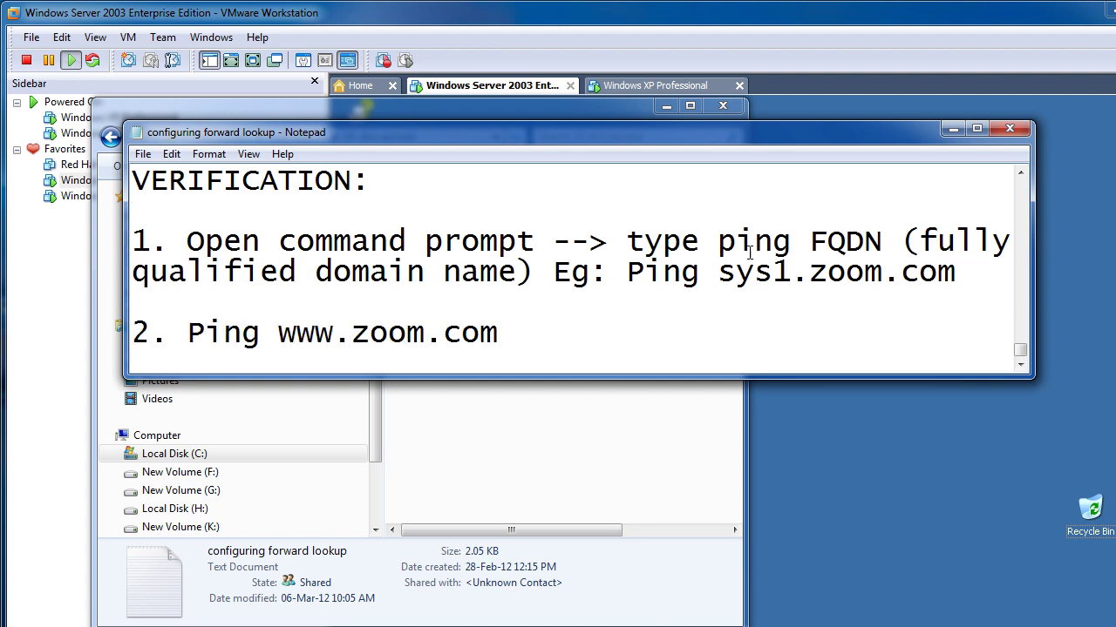
{"action": "scroll", "coordinate": [836, 295], "scroll_direction": "up", "scroll_amount": 15}
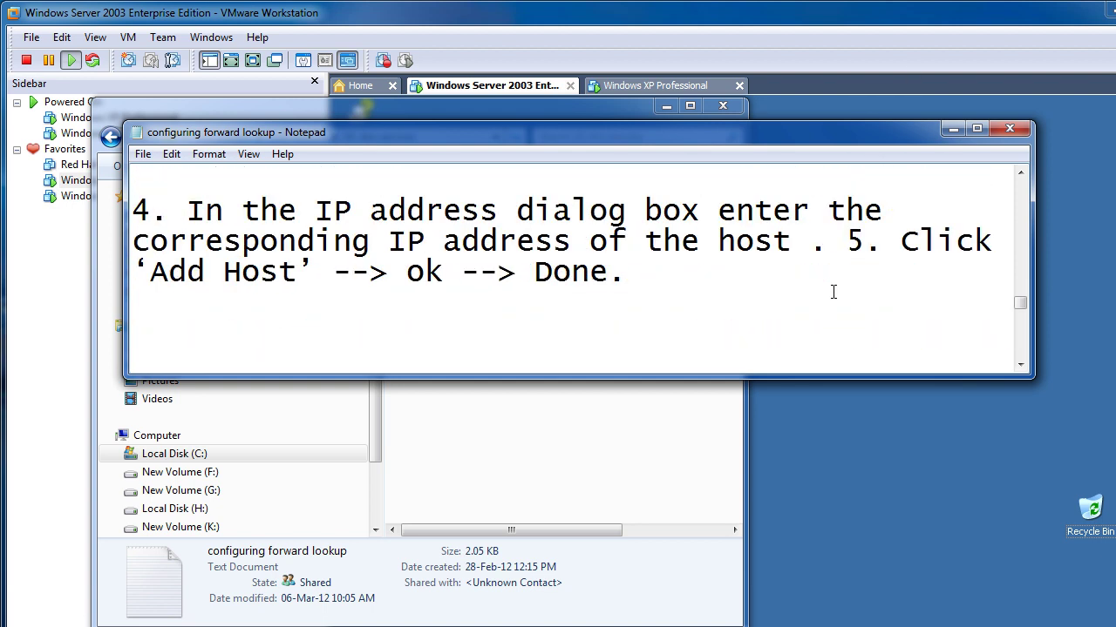
{"action": "scroll", "coordinate": [834, 291], "scroll_direction": "up", "scroll_amount": 1}
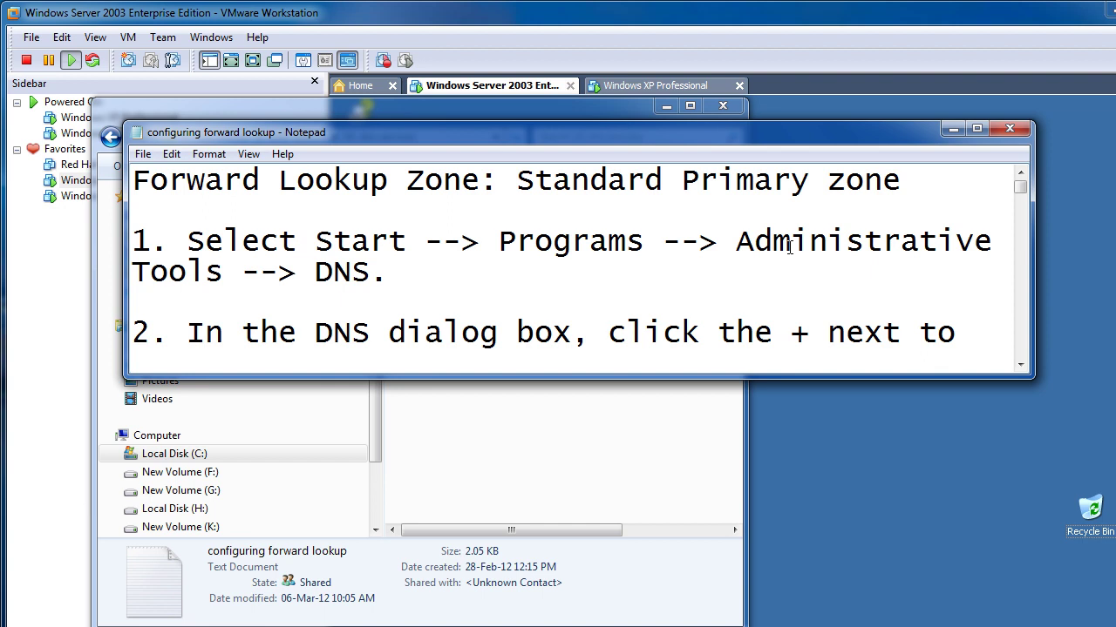
Minimize the notes and file explorer, open the server's DNS console, and select the manuu.com zone under Forward Lookup Zones.
{"action": "left_click", "coordinate": [954, 129]}
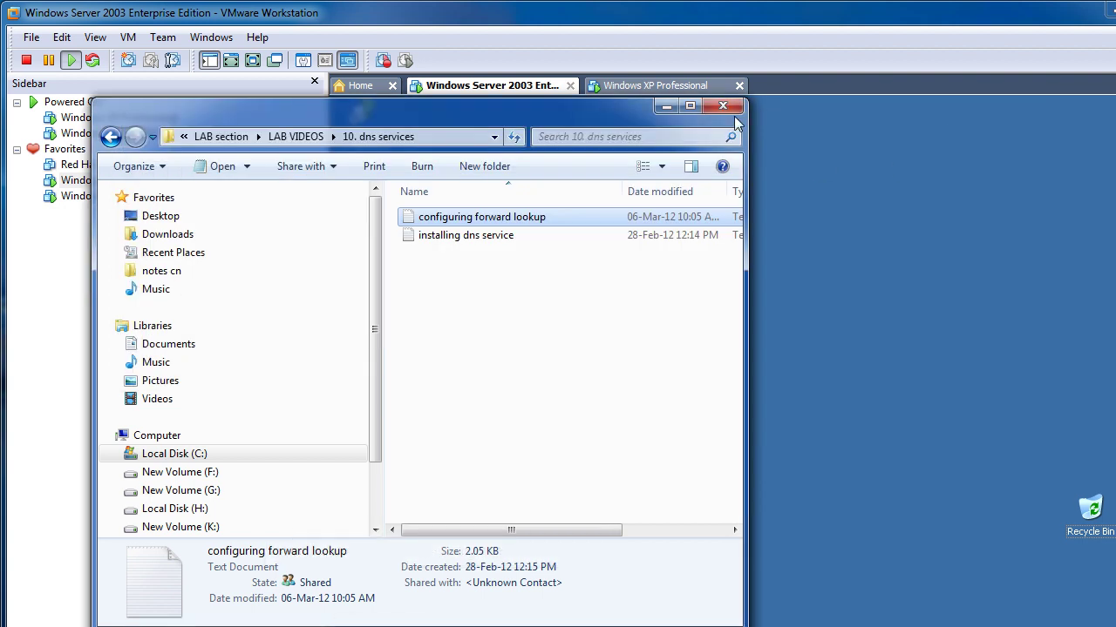
{"action": "left_click", "coordinate": [666, 105]}
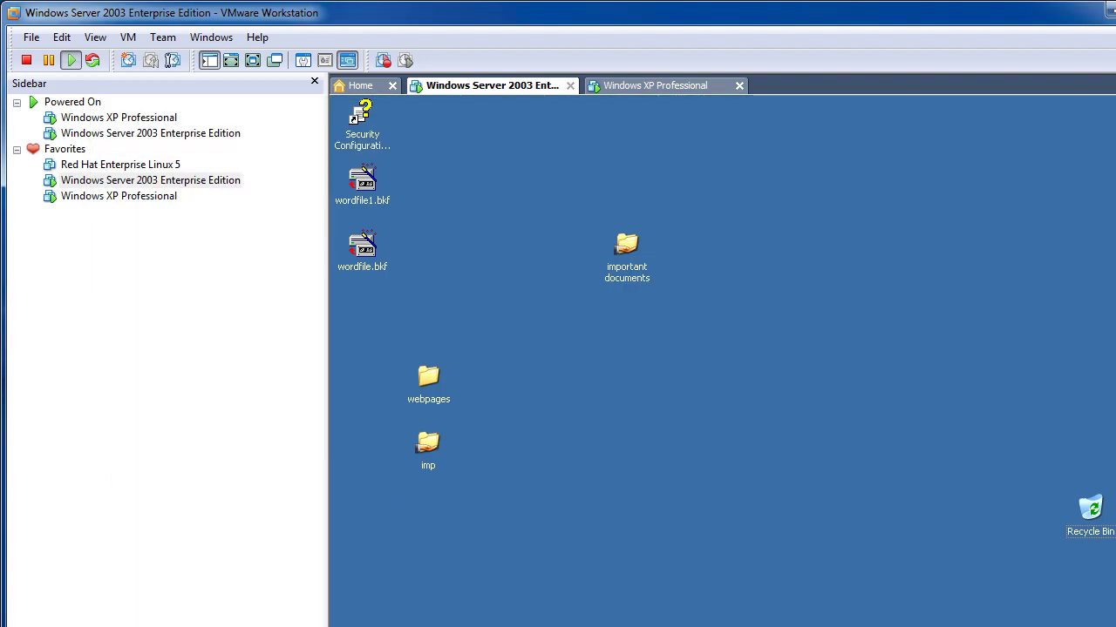
{"action": "left_click", "coordinate": [361, 624]}
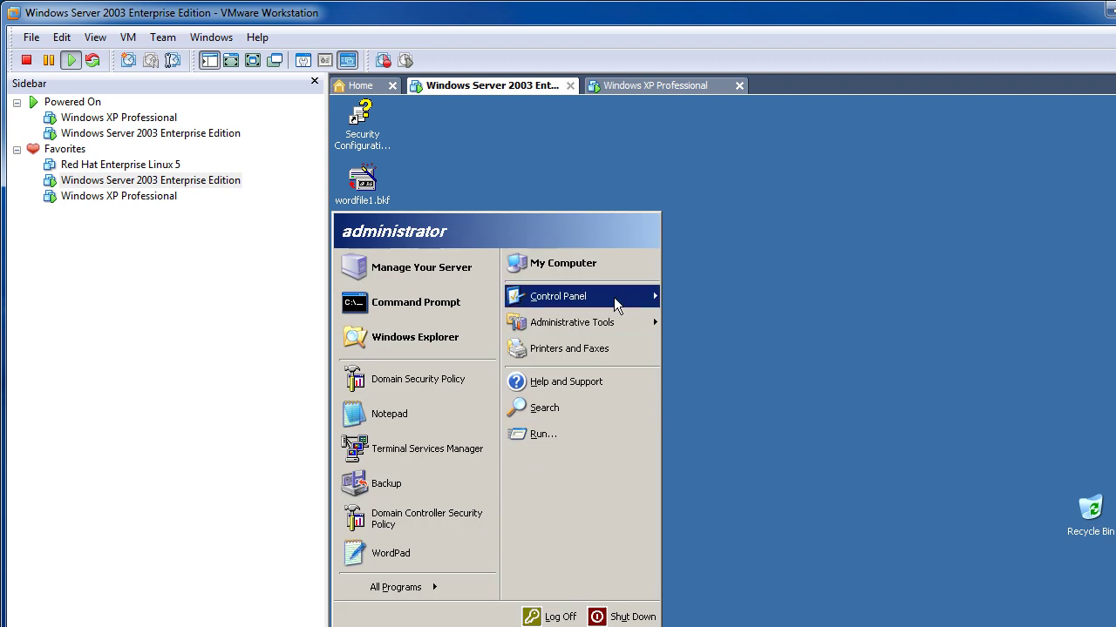
{"action": "mouse_move", "coordinate": [418, 589]}
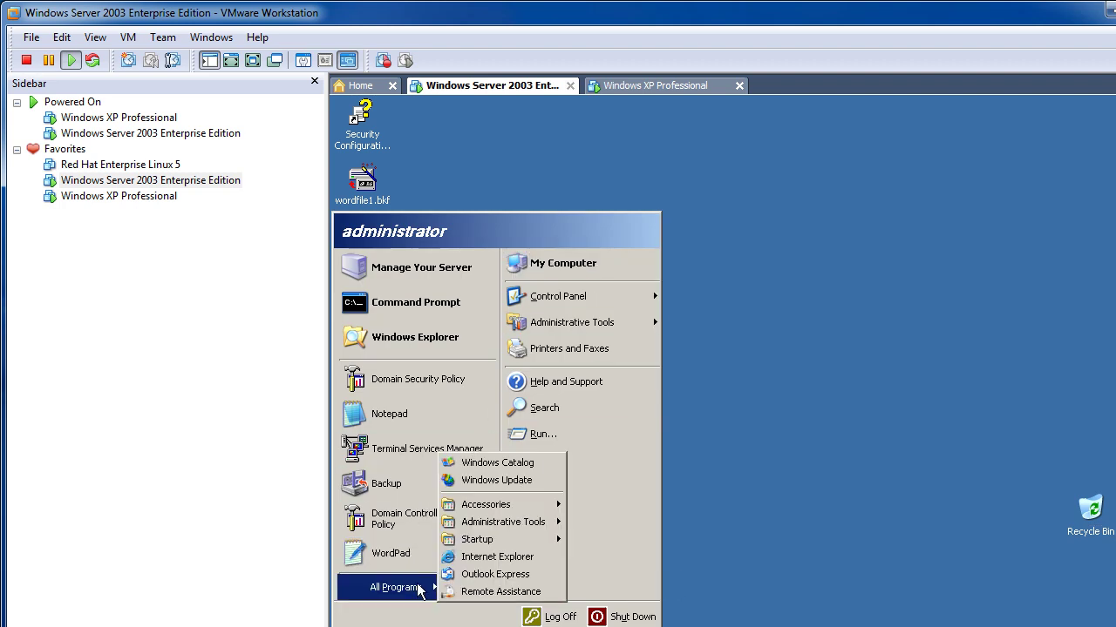
{"action": "mouse_move", "coordinate": [537, 522]}
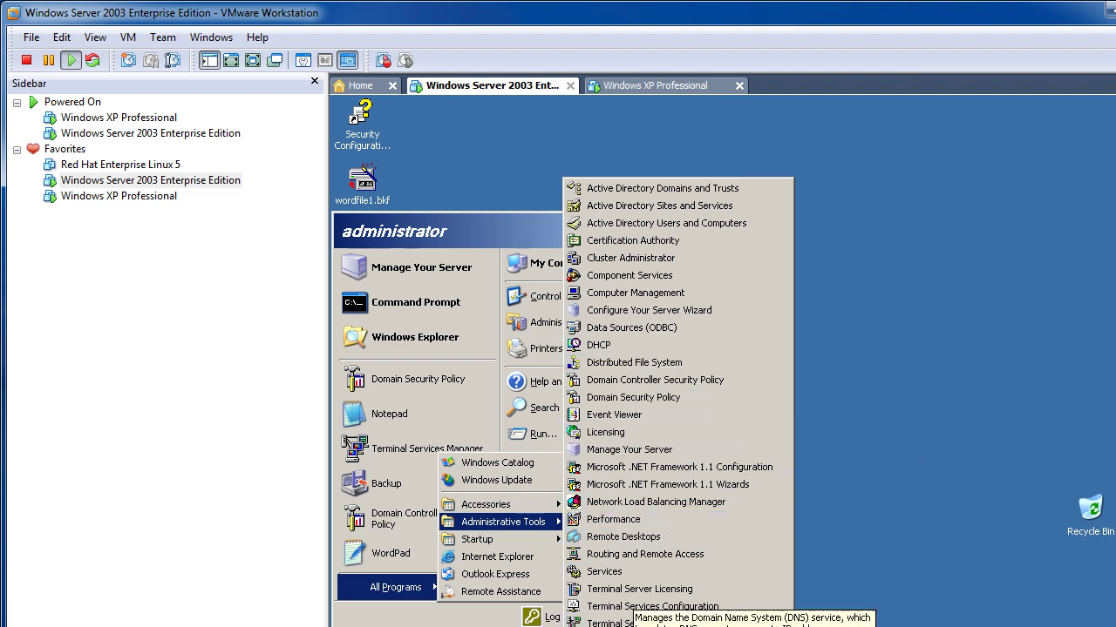
{"action": "key", "text": "Return"}
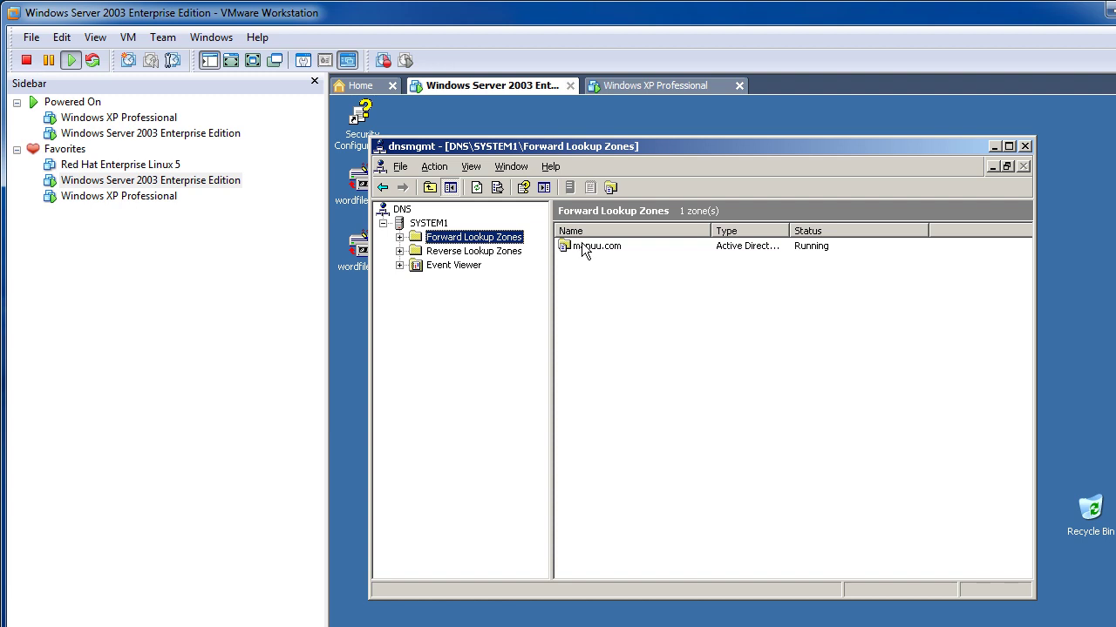
{"action": "left_click", "coordinate": [583, 249]}
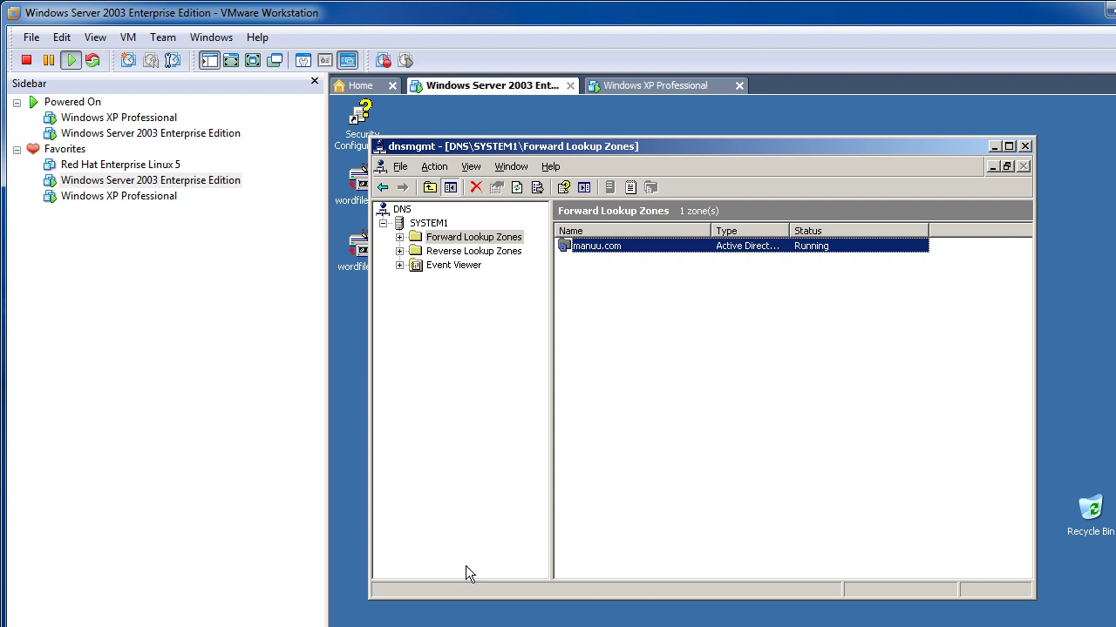
Bring back the forward lookup notes, review step 2 on expanding the server, and move the notes window clear of the DNS tree.
{"action": "key", "text": "alt+Tab"}
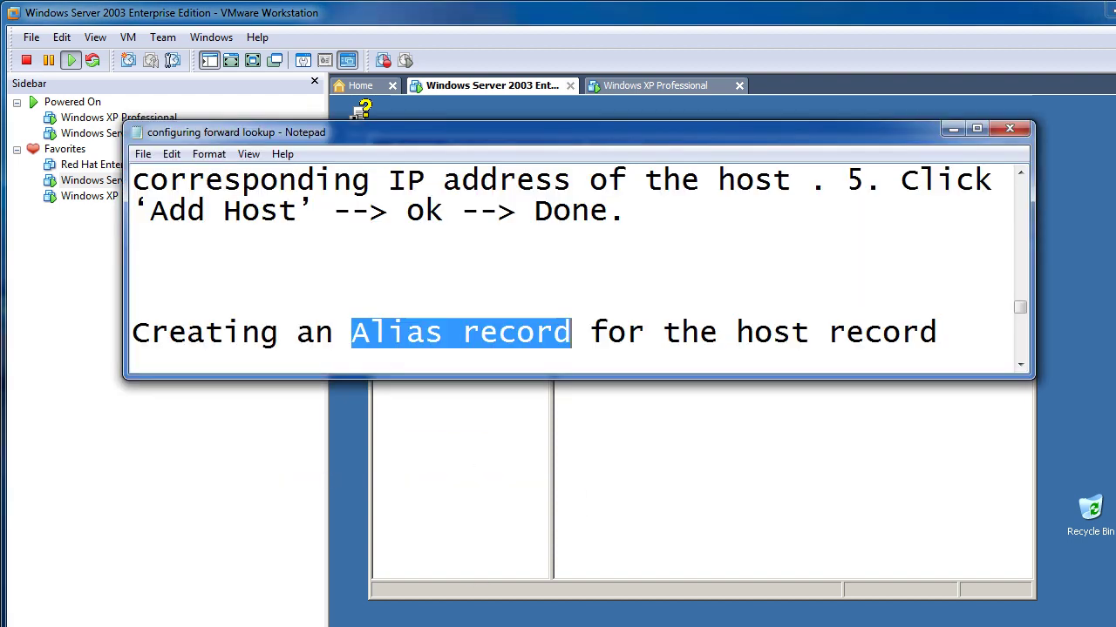
{"action": "scroll", "coordinate": [600, 301], "scroll_direction": "up", "scroll_amount": 15}
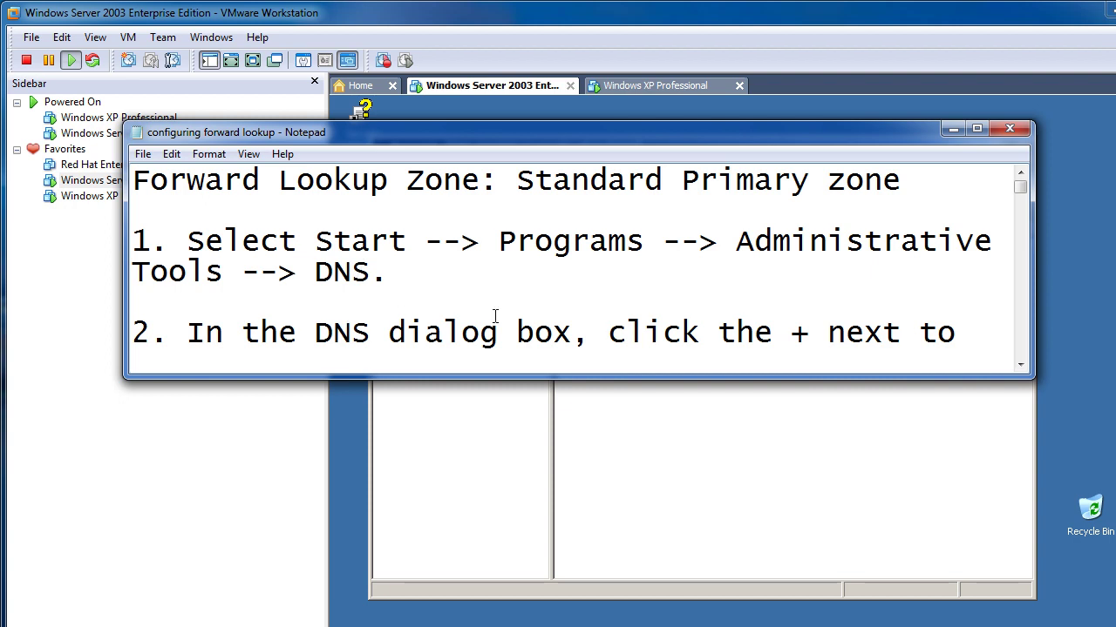
{"action": "scroll", "coordinate": [475, 320], "scroll_direction": "down", "scroll_amount": 1}
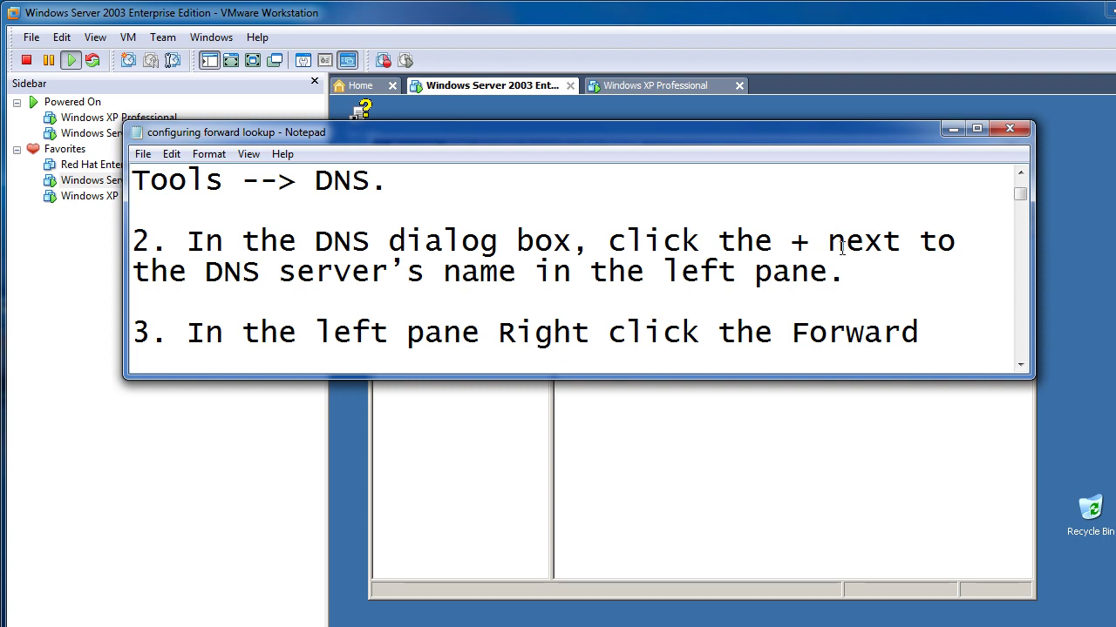
{"action": "left_click_drag", "start_coordinate": [523, 135], "coordinate": [560, 265]}
{"action": "left_click_drag", "start_coordinate": [575, 307], "coordinate": [669, 408]}
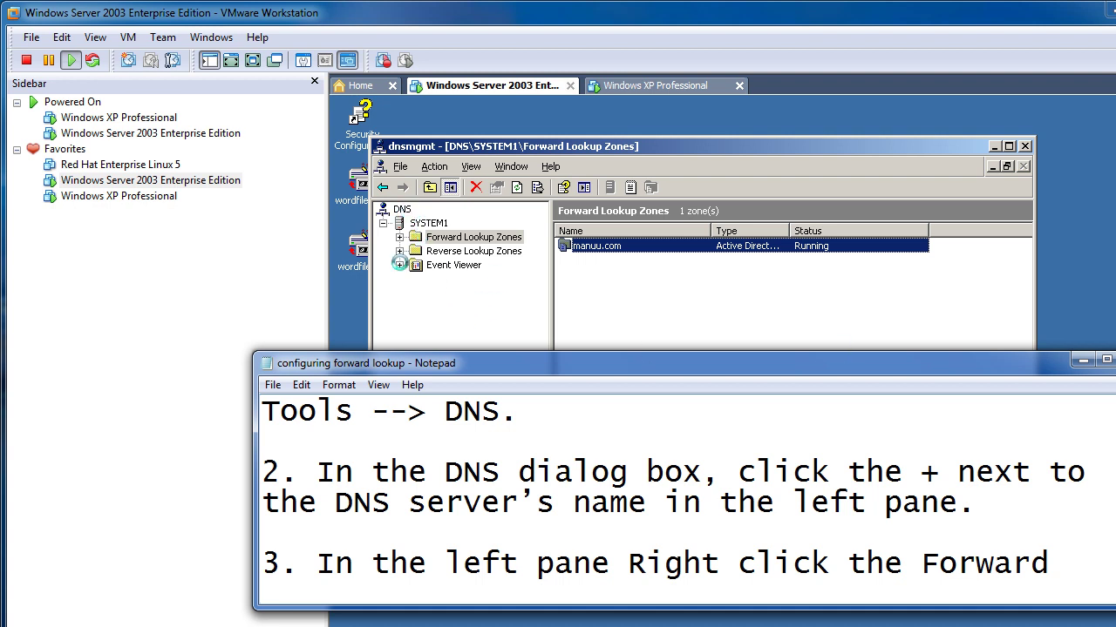
Return to the DNS console, then collapse and re-expand the SYSTEM1 server node.
{"action": "left_click", "coordinate": [445, 302]}
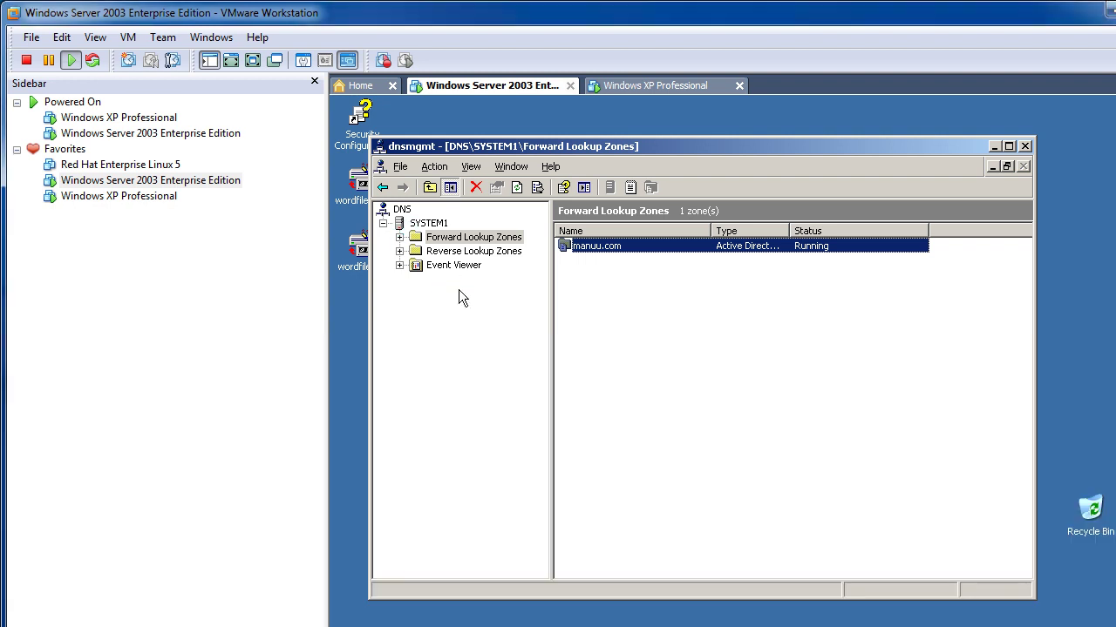
{"action": "left_click", "coordinate": [383, 223]}
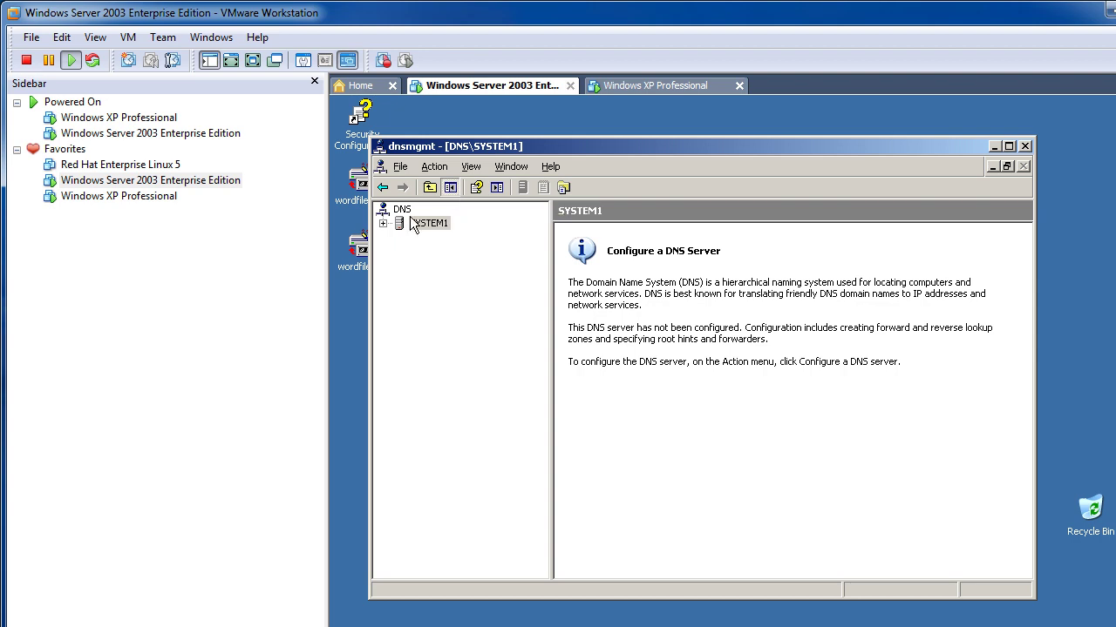
{"action": "left_click", "coordinate": [384, 224]}
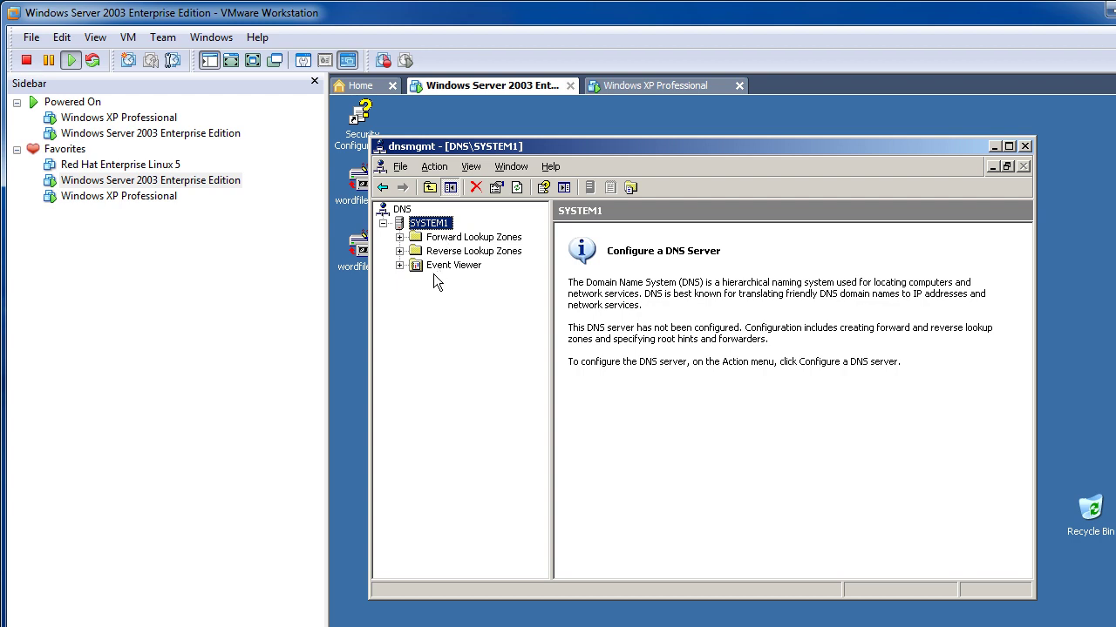
Consult step 3 of the notes on creating a new zone under Forward Lookup Zones.
{"action": "key", "text": "alt+Tab"}
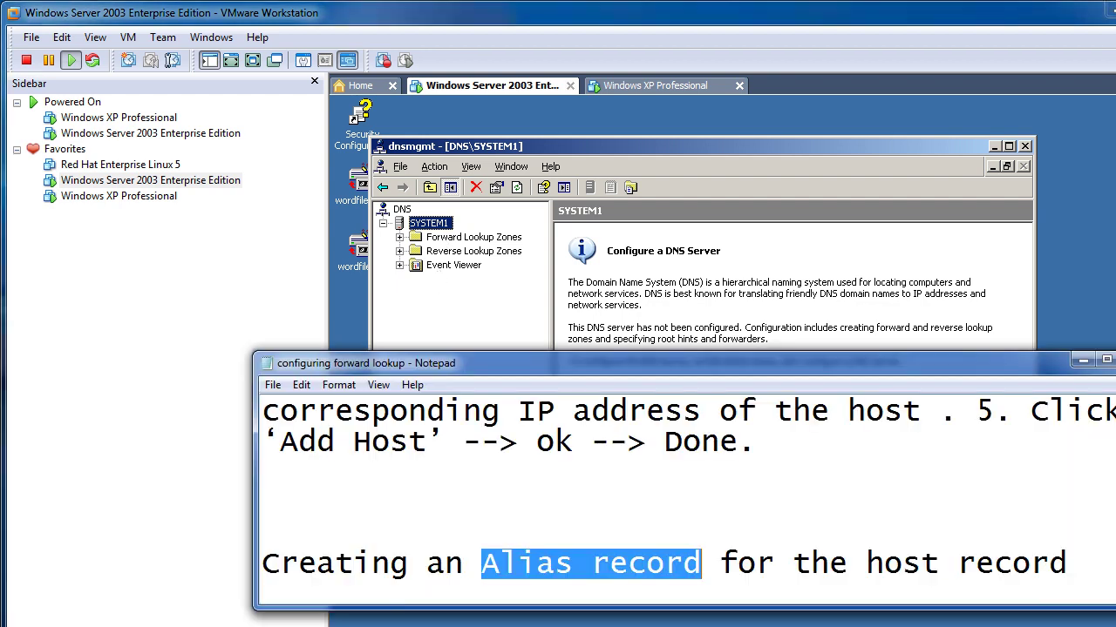
{"action": "scroll", "coordinate": [452, 517], "scroll_direction": "up", "scroll_amount": 10}
{"action": "scroll", "coordinate": [452, 516], "scroll_direction": "up", "scroll_amount": 8}
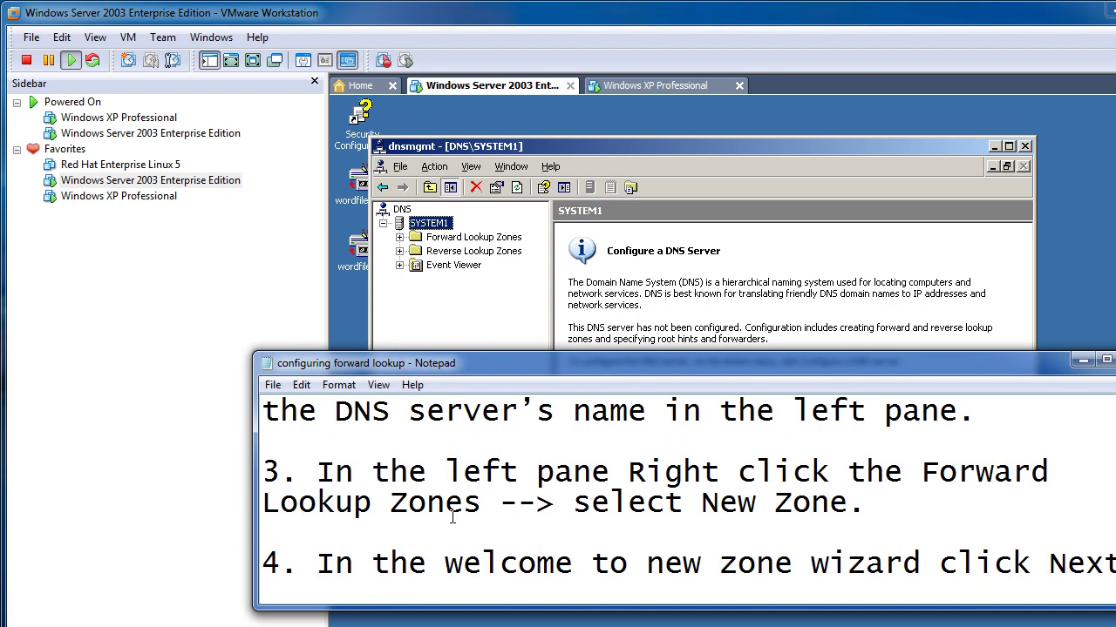
{"action": "scroll", "coordinate": [523, 470], "scroll_direction": "down", "scroll_amount": 1}
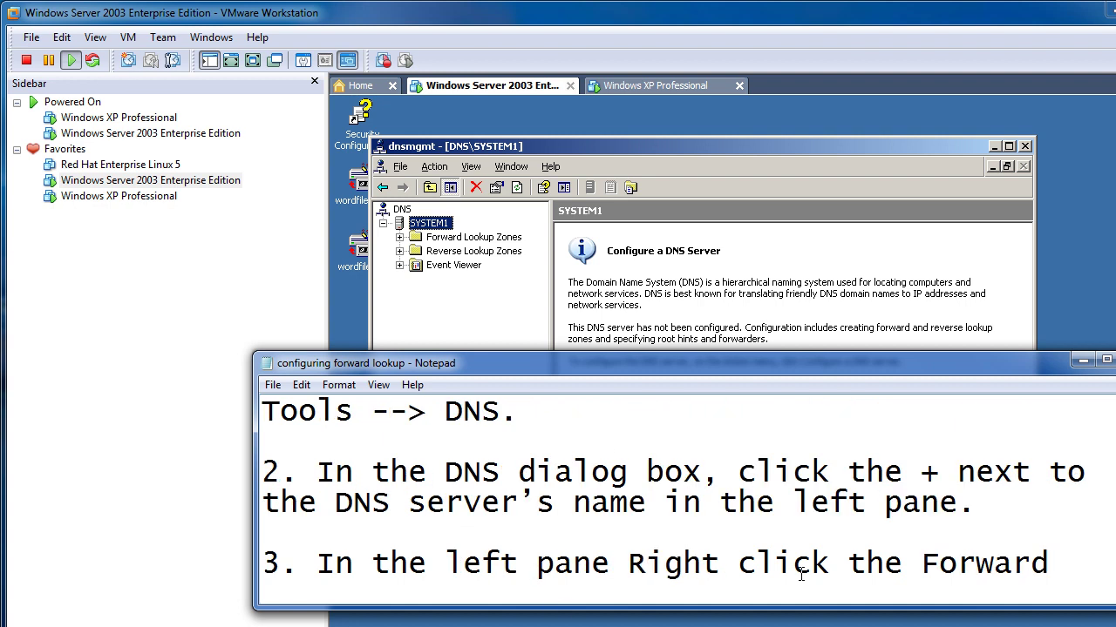
{"action": "scroll", "coordinate": [788, 572], "scroll_direction": "down", "scroll_amount": 1}
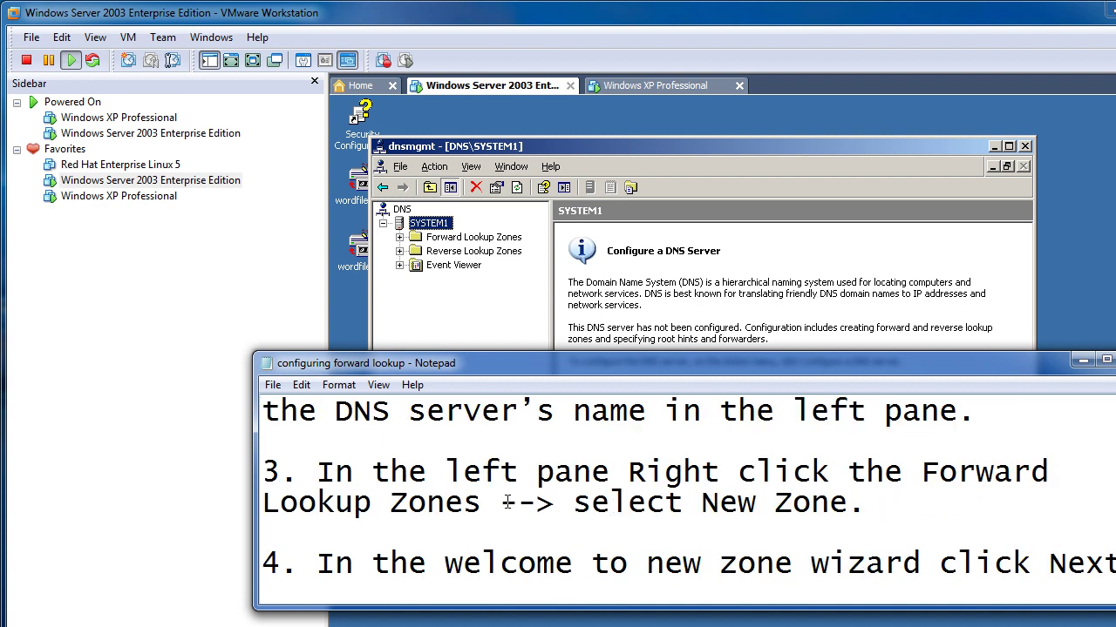
Minimize the notes and start the New Zone Wizard for SYSTEM1's Forward Lookup Zones.
{"action": "left_click", "coordinate": [1083, 360]}
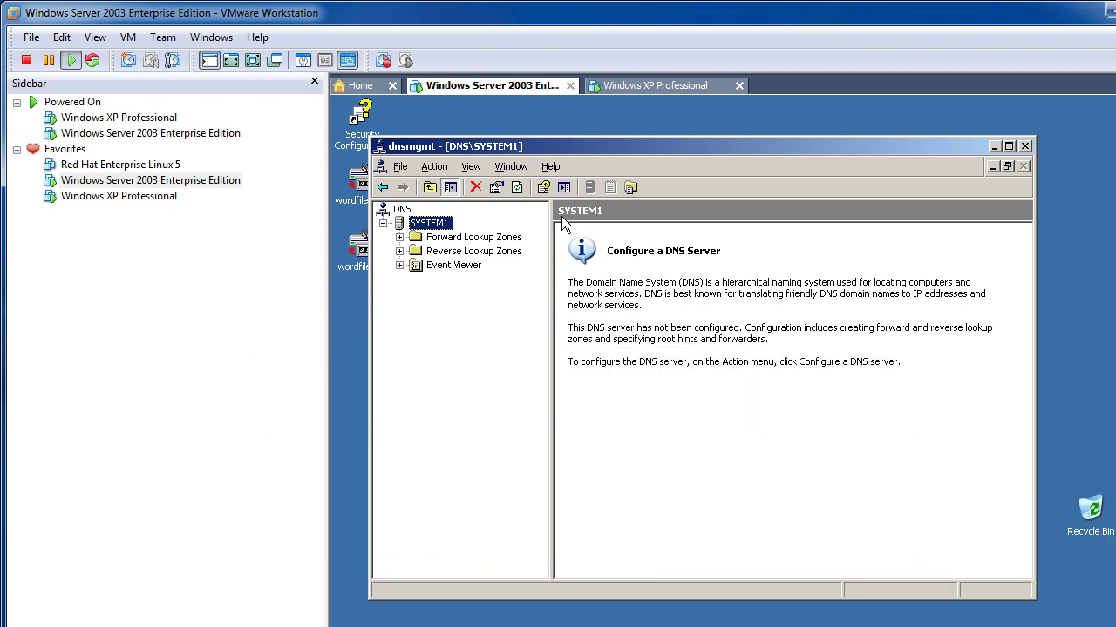
{"action": "right_click", "coordinate": [471, 239]}
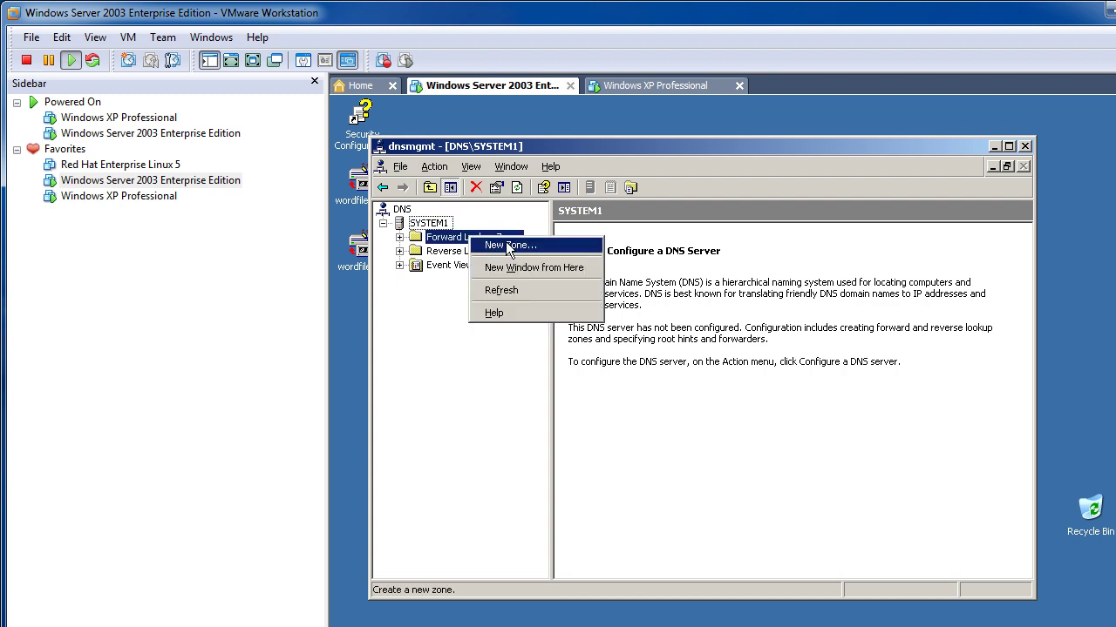
{"action": "left_click", "coordinate": [508, 246]}
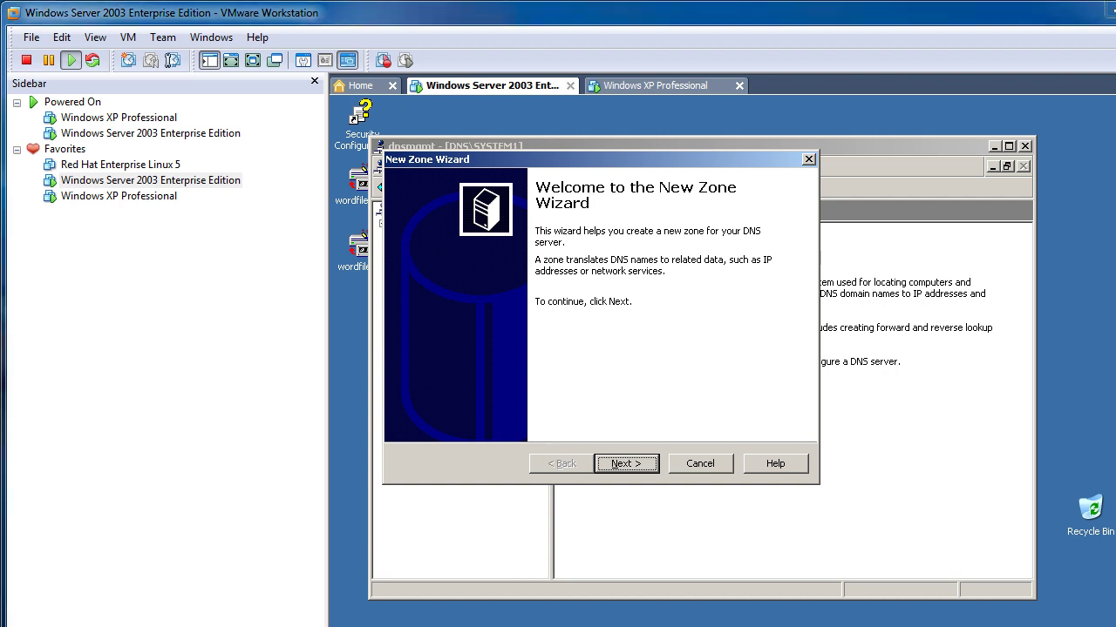
Check steps 4 and 5 of the notes for the wizard's welcome page, zone type and Active Directory storage setting.
{"action": "key", "text": "alt+Tab"}
{"action": "scroll", "coordinate": [466, 549], "scroll_direction": "up", "scroll_amount": 10}
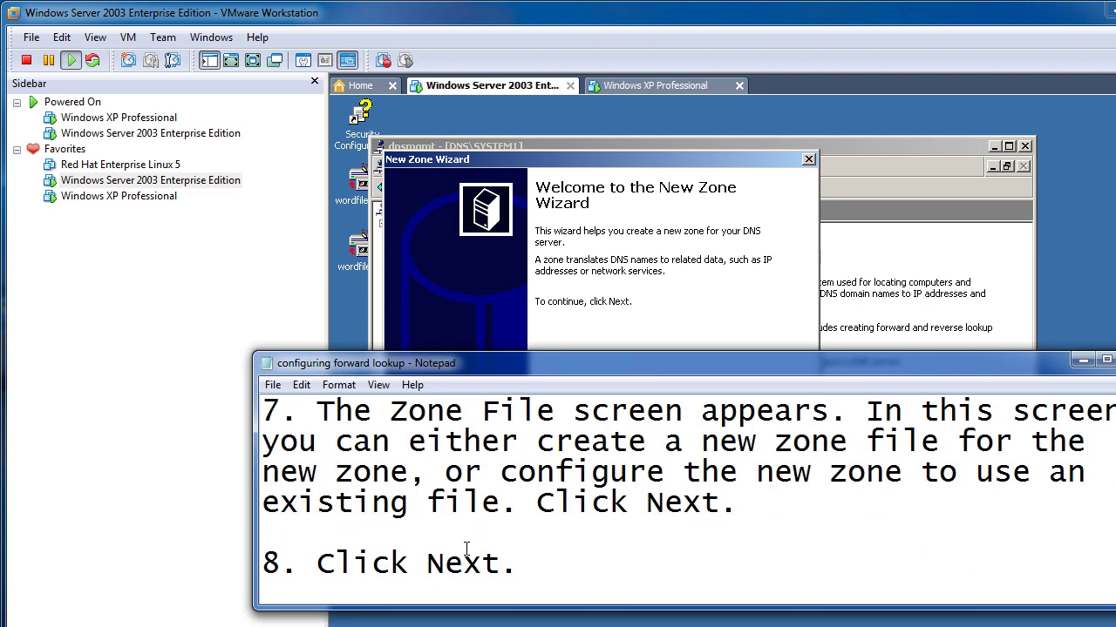
{"action": "scroll", "coordinate": [466, 549], "scroll_direction": "up", "scroll_amount": 5}
{"action": "scroll", "coordinate": [506, 493], "scroll_direction": "up", "scroll_amount": 5}
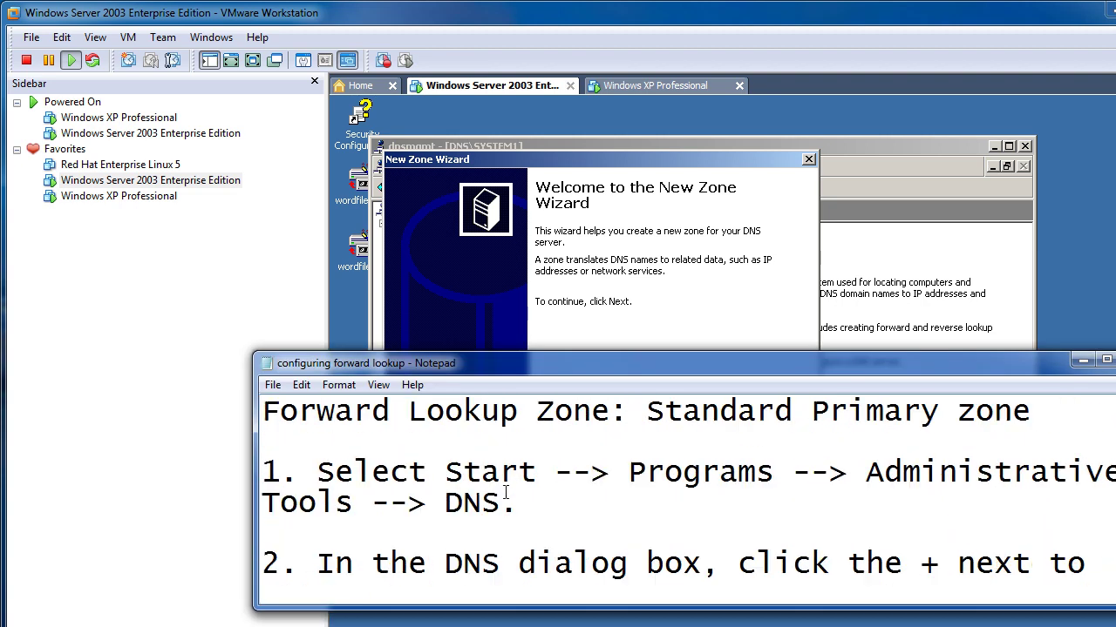
{"action": "scroll", "coordinate": [542, 519], "scroll_direction": "down", "scroll_amount": 2}
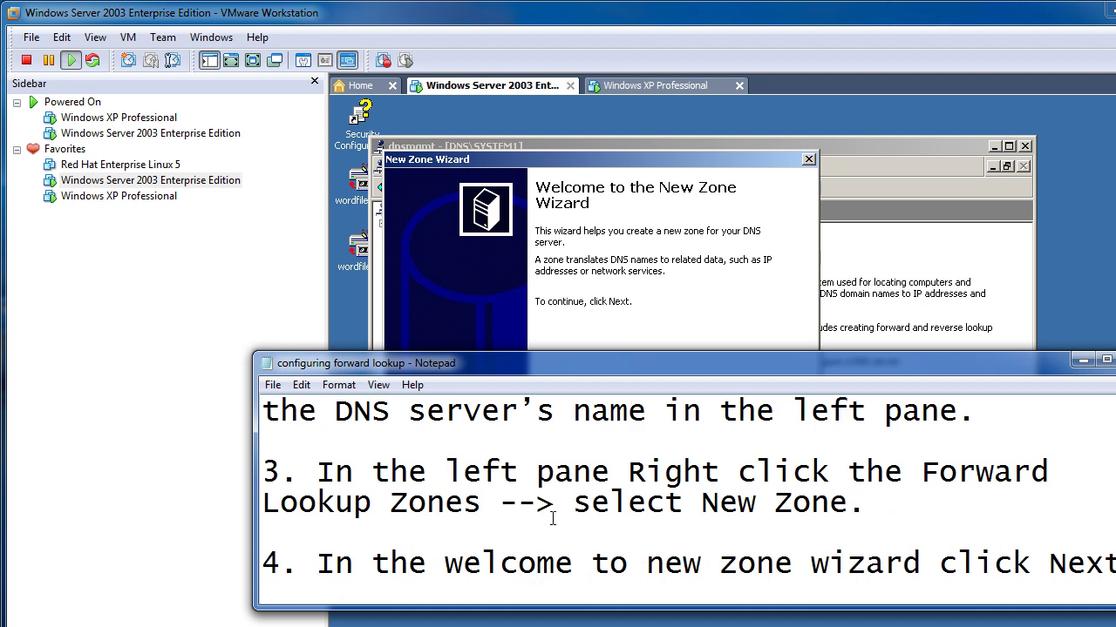
{"action": "scroll", "coordinate": [549, 523], "scroll_direction": "down", "scroll_amount": 1}
{"action": "scroll", "coordinate": [562, 545], "scroll_direction": "up", "scroll_amount": 1}
{"action": "scroll", "coordinate": [610, 514], "scroll_direction": "down", "scroll_amount": 1}
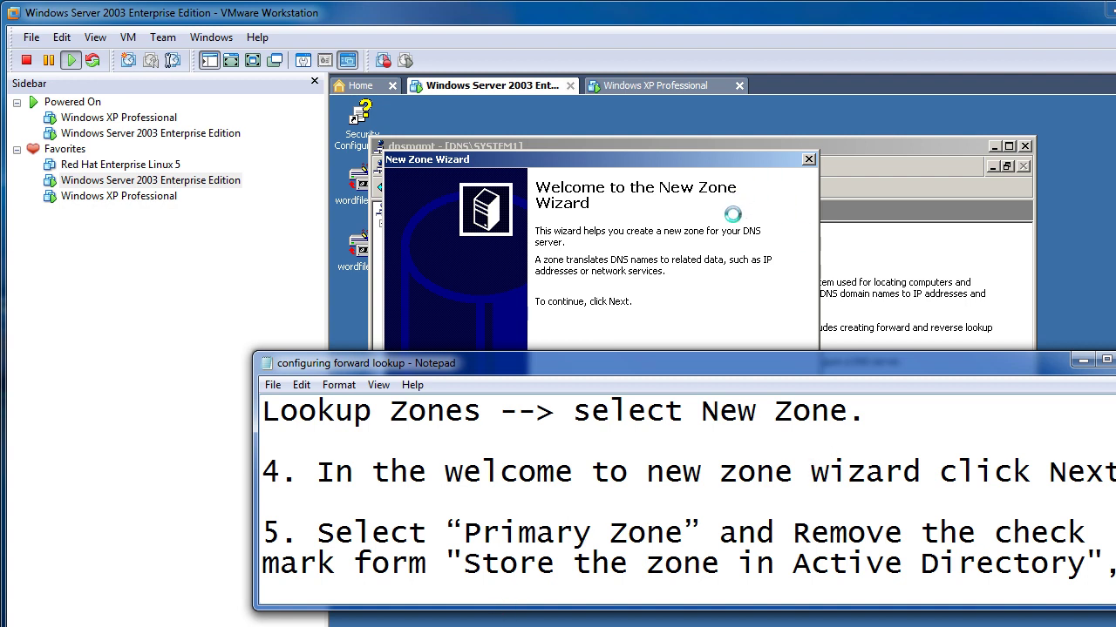
Keep Primary zone as the zone type, disable storing the zone in Active Directory, and advance to the zone name page.
{"action": "left_click", "coordinate": [633, 300]}
{"action": "left_click", "coordinate": [642, 469]}
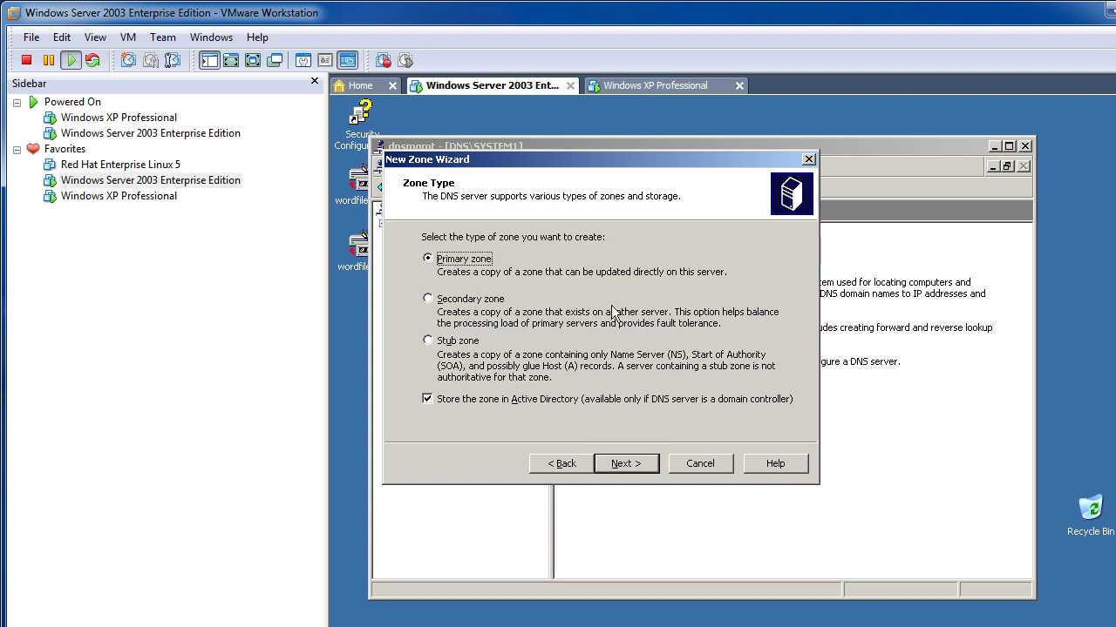
{"action": "left_click", "coordinate": [428, 399]}
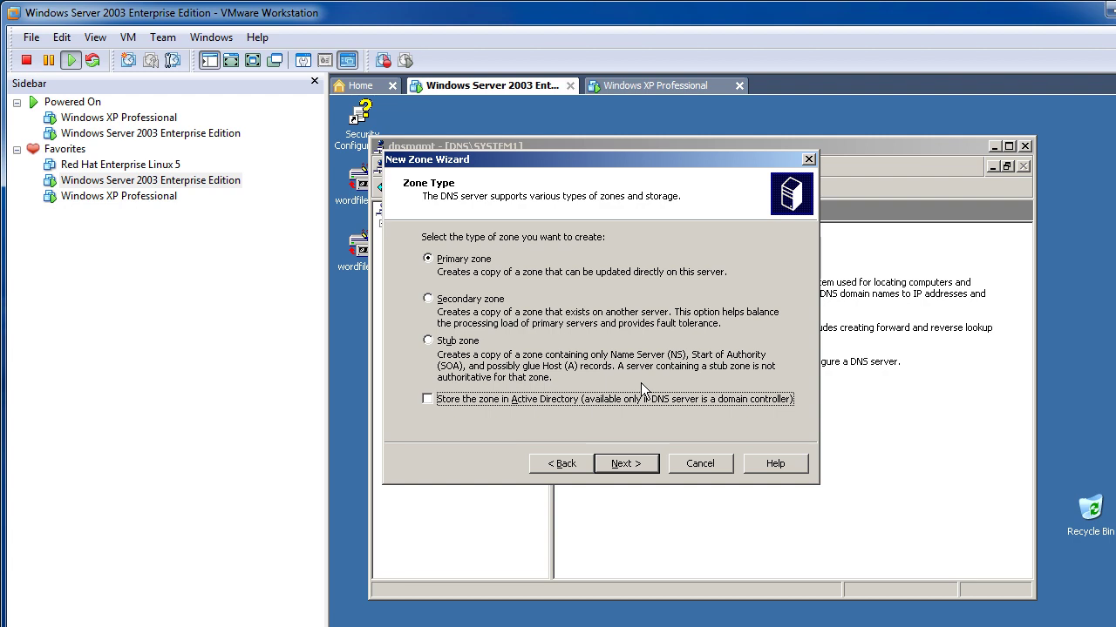
{"action": "left_click", "coordinate": [623, 463]}
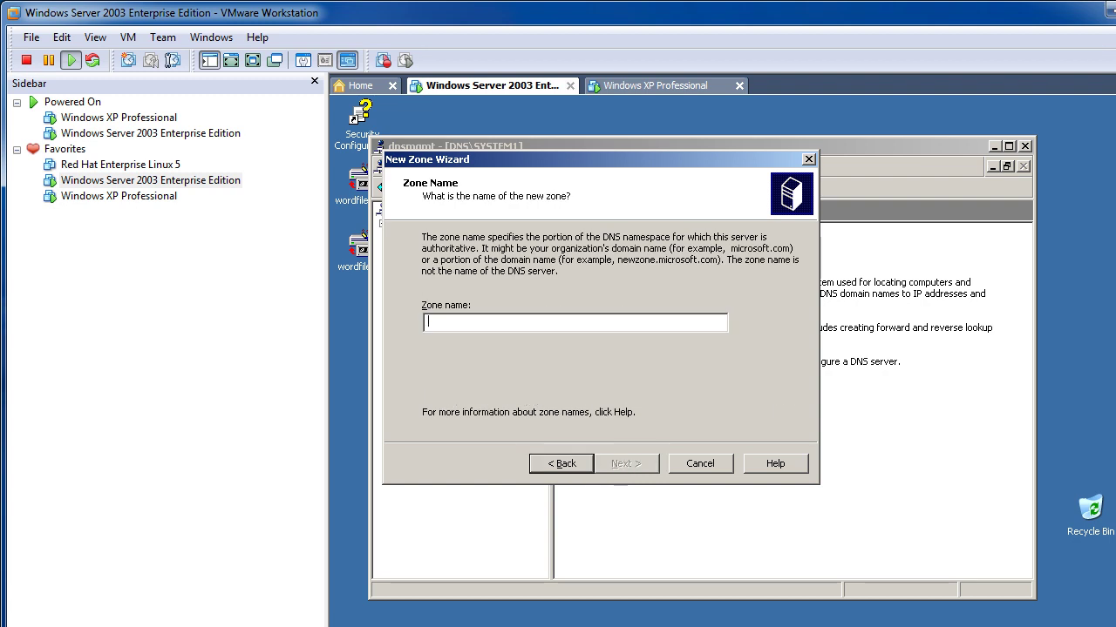
Check the notes for the zone name step, name the new zone zoom.com and advance to the zone file page.
{"action": "key", "text": "alt+Tab"}
{"action": "left_click", "coordinate": [407, 485]}
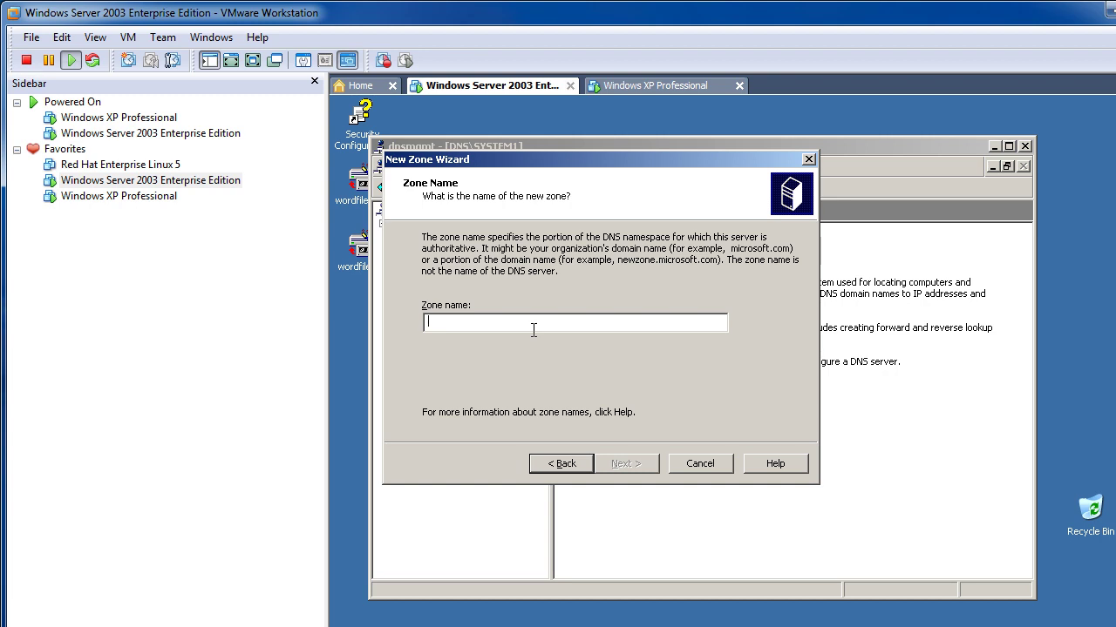
{"action": "type", "text": "zo"}
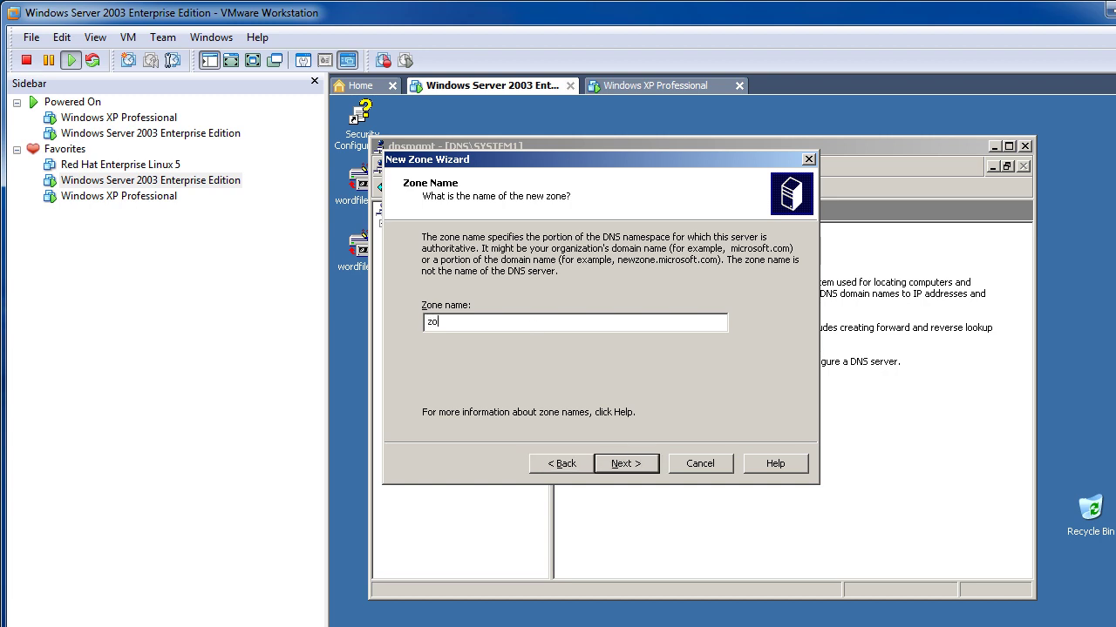
{"action": "type", "text": "om.com"}
{"action": "left_click", "coordinate": [624, 464]}
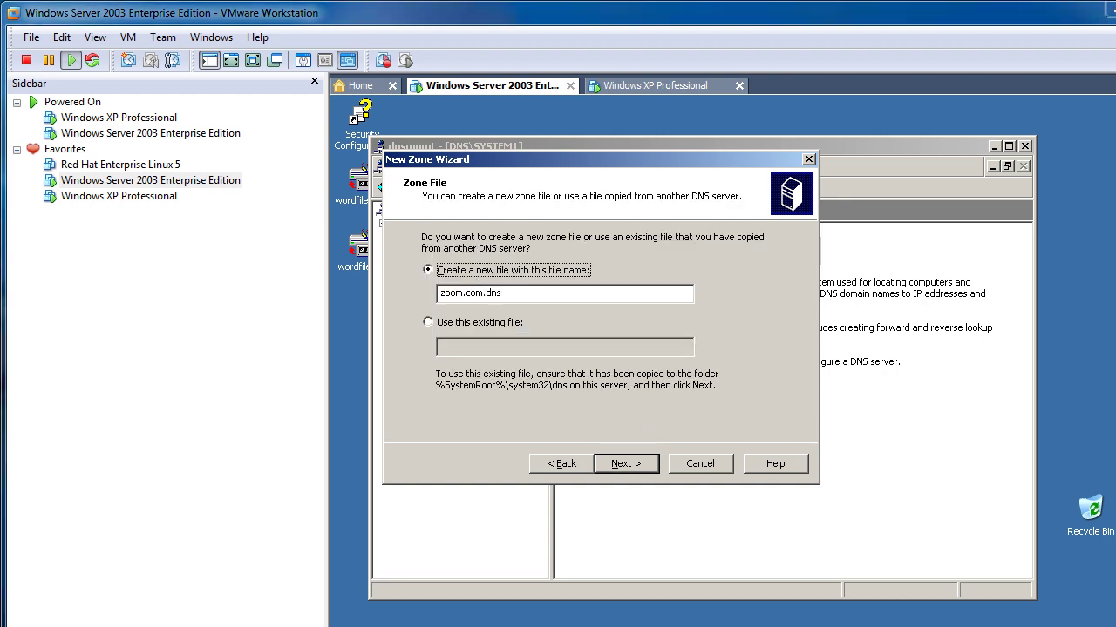
Read step 7 of the notes on the zone file, keep creating a new file named zoom.com.dns, and advance to dynamic updates.
{"action": "key", "text": "alt+Tab"}
{"action": "scroll", "coordinate": [529, 534], "scroll_direction": "down", "scroll_amount": 1}
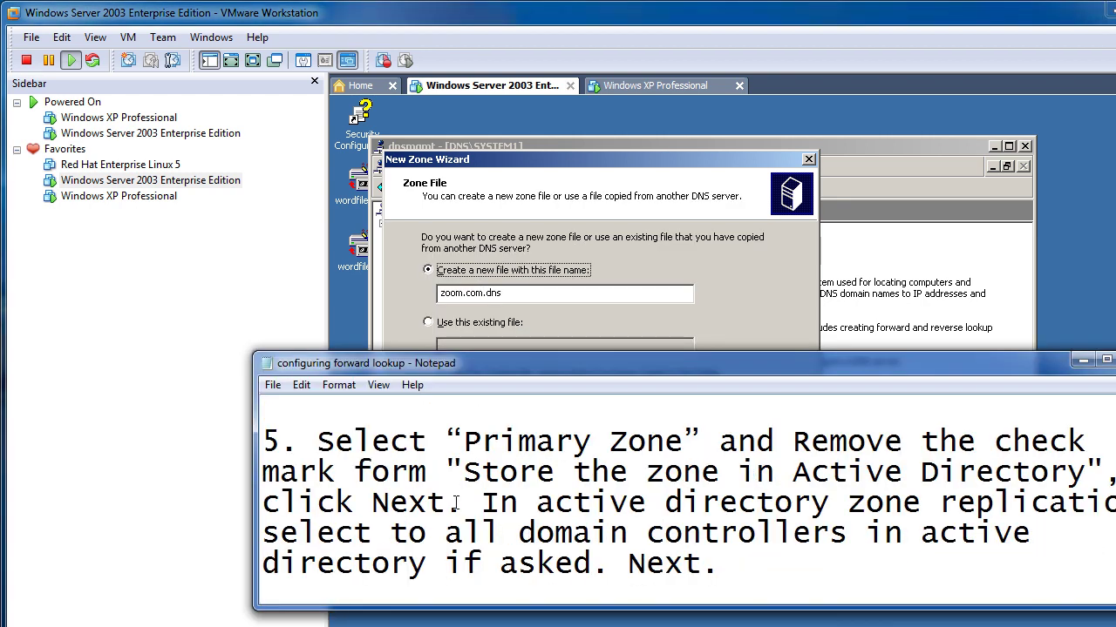
{"action": "scroll", "coordinate": [811, 534], "scroll_direction": "down", "scroll_amount": 2}
{"action": "scroll", "coordinate": [806, 536], "scroll_direction": "down", "scroll_amount": 1}
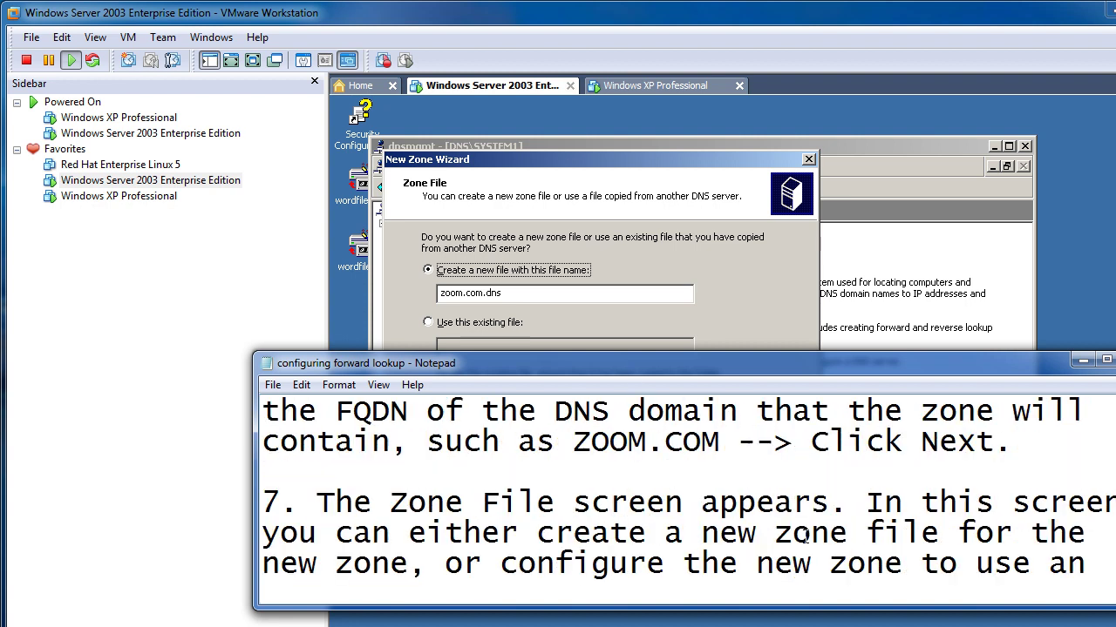
{"action": "left_click", "coordinate": [553, 216]}
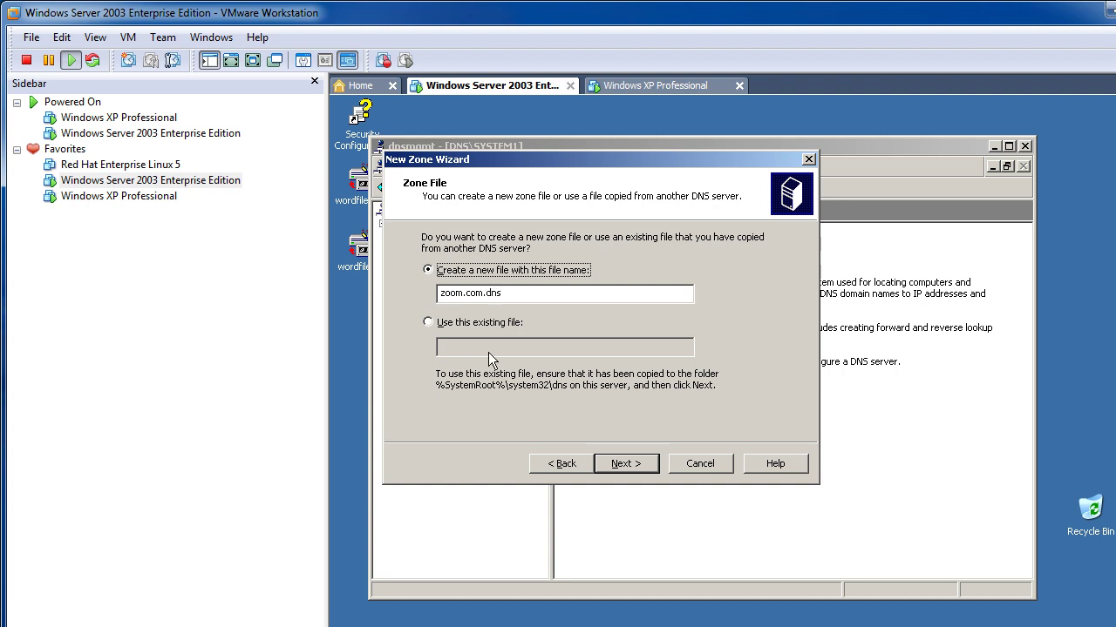
{"action": "left_click", "coordinate": [624, 465]}
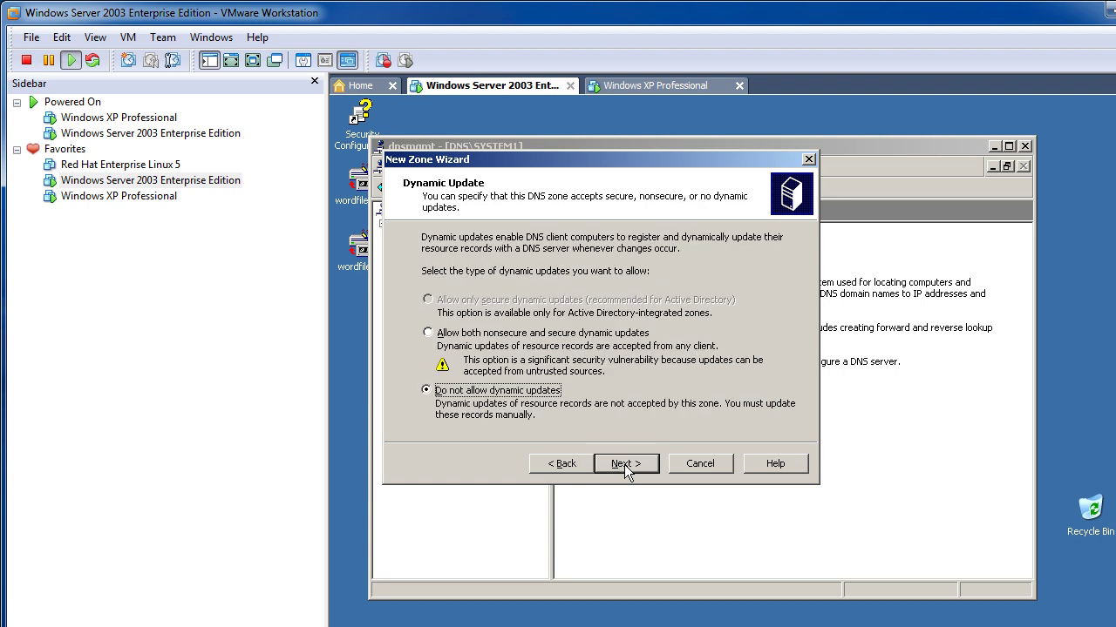
Allow both nonsecure and secure dynamic updates for the zone and finish the New Zone Wizard.
{"action": "left_click", "coordinate": [454, 333]}
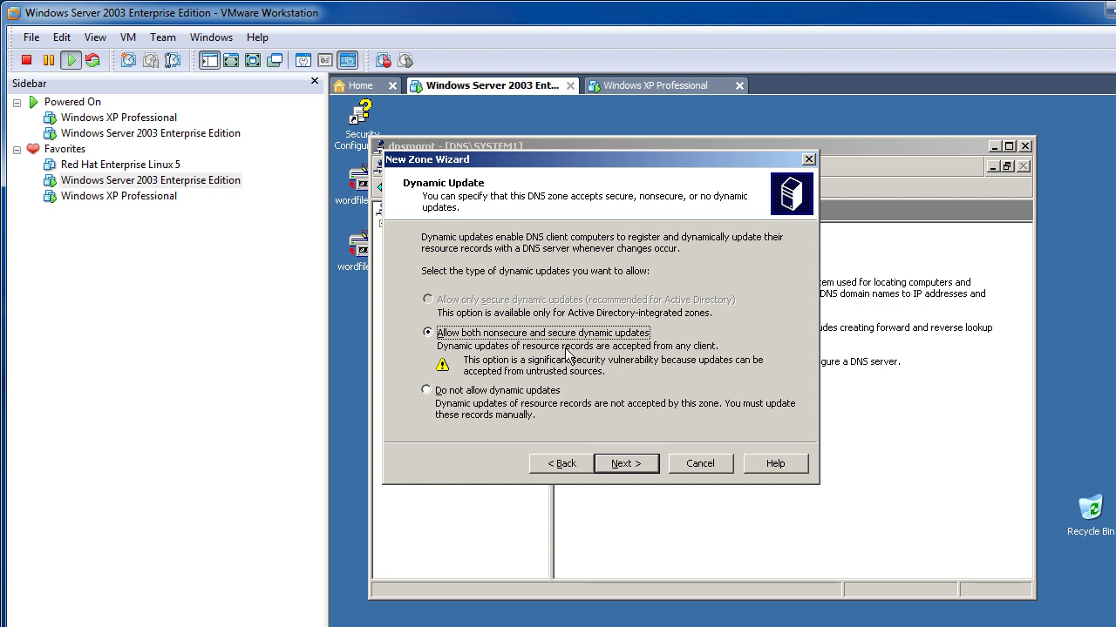
{"action": "left_click", "coordinate": [624, 466]}
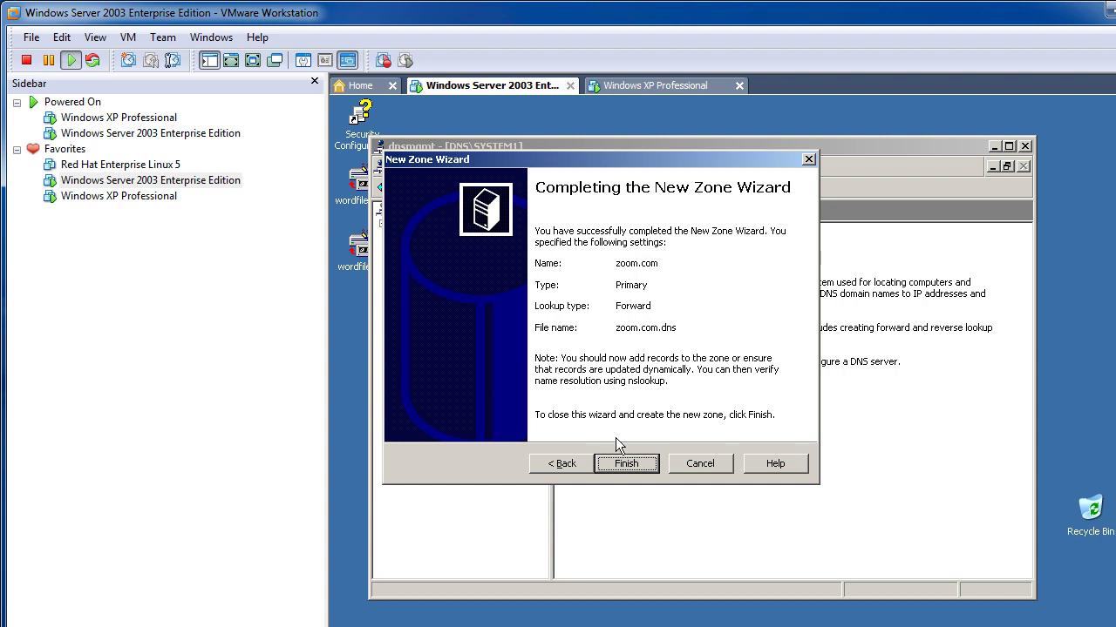
{"action": "left_click", "coordinate": [623, 465]}
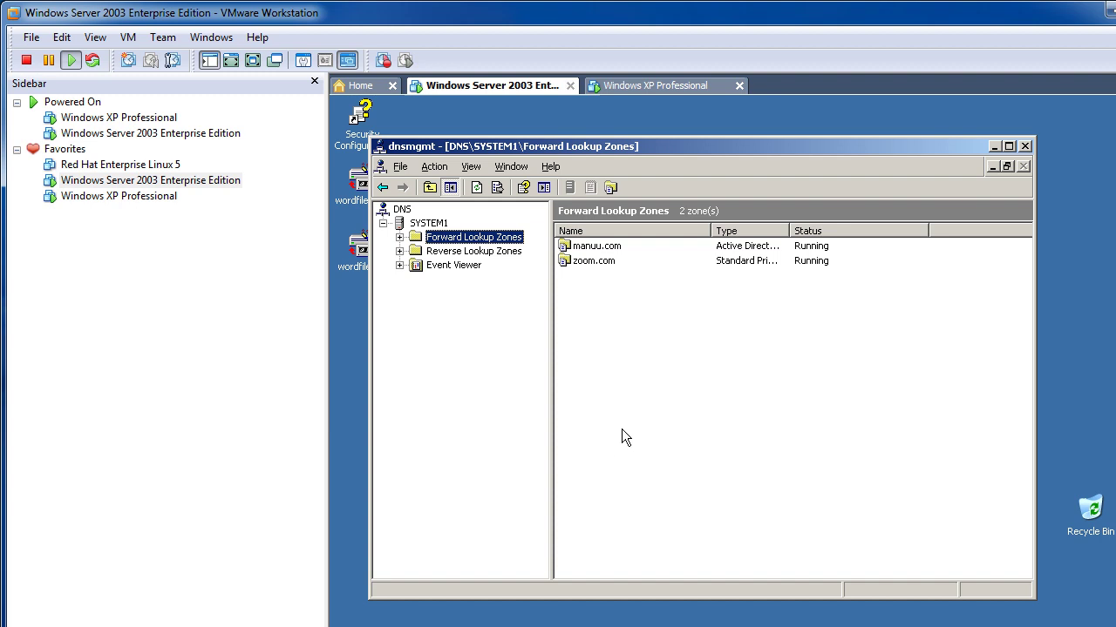
Widen the Type column in Forward Lookup Zones to check zoom.com's zone type, and view the records inside zoom.com.
{"action": "left_click", "coordinate": [601, 348]}
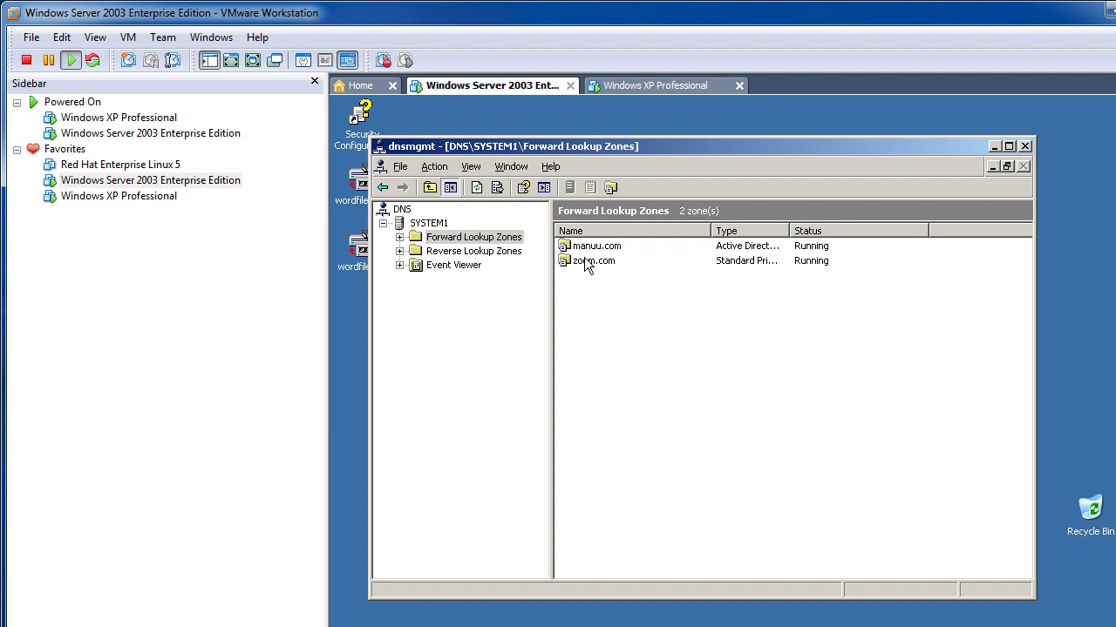
{"action": "left_click", "coordinate": [586, 263]}
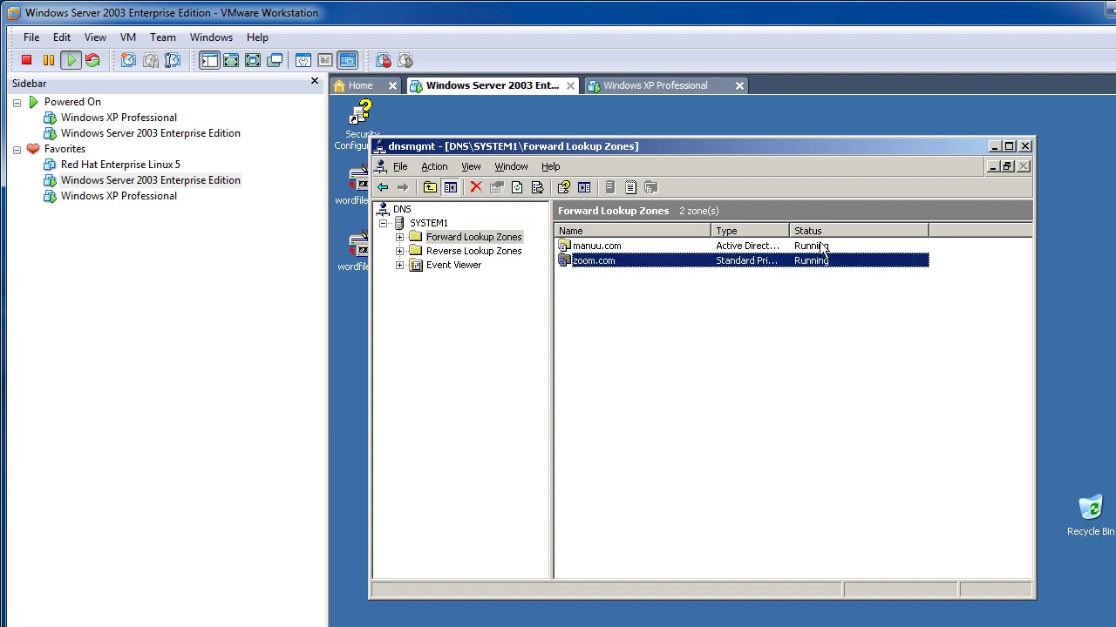
{"action": "left_click_drag", "start_coordinate": [790, 231], "coordinate": [842, 233]}
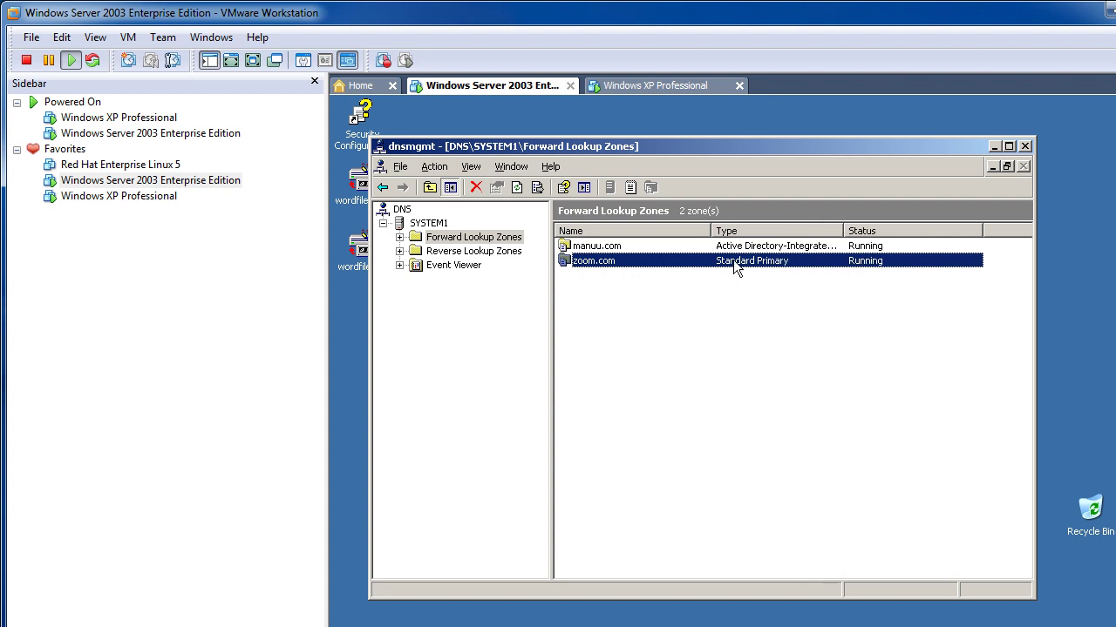
{"action": "double_click", "coordinate": [622, 260]}
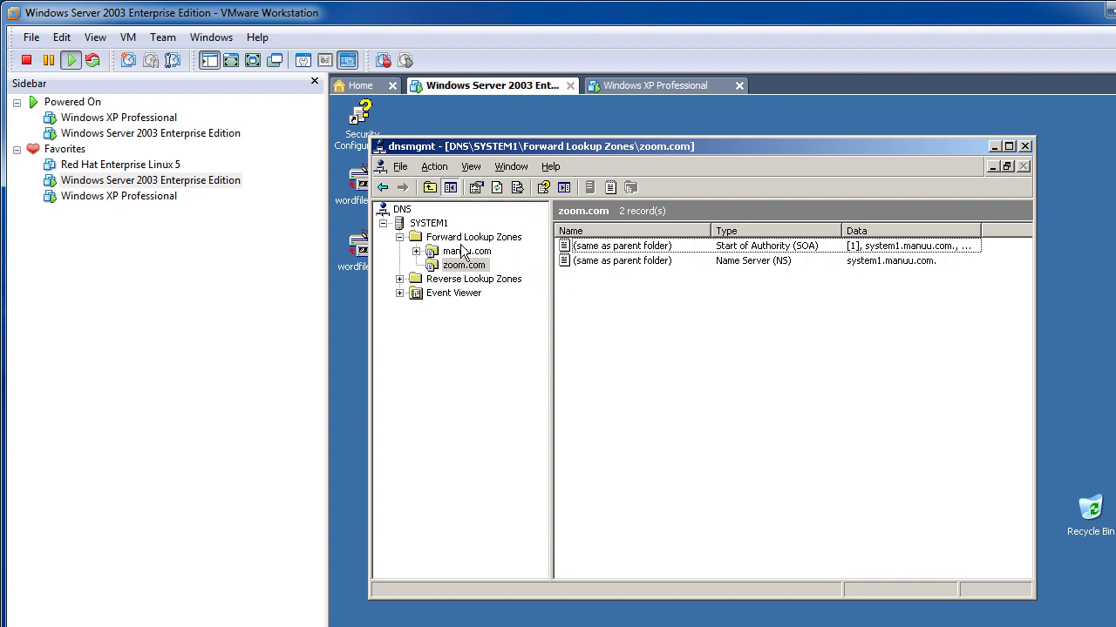
Examine the host and alias records in the manuu.com zone for comparison and return to the zoom.com zone.
{"action": "left_click", "coordinate": [439, 238]}
{"action": "double_click", "coordinate": [601, 247]}
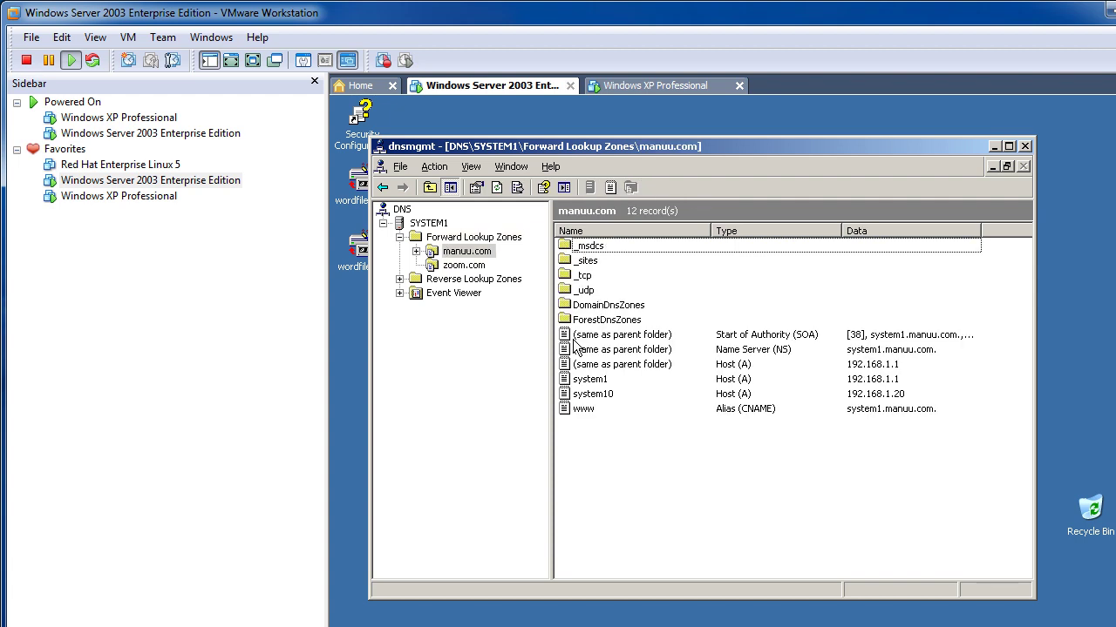
{"action": "left_click", "coordinate": [723, 415]}
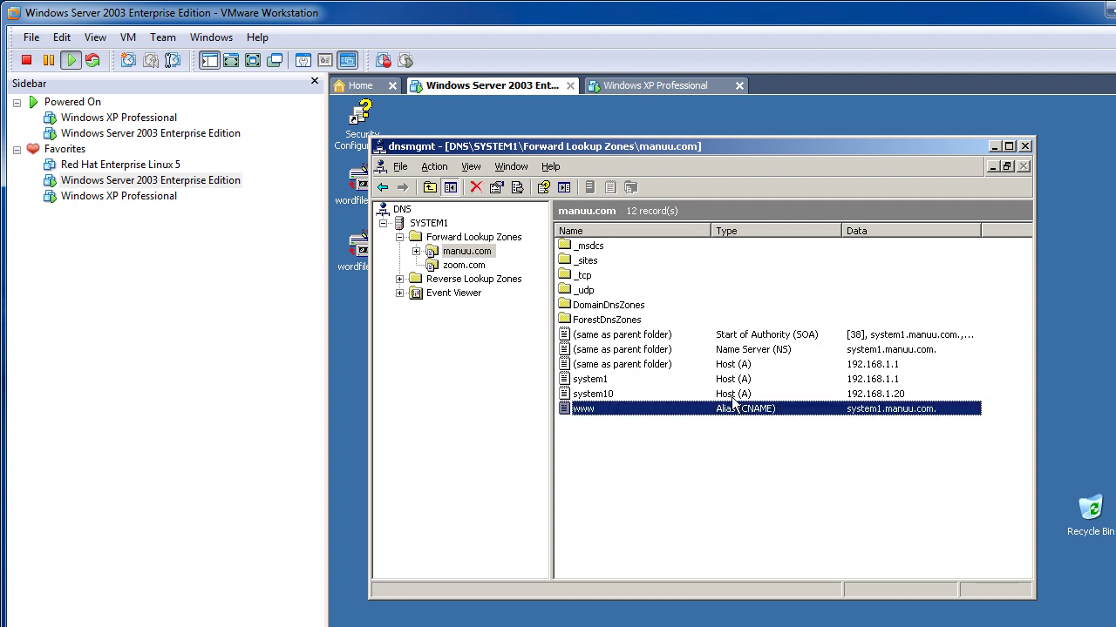
{"action": "left_click", "coordinate": [732, 397]}
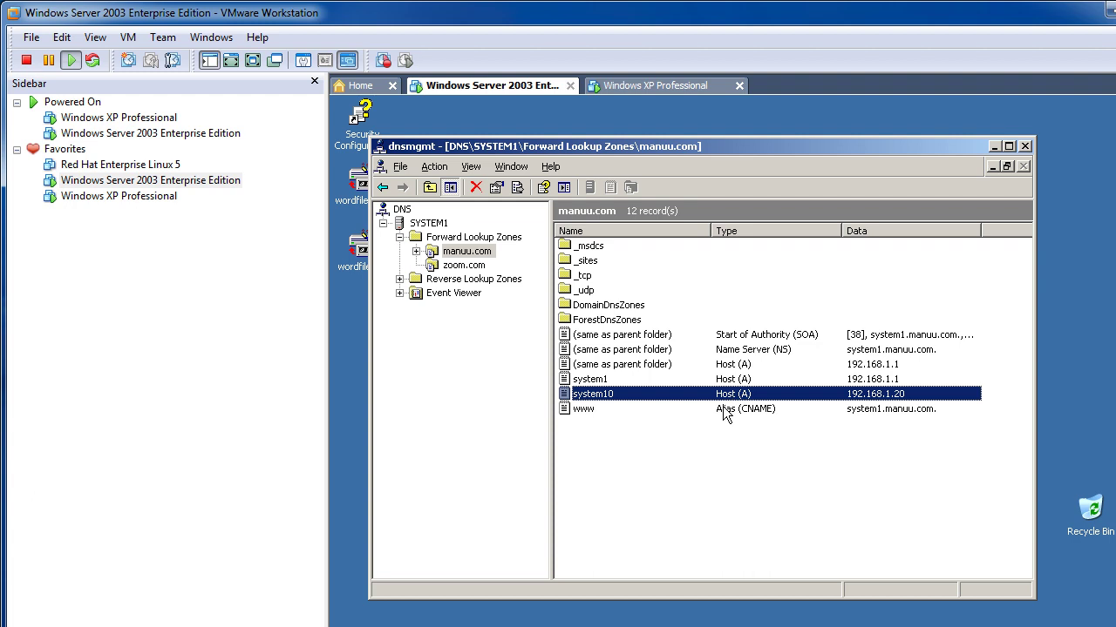
{"action": "left_click", "coordinate": [727, 409]}
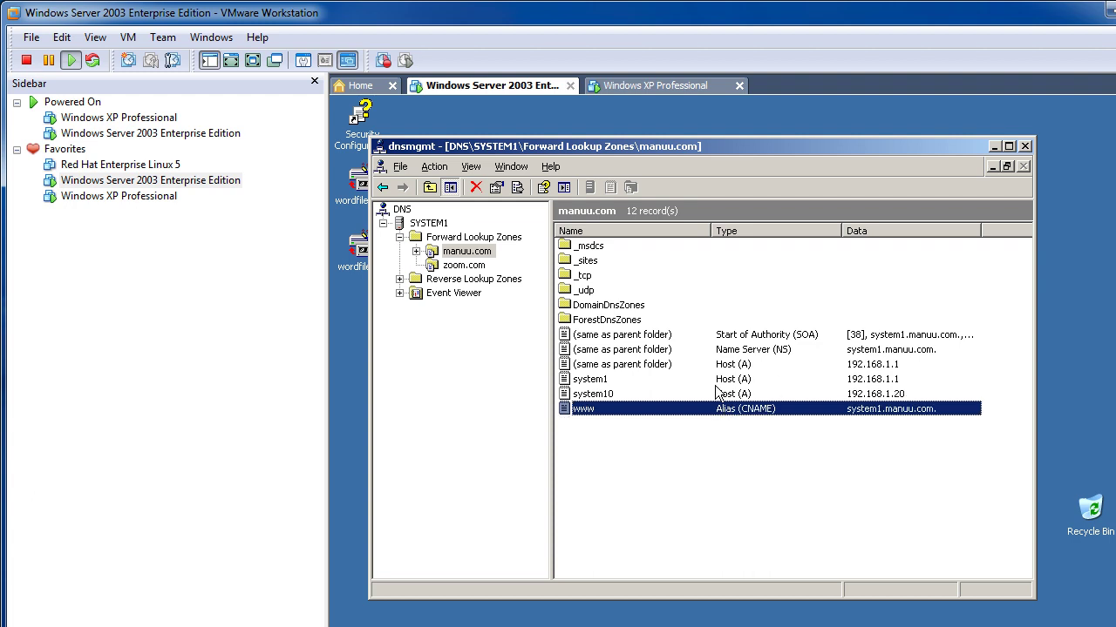
{"action": "left_click", "coordinate": [735, 397]}
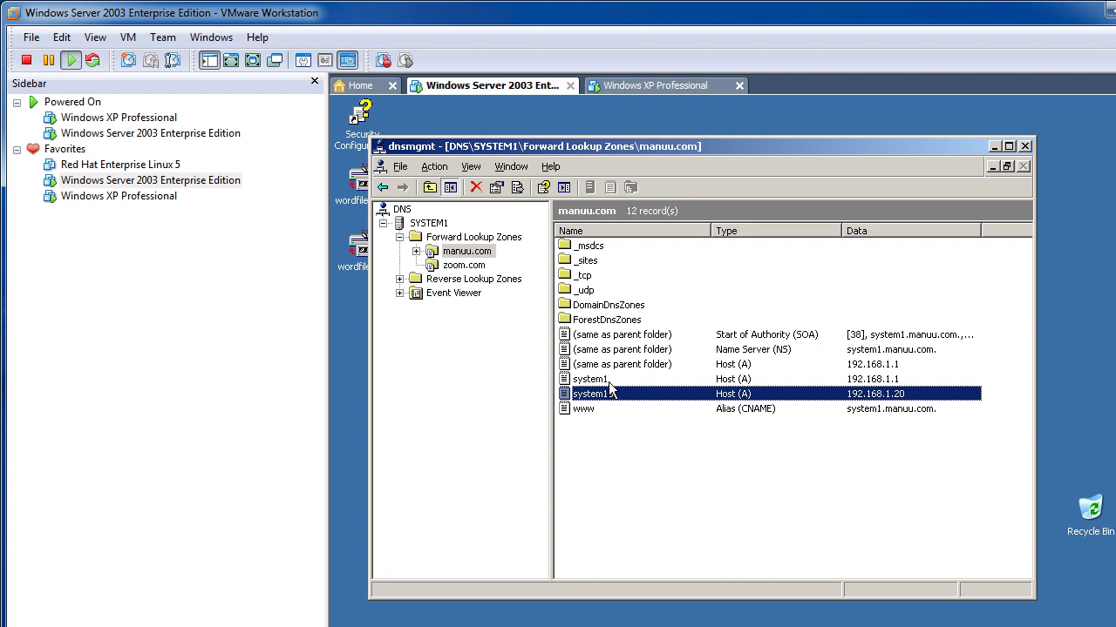
{"action": "key", "text": "Up"}
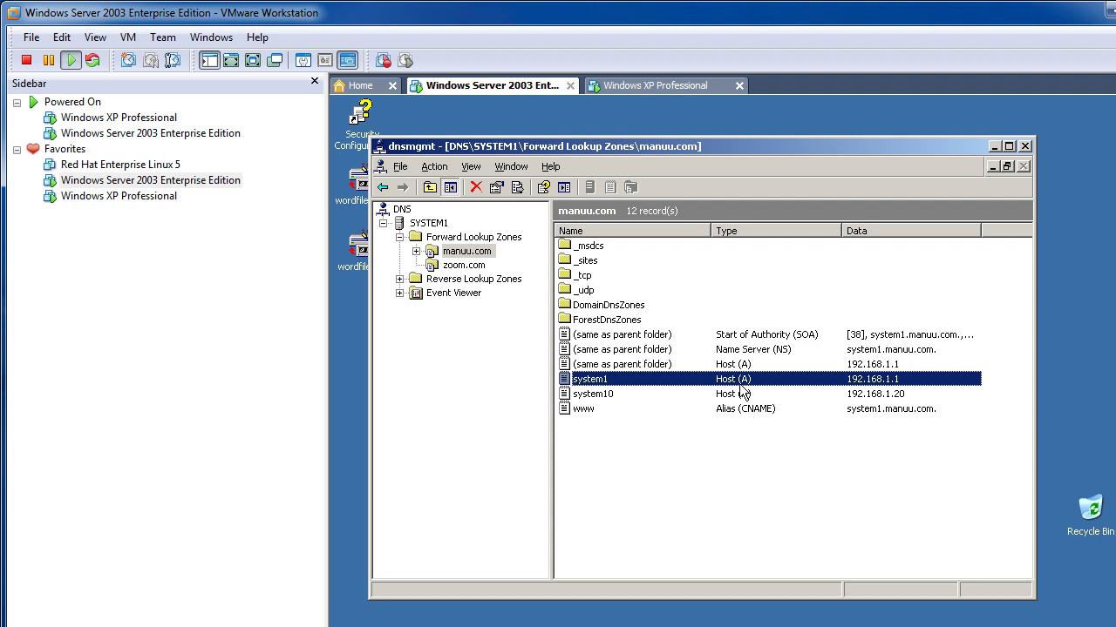
{"action": "left_click", "coordinate": [719, 408]}
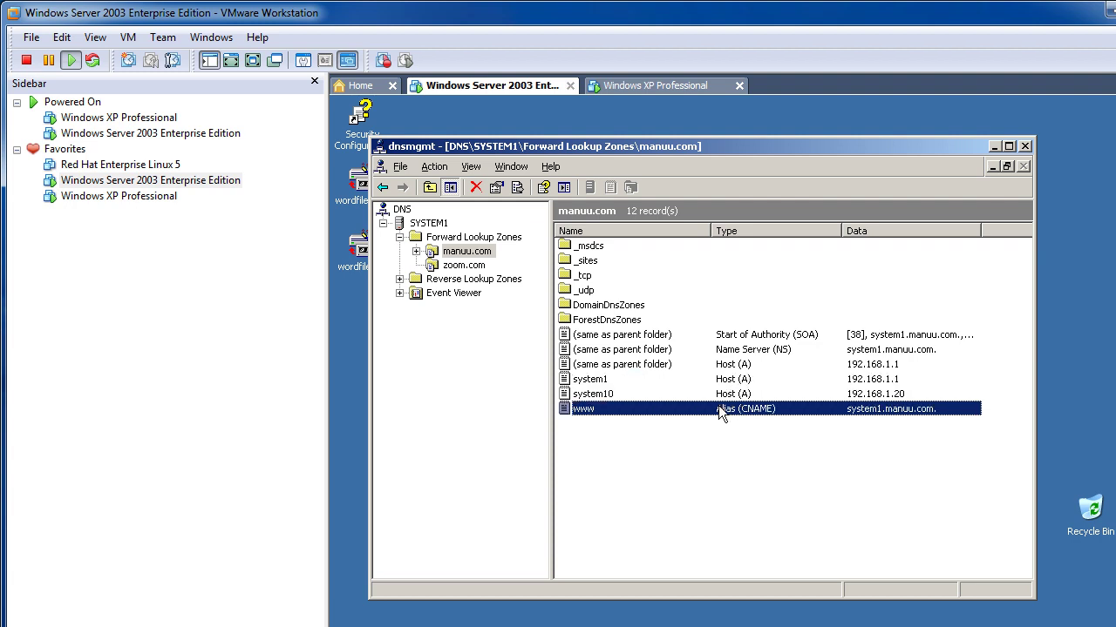
{"action": "left_click", "coordinate": [467, 266]}
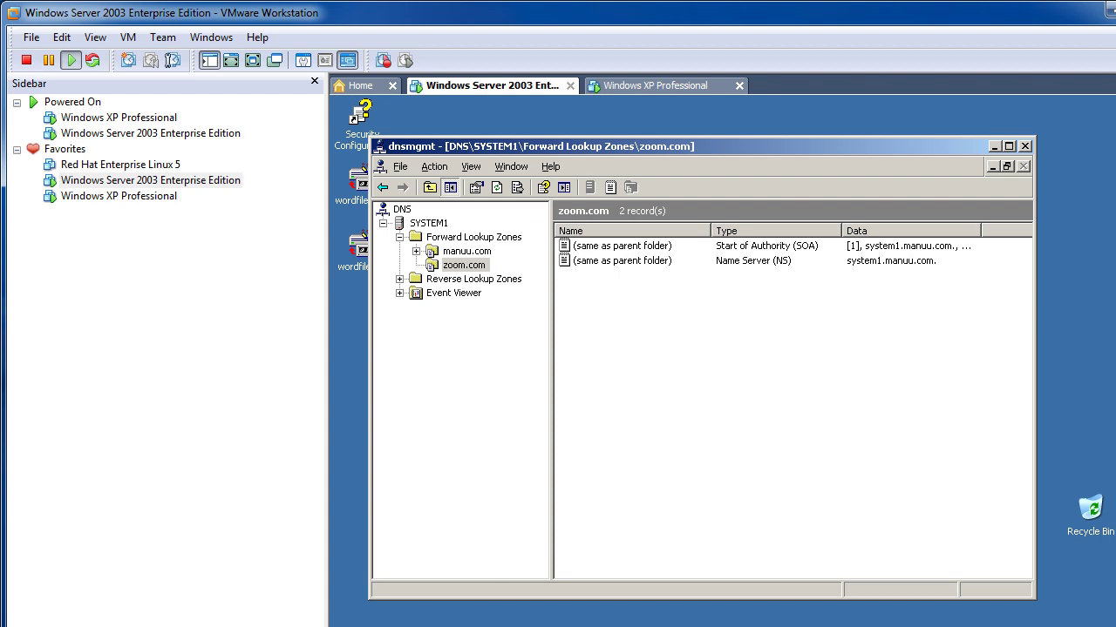
Read the notes from the wizard's completion through the first steps of creating host records for the standard primary zone.
{"action": "key", "text": "alt+Tab"}
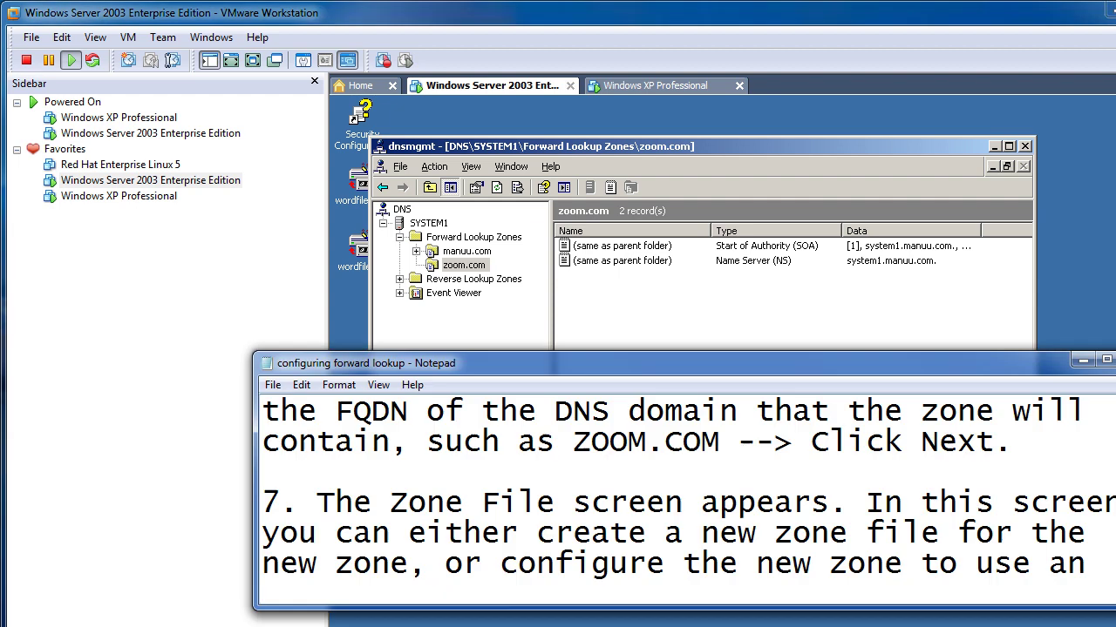
{"action": "scroll", "coordinate": [361, 551], "scroll_direction": "down", "scroll_amount": 5}
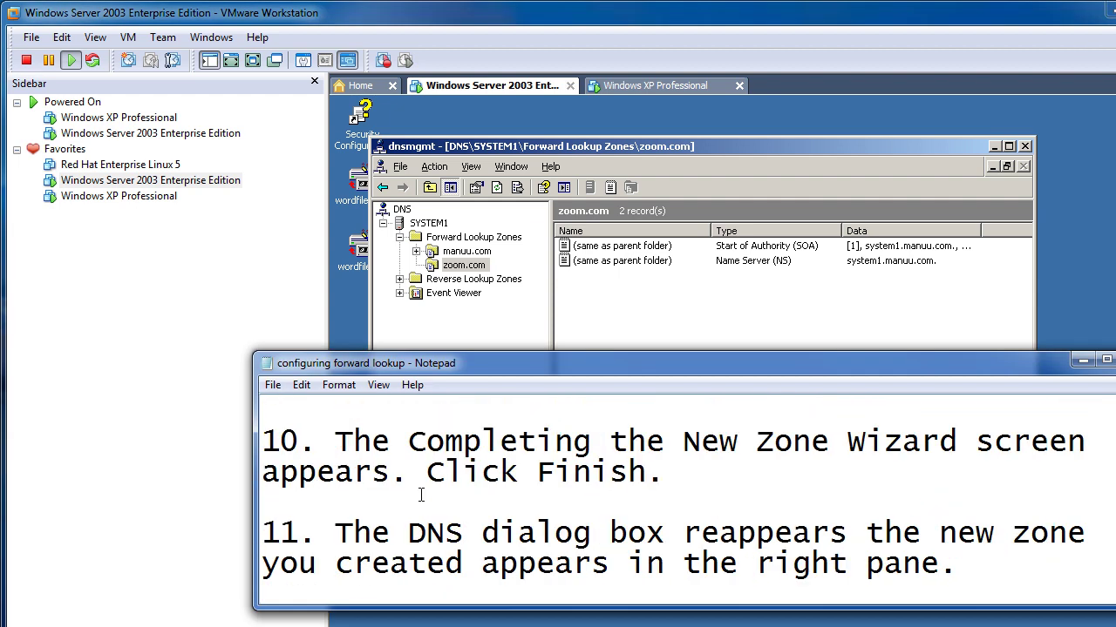
{"action": "scroll", "coordinate": [425, 468], "scroll_direction": "down", "scroll_amount": 1}
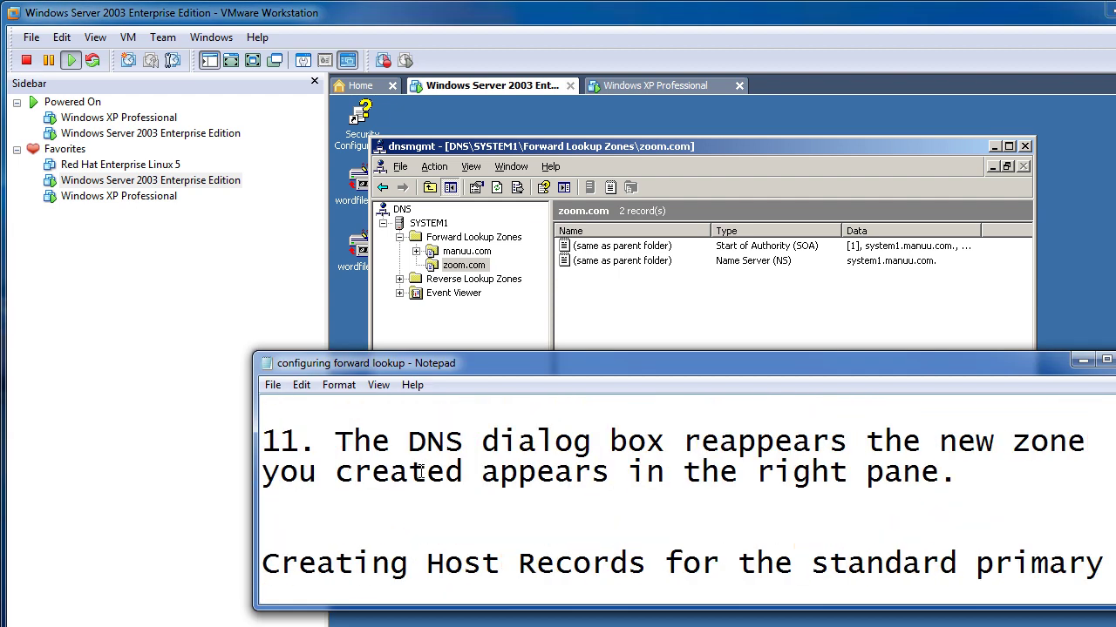
{"action": "scroll", "coordinate": [422, 471], "scroll_direction": "down", "scroll_amount": 1}
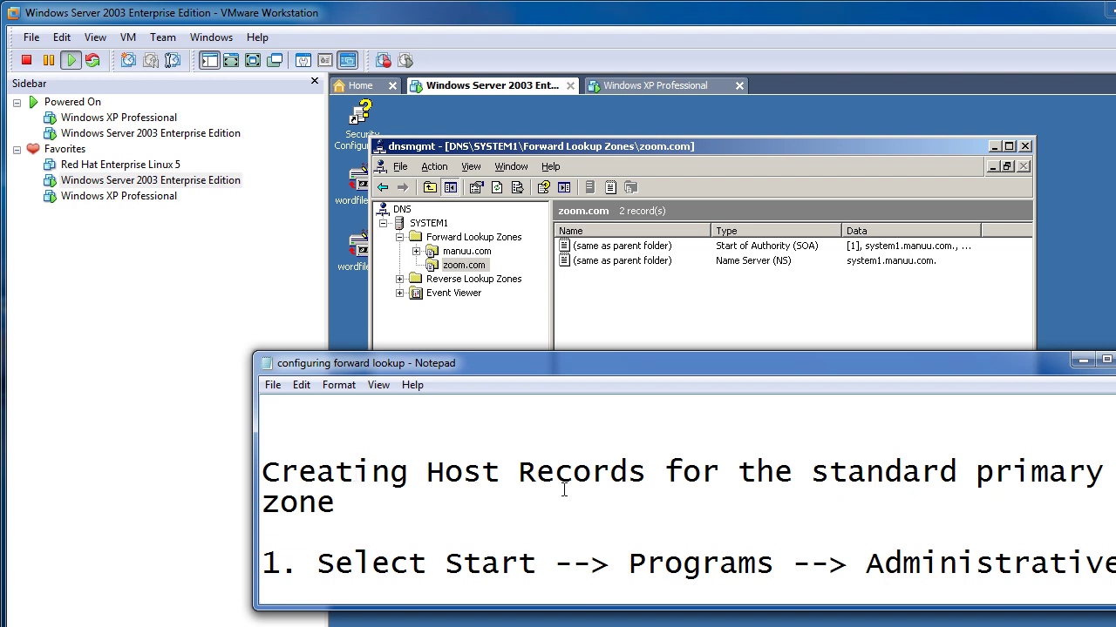
{"action": "scroll", "coordinate": [563, 490], "scroll_direction": "down", "scroll_amount": 1}
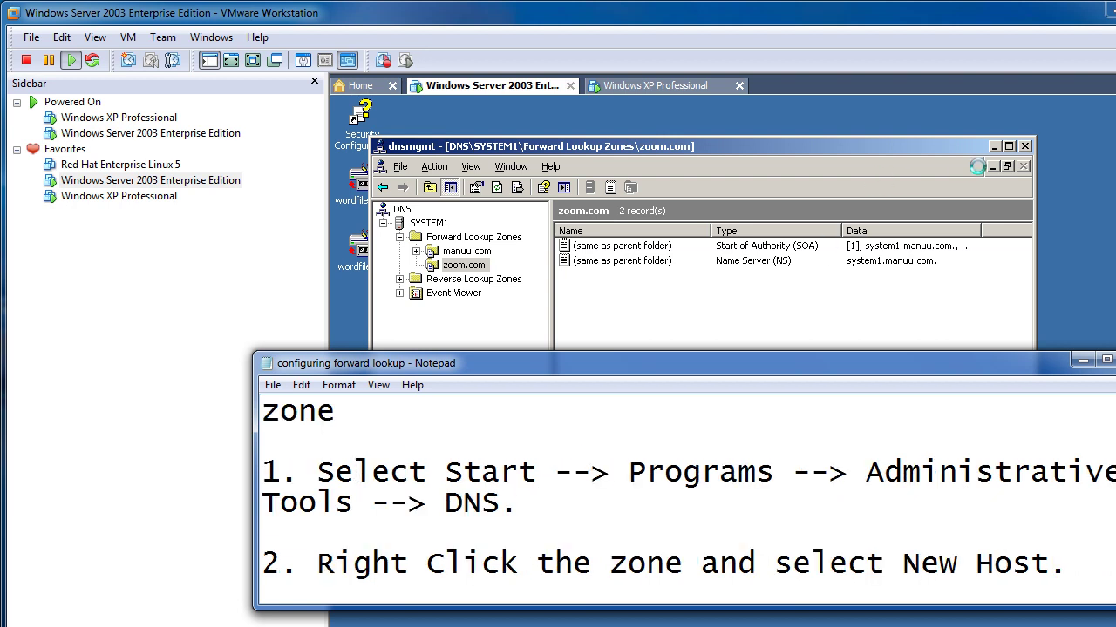
Close the DNS management console and reopen it from the server's Administrative Tools.
{"action": "left_click", "coordinate": [1025, 145]}
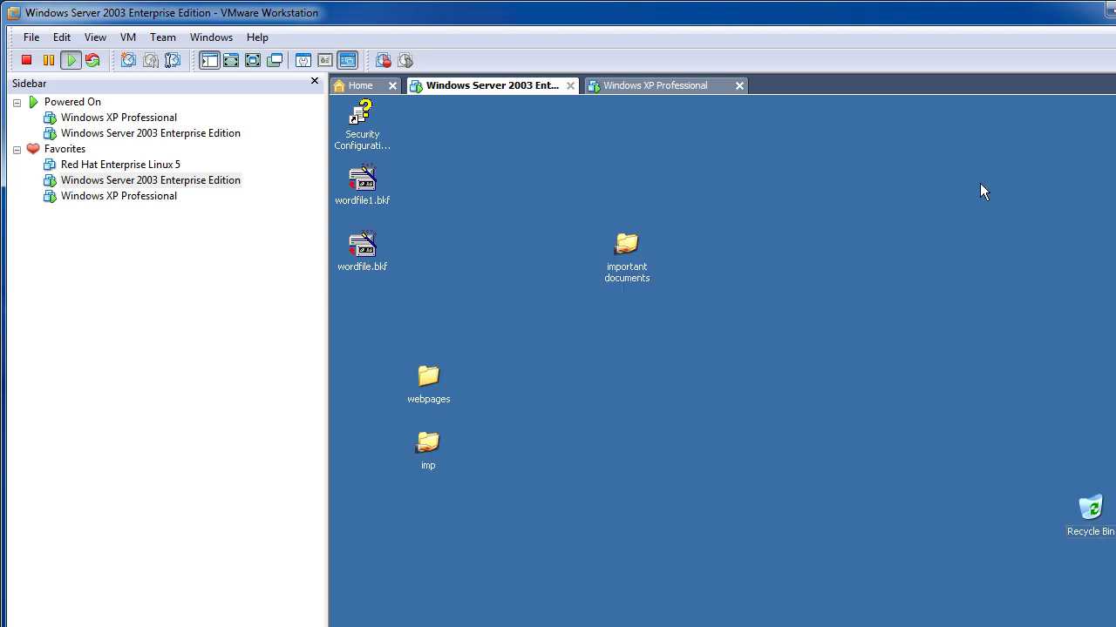
{"action": "left_click", "coordinate": [374, 626]}
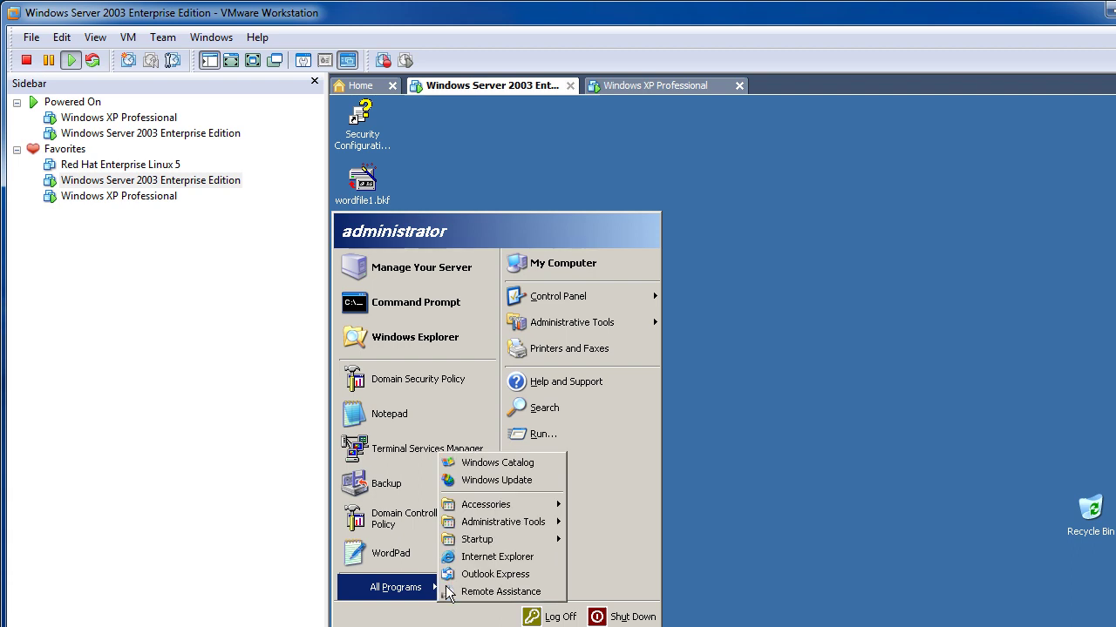
{"action": "key", "text": "Escape"}
{"action": "left_click", "coordinate": [405, 621]}
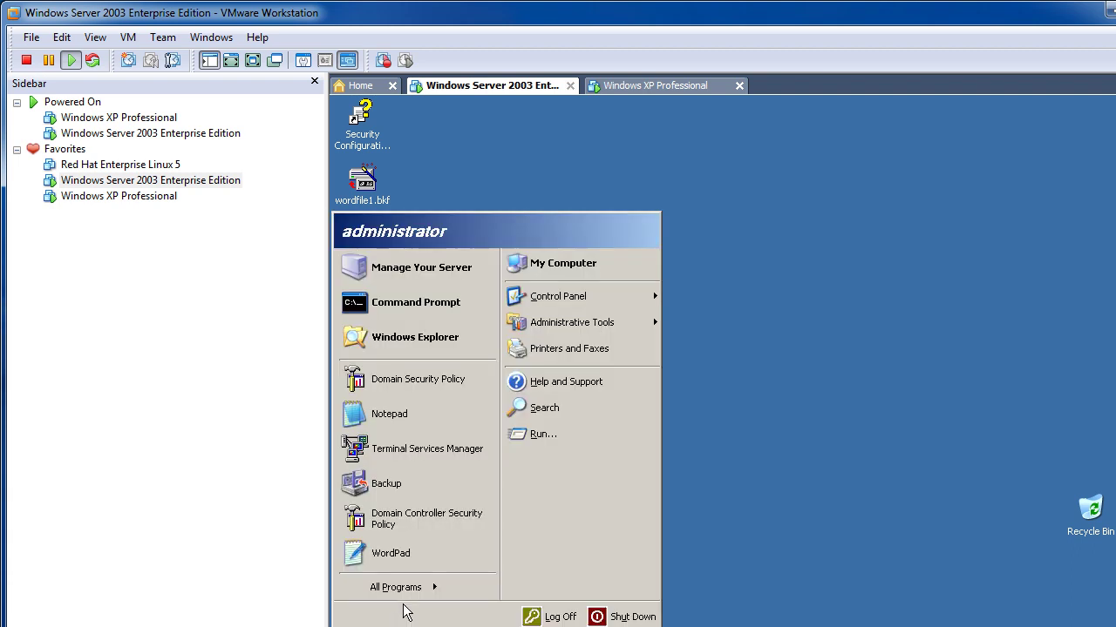
{"action": "mouse_move", "coordinate": [427, 587]}
{"action": "mouse_move", "coordinate": [514, 523]}
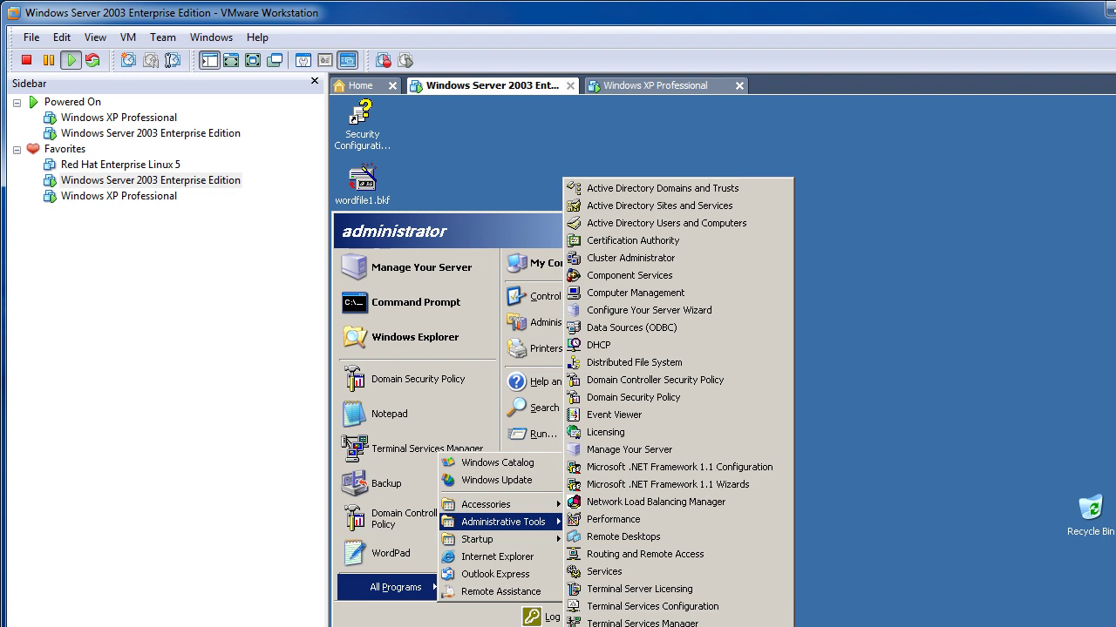
{"action": "left_click", "coordinate": [645, 622]}
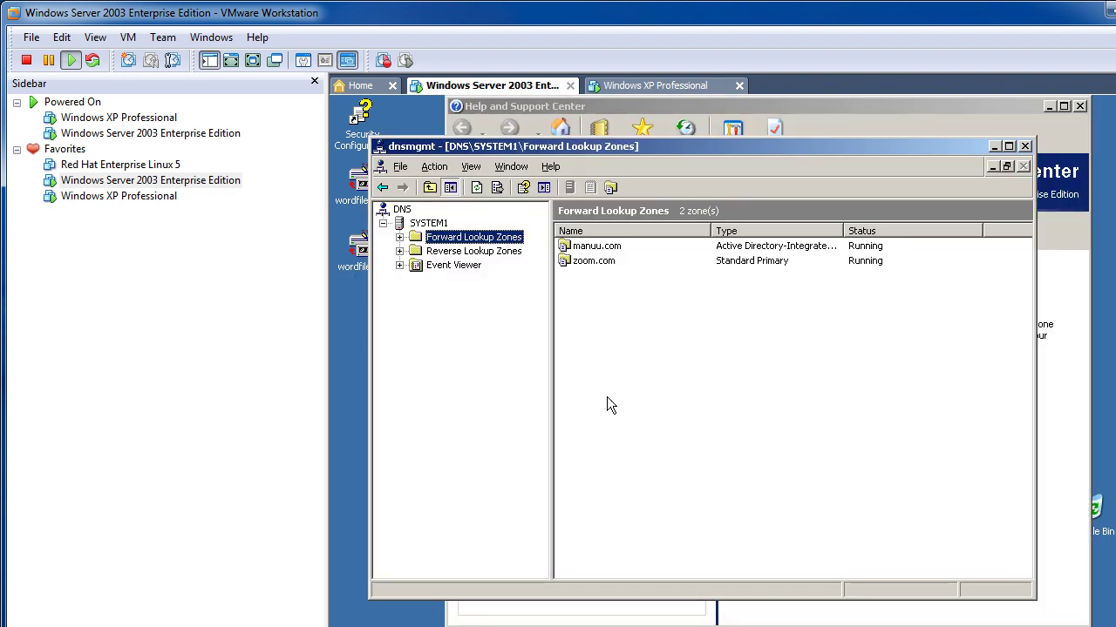
Open the zoom.com zone so its contents load, and return to the Forward Lookup Zones list.
{"action": "left_click", "coordinate": [601, 260]}
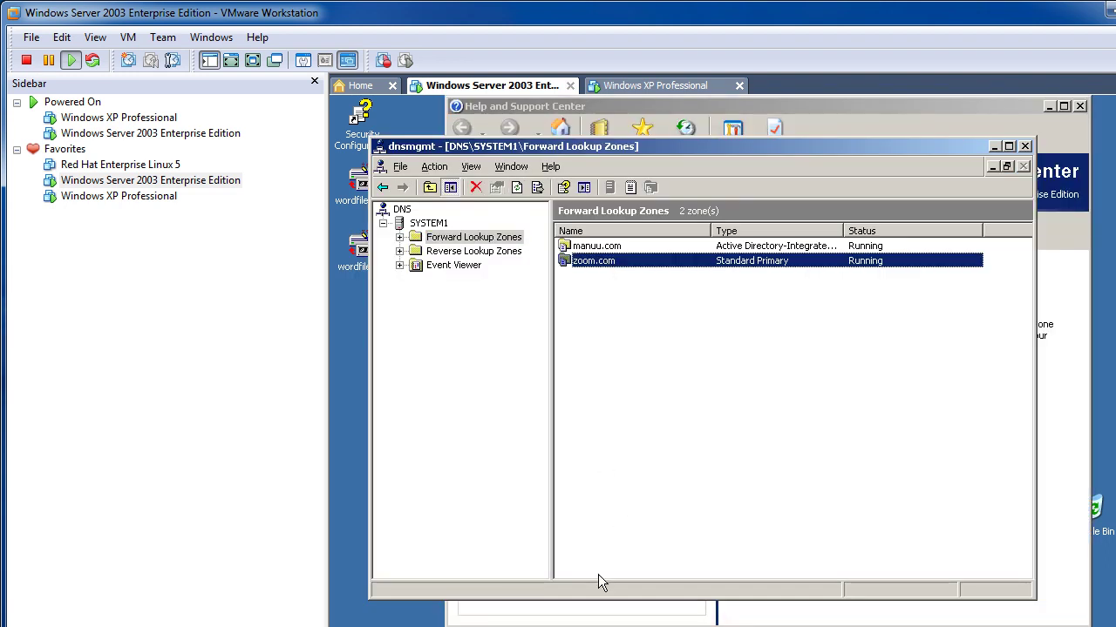
{"action": "right_click", "coordinate": [607, 263]}
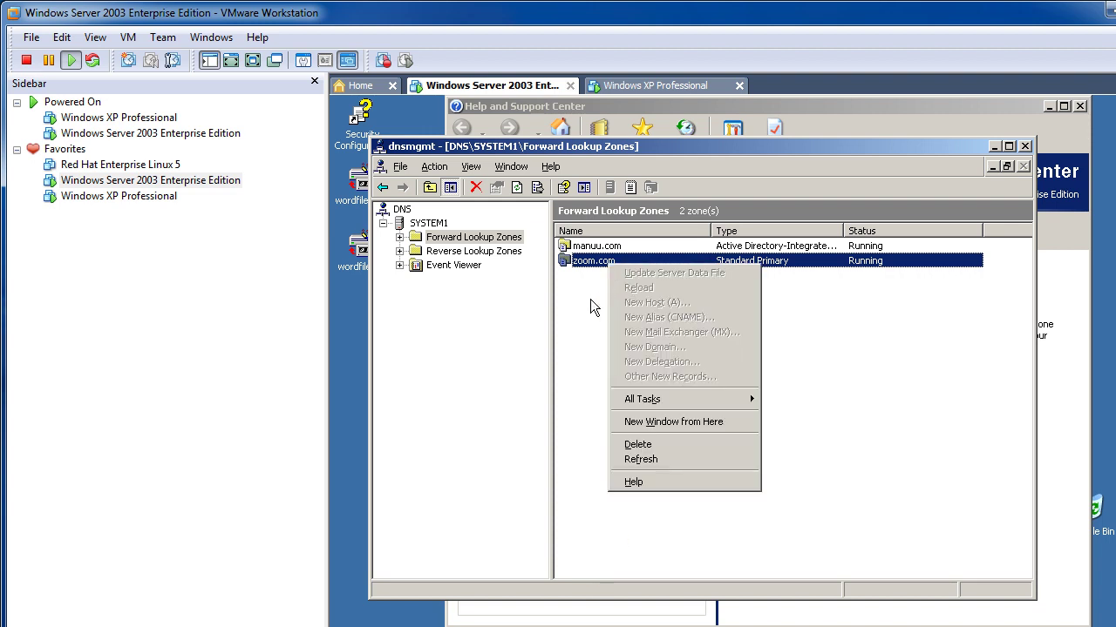
{"action": "left_click", "coordinate": [598, 295]}
{"action": "double_click", "coordinate": [581, 260]}
{"action": "left_click", "coordinate": [382, 186]}
Add a new host (A) record named sys1 with IP address 192.168.1.1 to the zoom.com zone.
{"action": "right_click", "coordinate": [632, 263]}
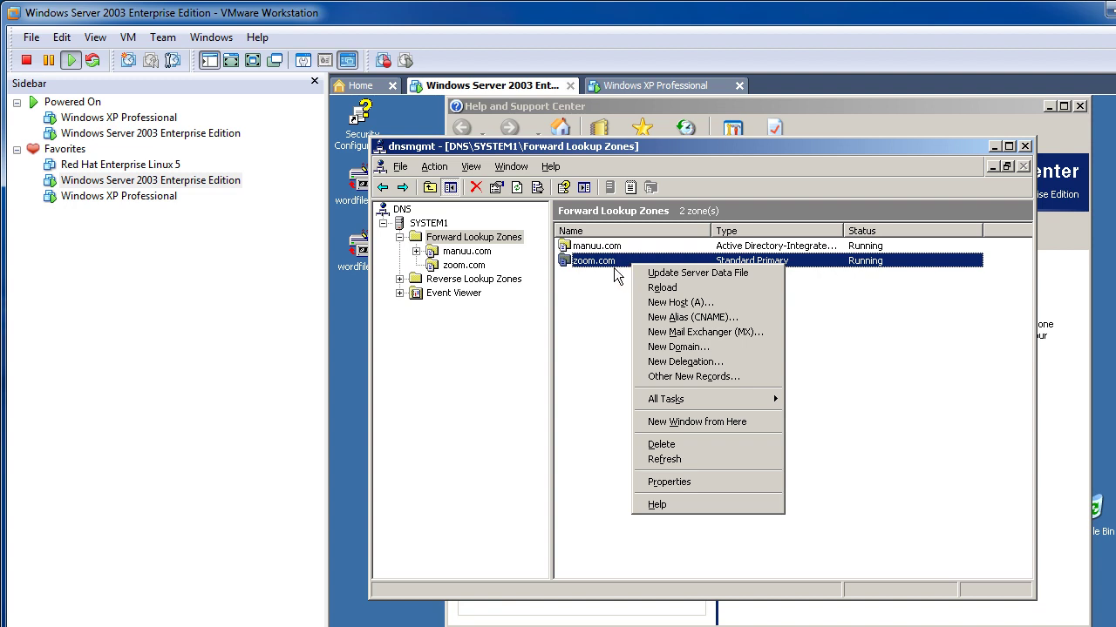
{"action": "left_click", "coordinate": [682, 305]}
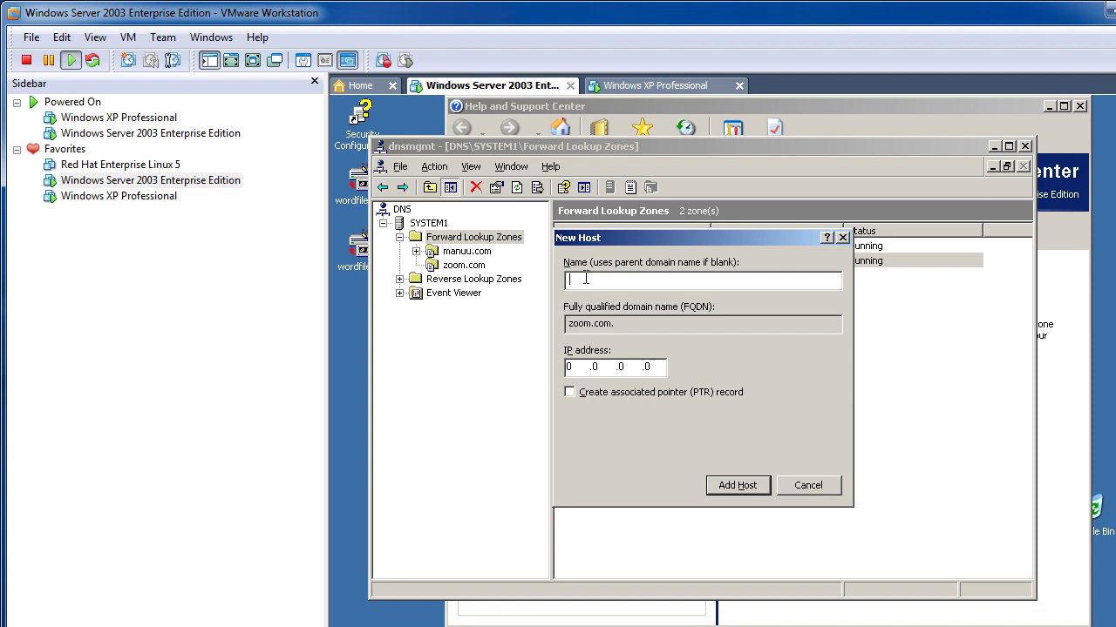
{"action": "type", "text": "sys1"}
{"action": "left_click", "coordinate": [567, 366]}
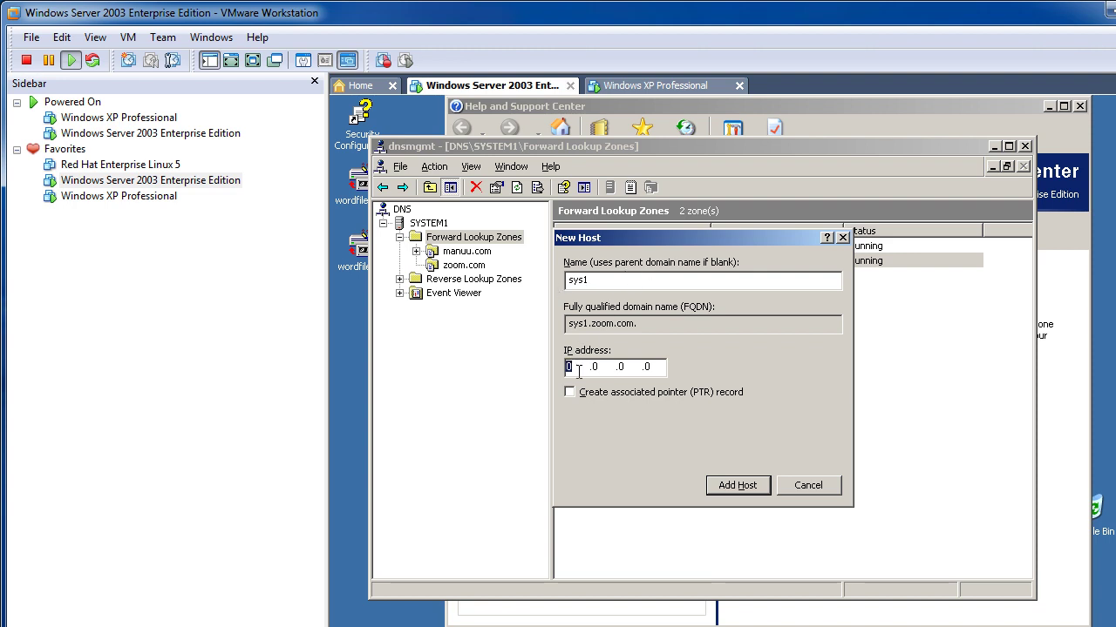
{"action": "type", "text": "192 .168 .1"}
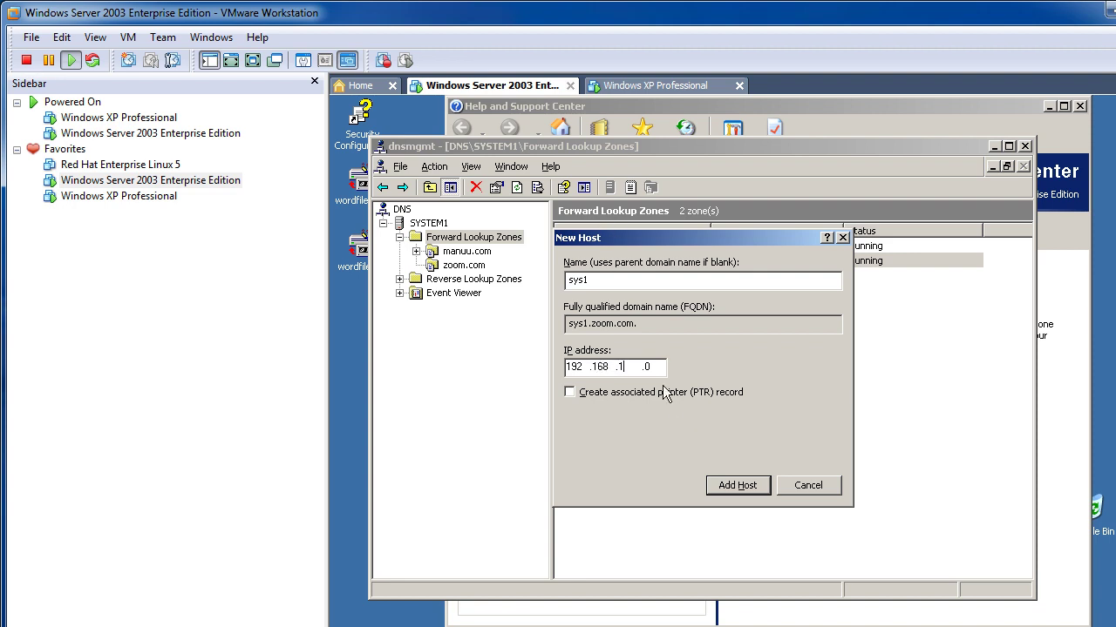
{"action": "left_click", "coordinate": [640, 367]}
{"action": "type", "text": "1"}
{"action": "left_click", "coordinate": [742, 490]}
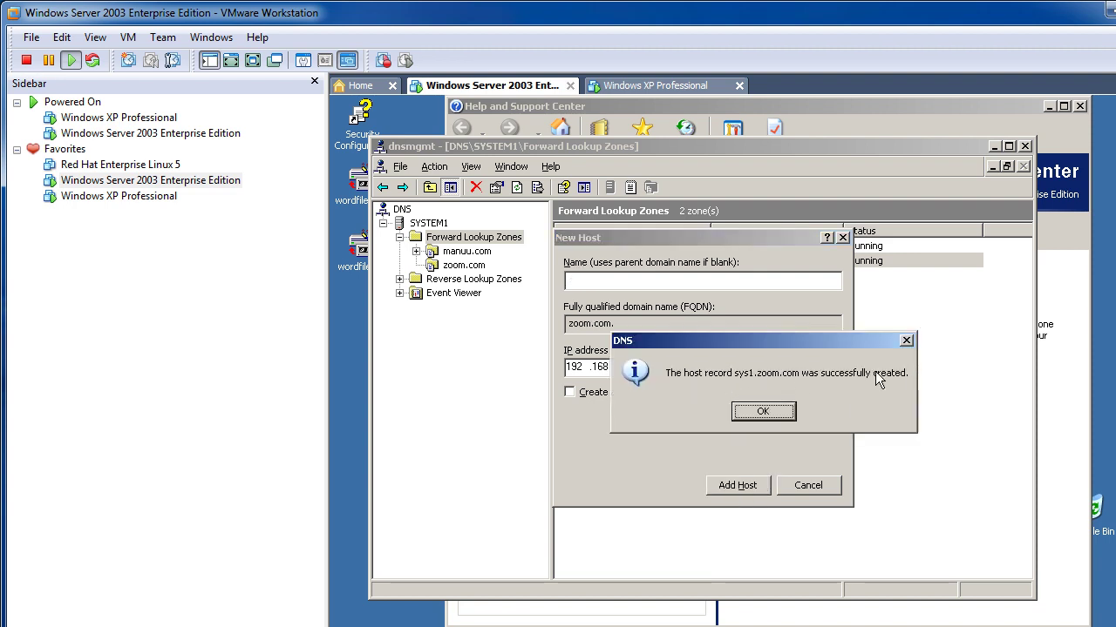
{"action": "left_click", "coordinate": [777, 408]}
{"action": "left_click", "coordinate": [795, 486]}
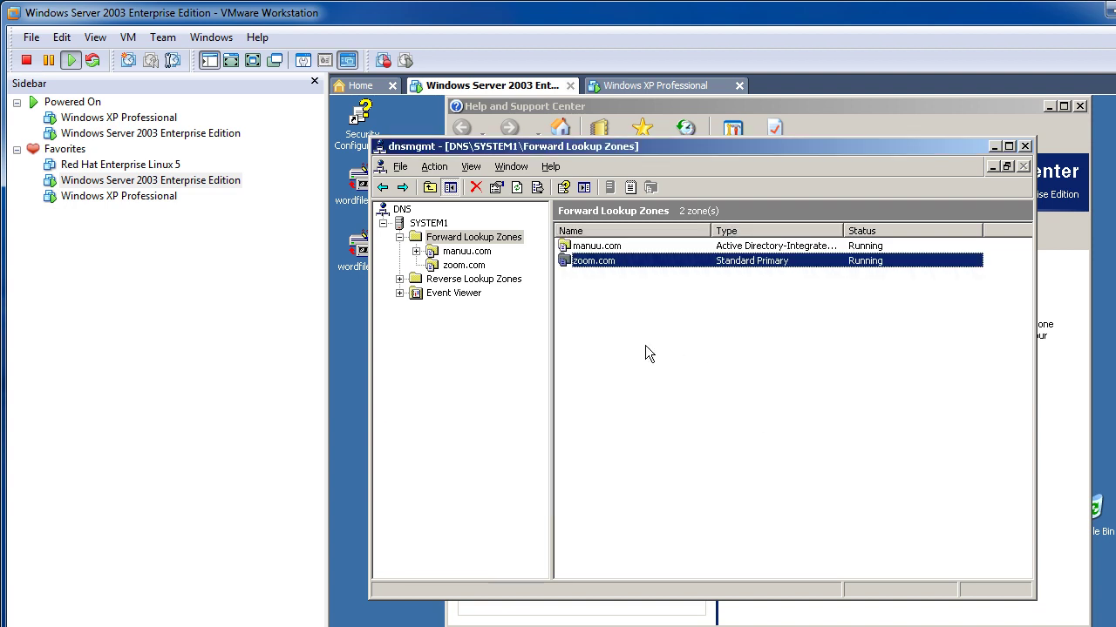
Examine the properties of the sys1 host record in zoom.com and close them without changes.
{"action": "double_click", "coordinate": [615, 262]}
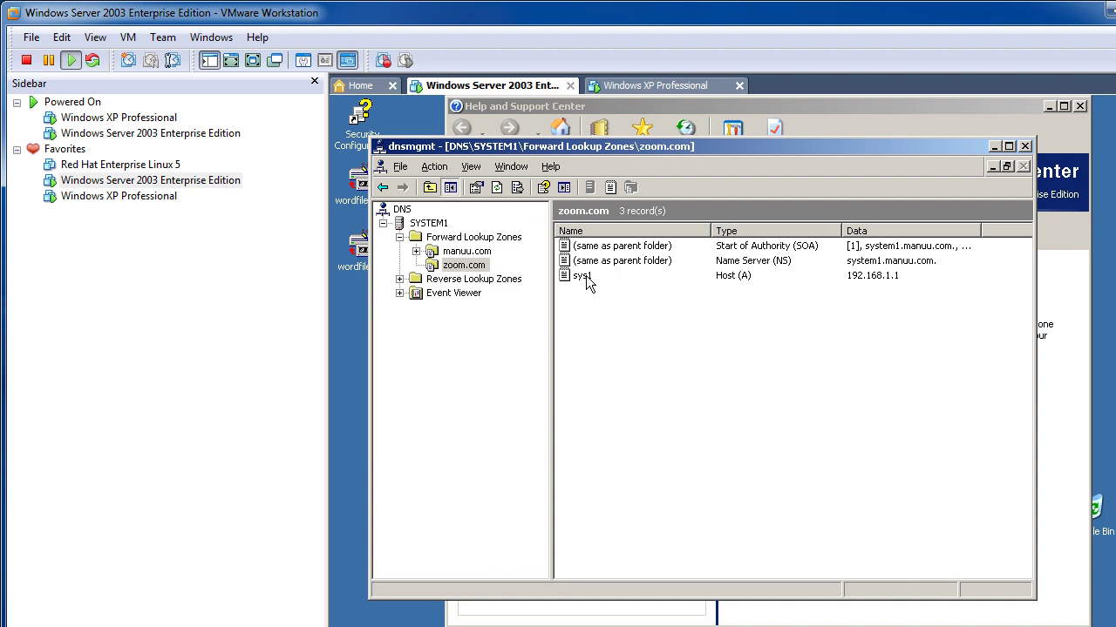
{"action": "double_click", "coordinate": [583, 277]}
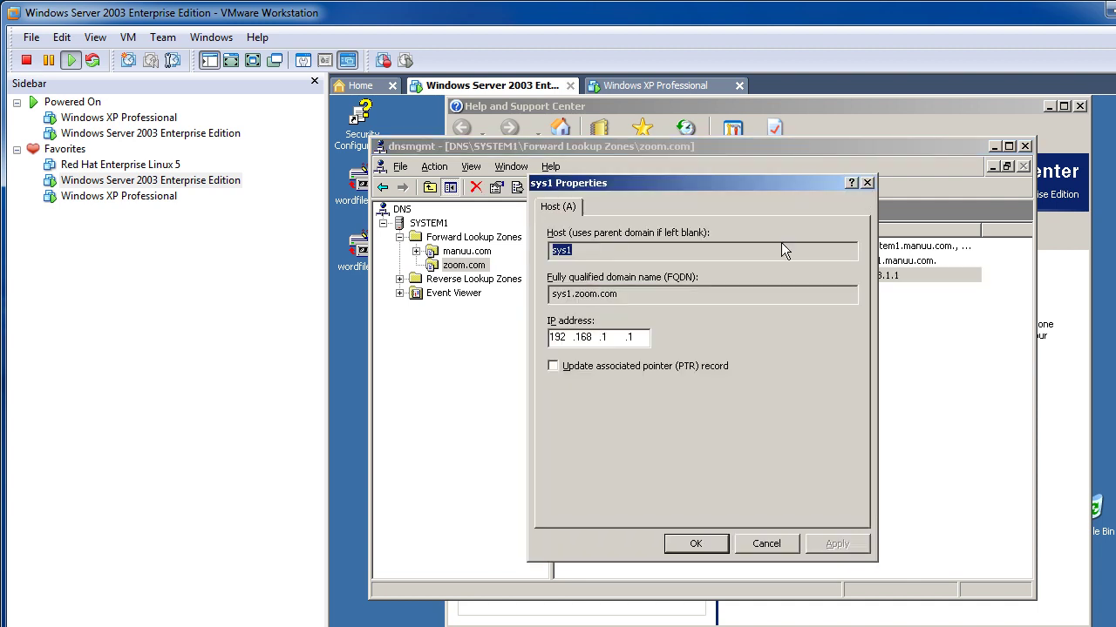
{"action": "left_click", "coordinate": [867, 184]}
{"action": "left_click", "coordinate": [780, 289]}
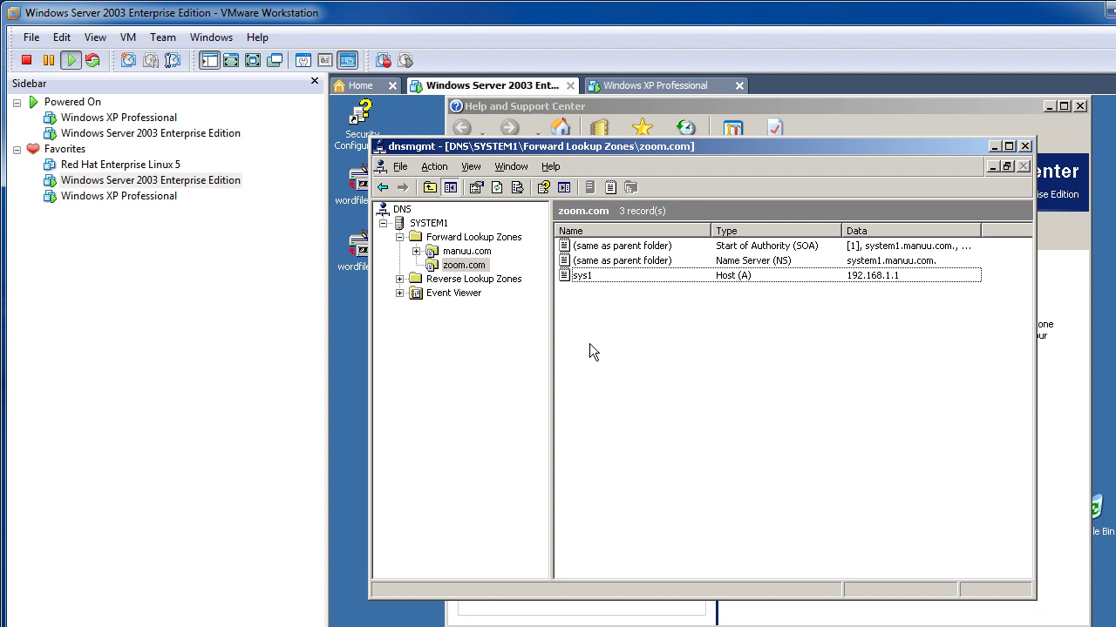
Close the DNS console and the Help and Support Center, and reopen the DNS console from the server's Administrative Tools.
{"action": "left_click", "coordinate": [1024, 145]}
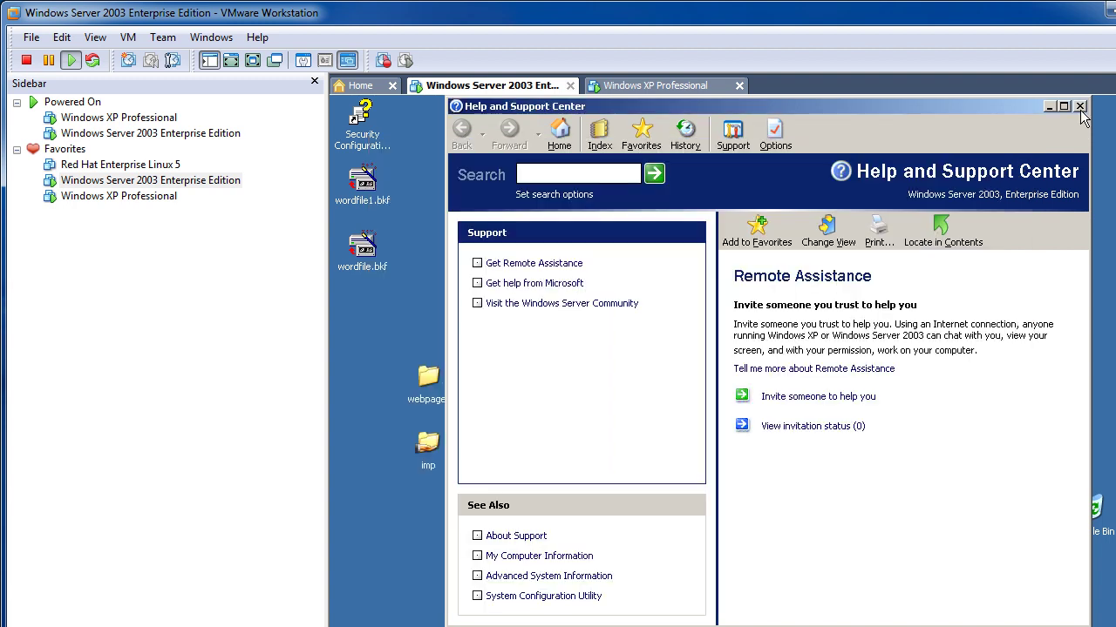
{"action": "left_click", "coordinate": [1079, 106]}
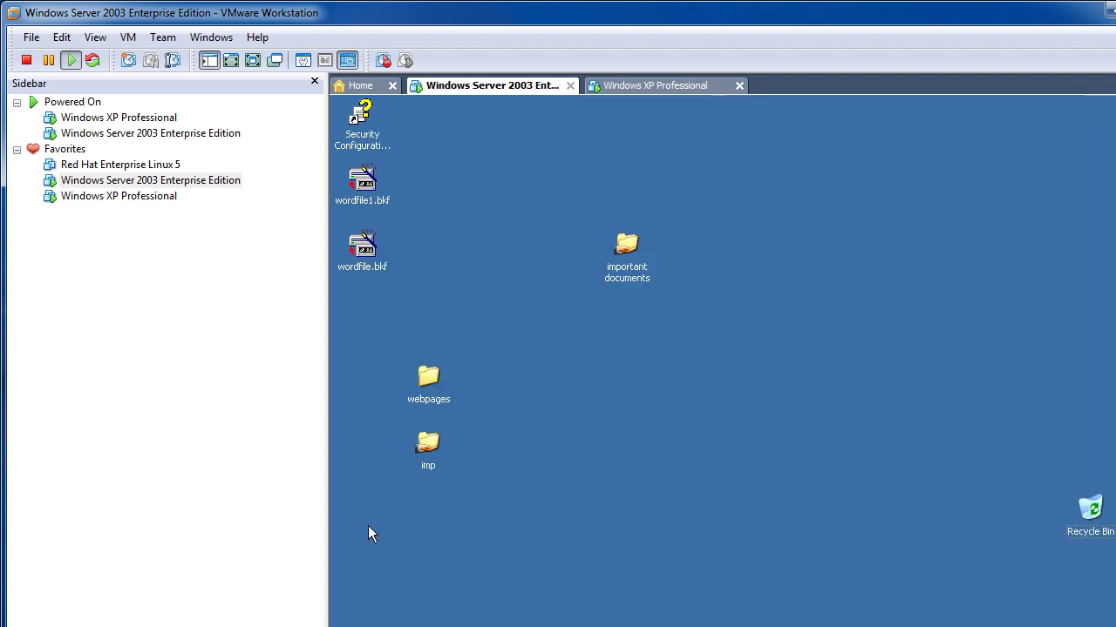
{"action": "left_click", "coordinate": [358, 624]}
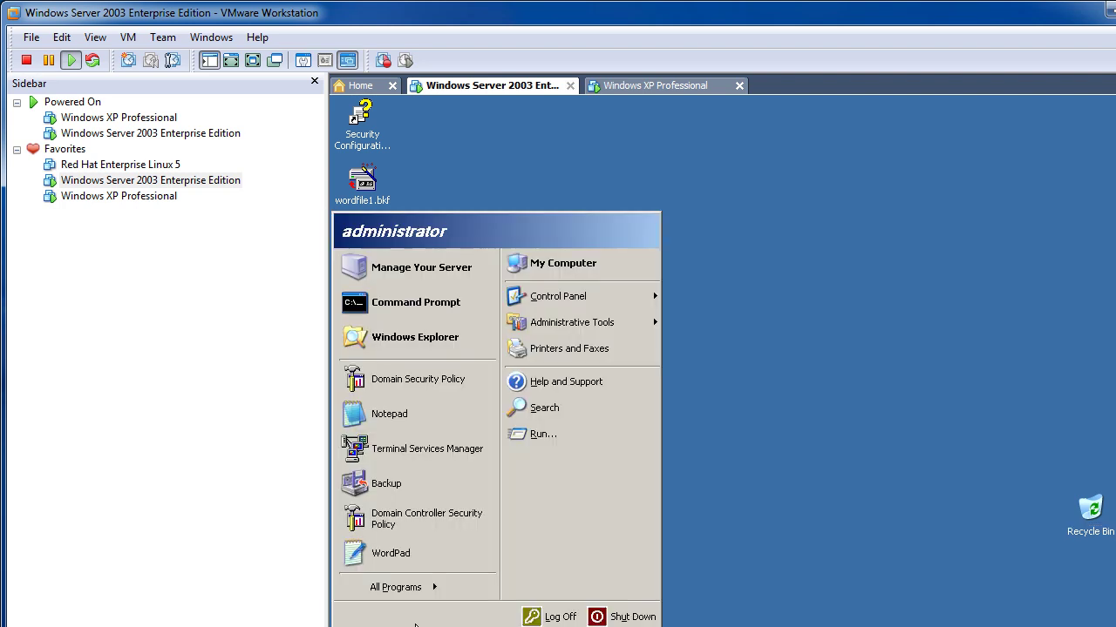
{"action": "left_click", "coordinate": [424, 589]}
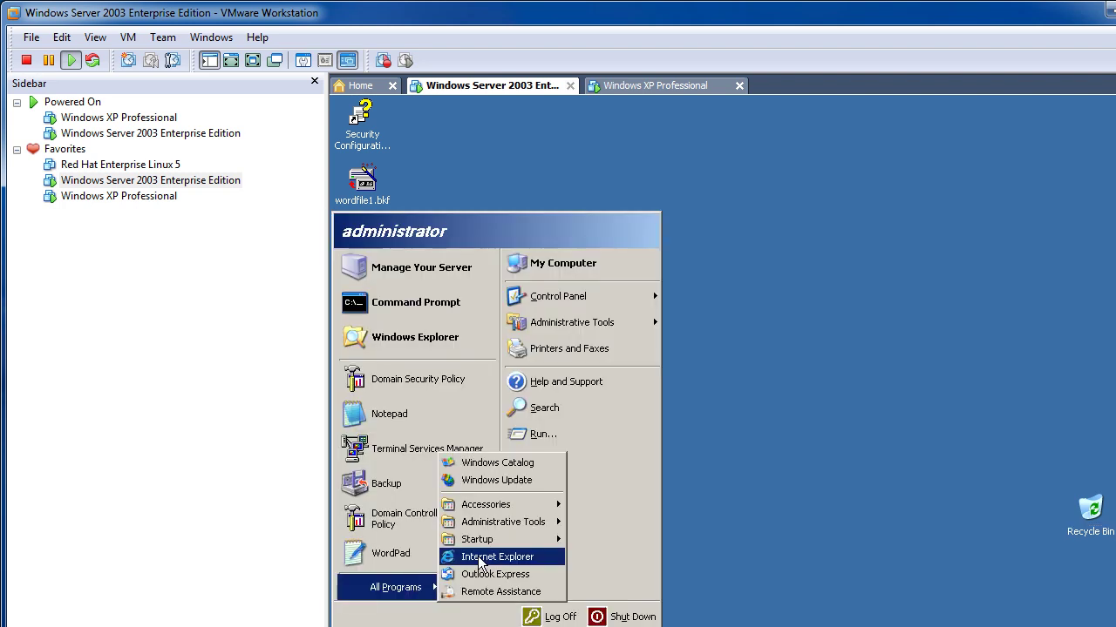
{"action": "mouse_move", "coordinate": [499, 523]}
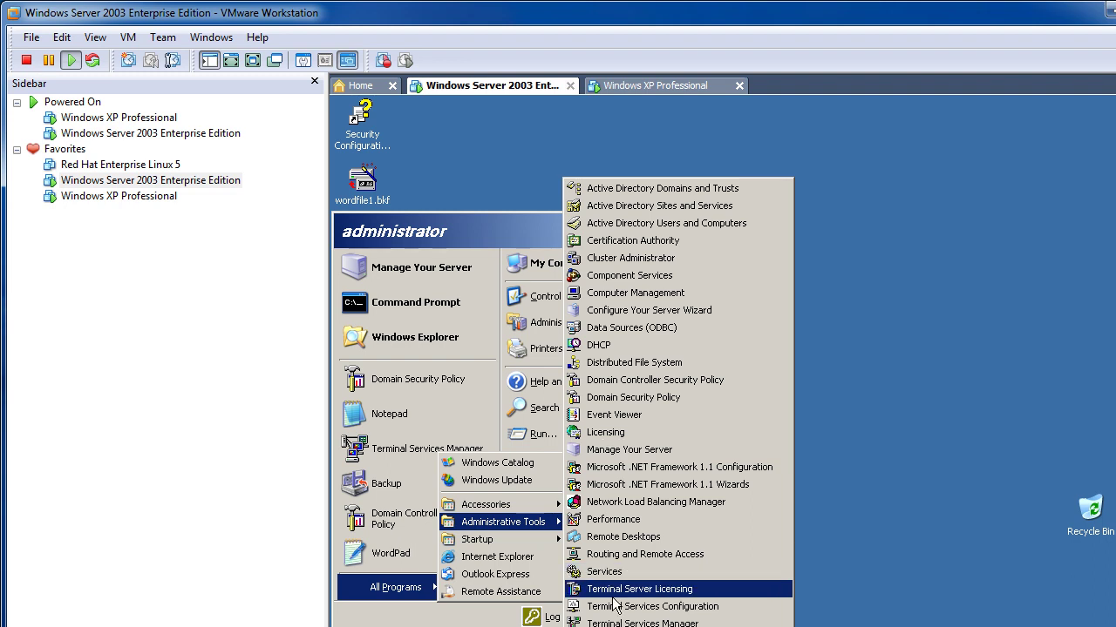
{"action": "left_click", "coordinate": [623, 626]}
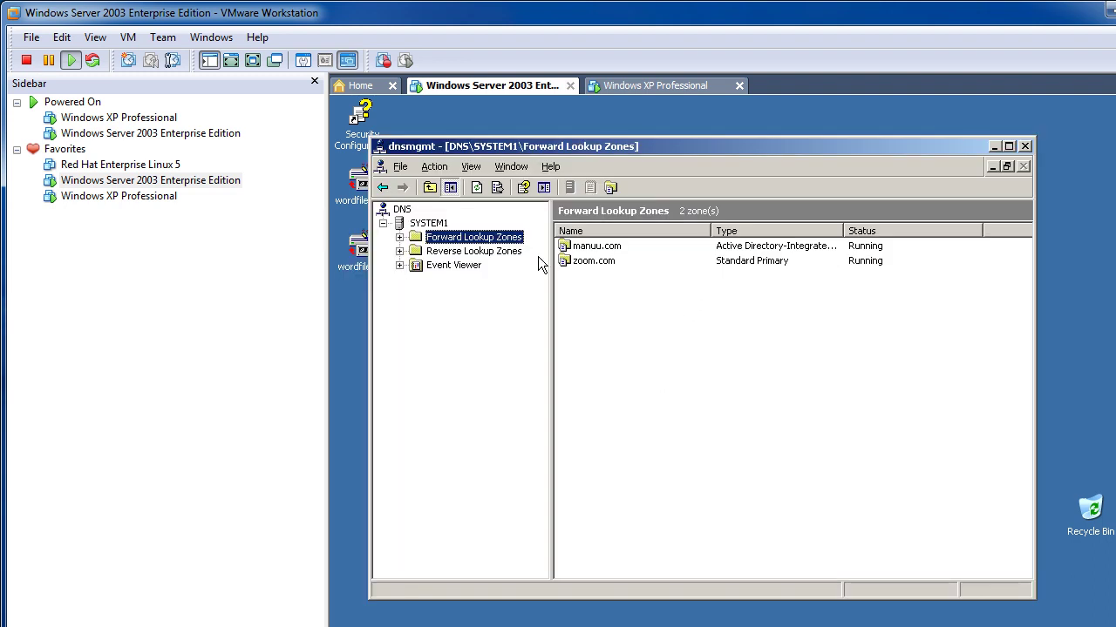
Load the zoom.com zone in the reopened console by viewing its records, and go back to Forward Lookup Zones.
{"action": "left_click", "coordinate": [584, 263]}
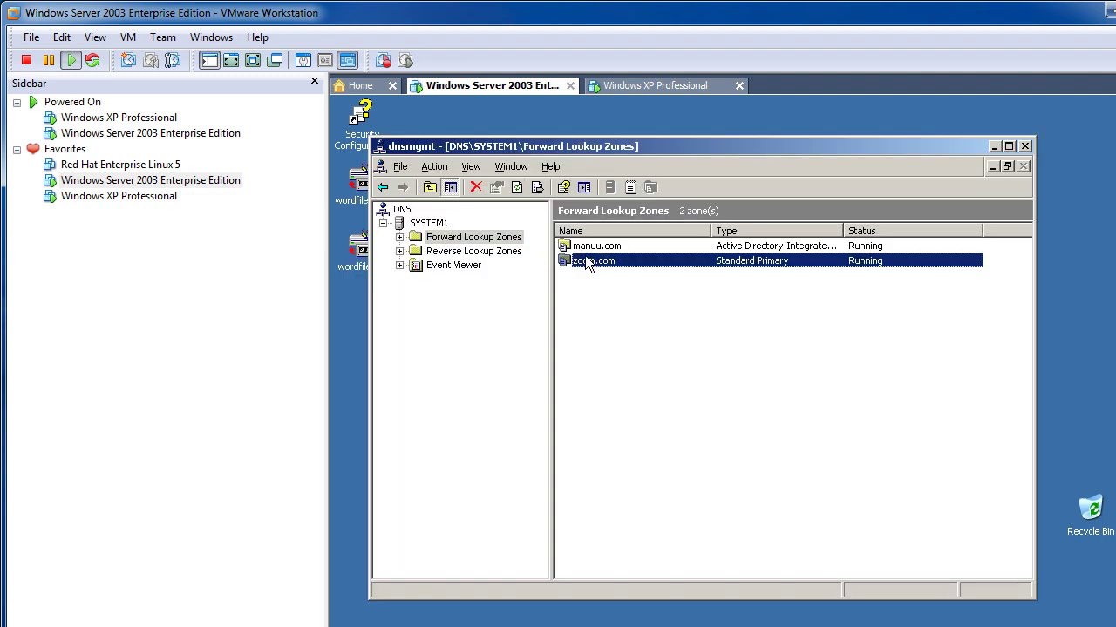
{"action": "right_click", "coordinate": [587, 264]}
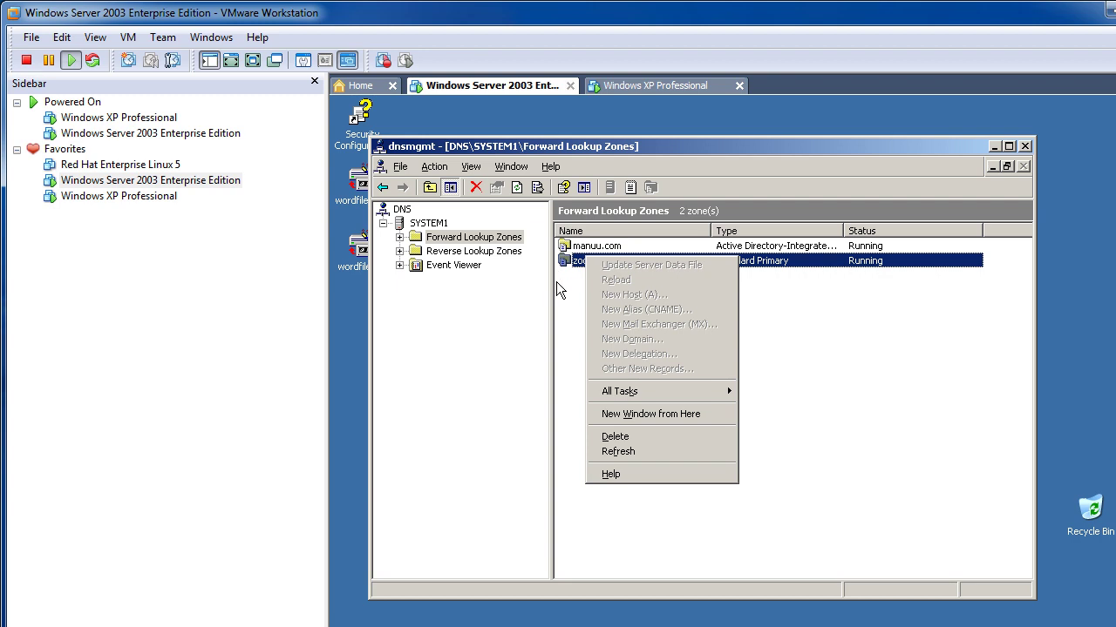
{"action": "left_click", "coordinate": [574, 263]}
{"action": "left_click", "coordinate": [575, 261]}
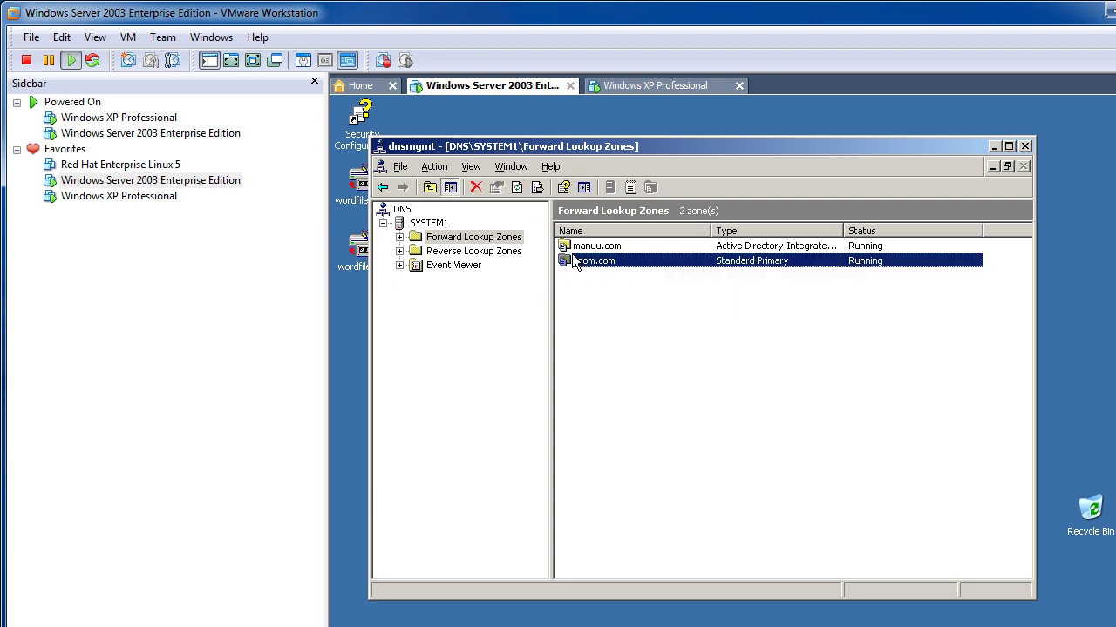
{"action": "right_click", "coordinate": [574, 254]}
{"action": "left_click", "coordinate": [564, 277]}
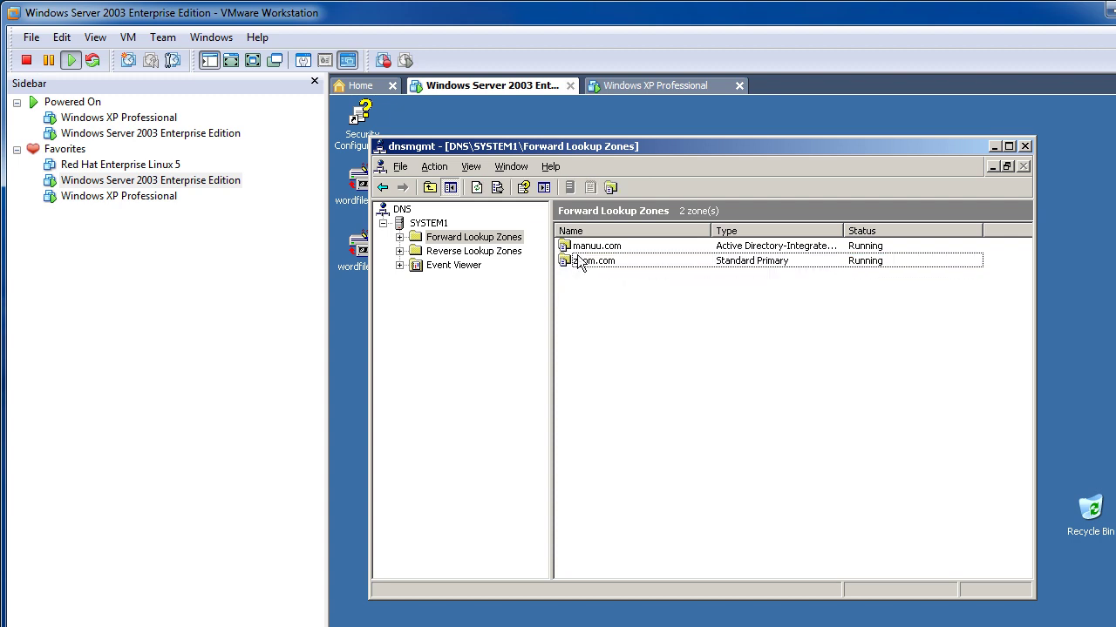
{"action": "double_click", "coordinate": [571, 261]}
{"action": "left_click_drag", "start_coordinate": [370, 185], "coordinate": [373, 185]}
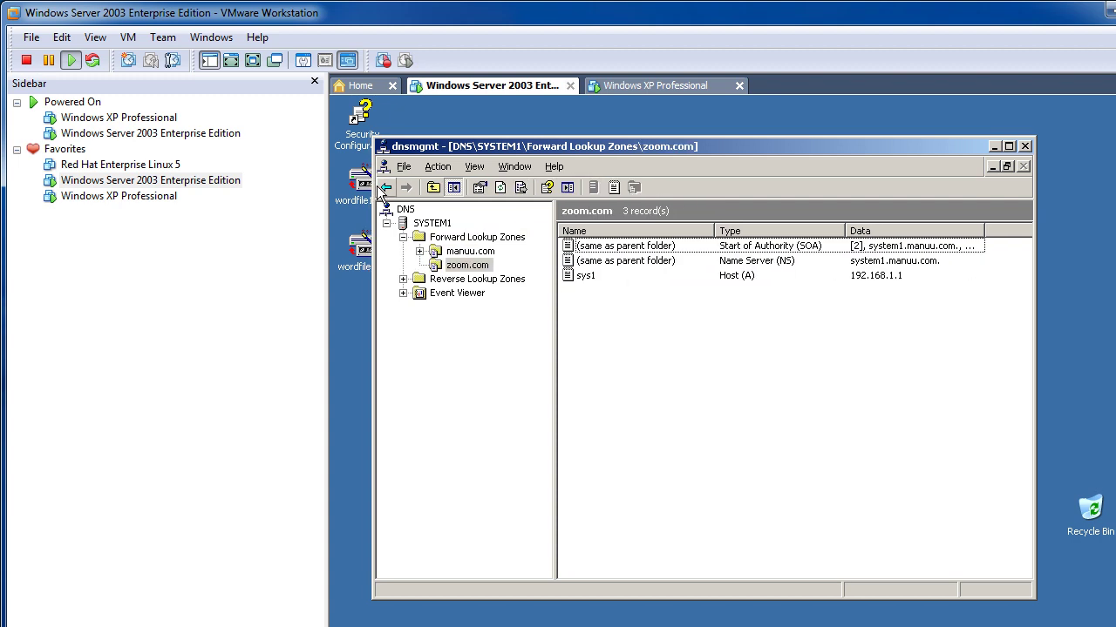
{"action": "left_click", "coordinate": [476, 237]}
Add an alias (CNAME) record www to zoom.com, browse to sys1.zoom.com as its target host, and view the zone's records.
{"action": "right_click", "coordinate": [571, 262]}
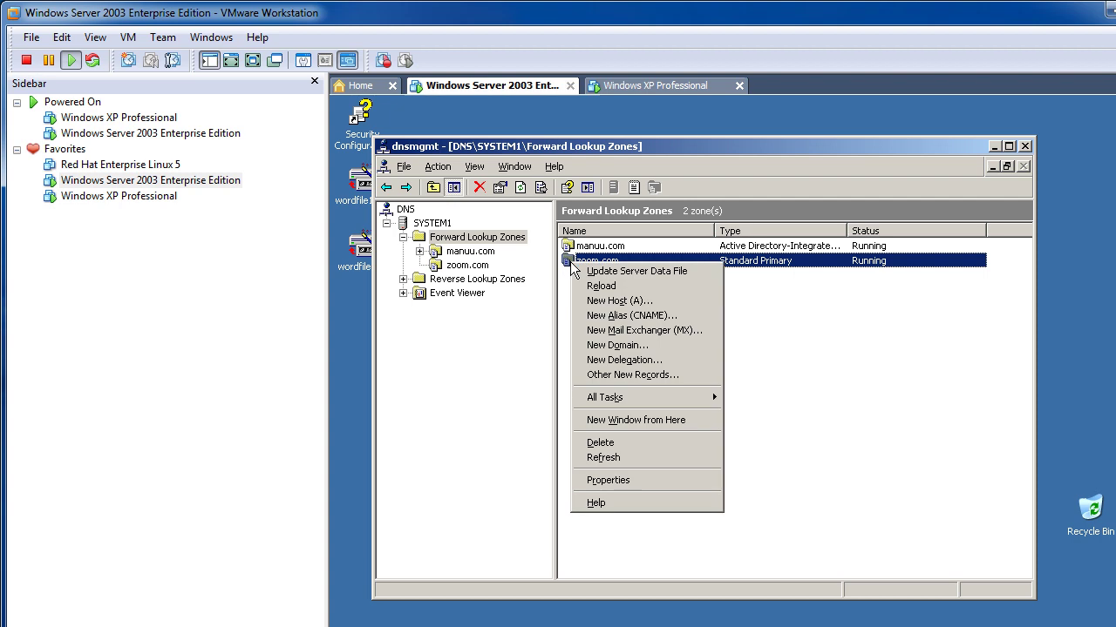
{"action": "left_click", "coordinate": [600, 317]}
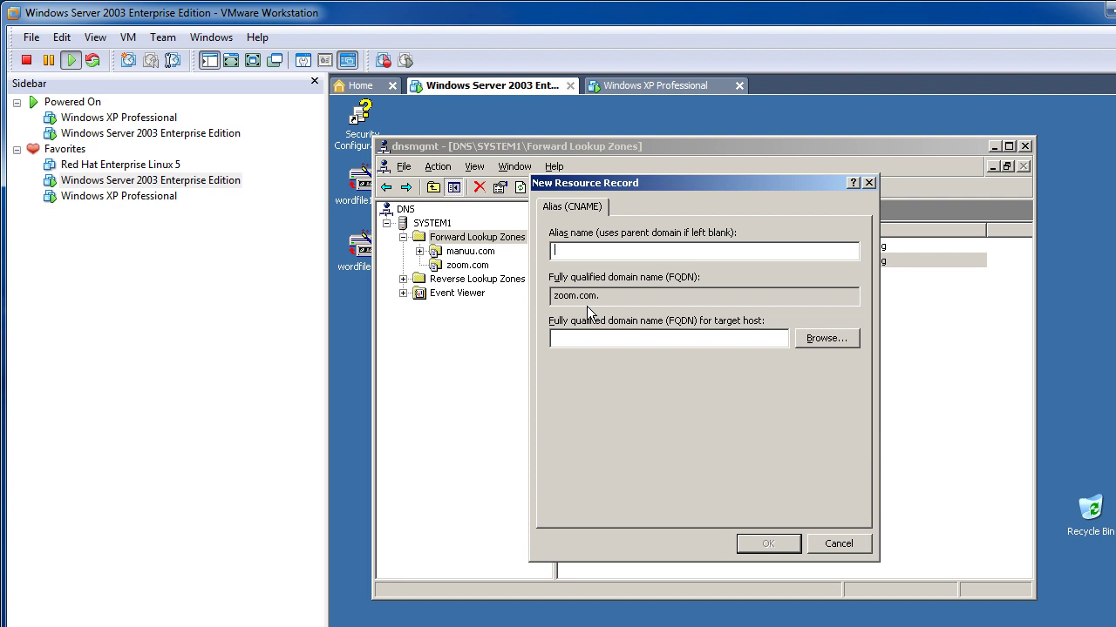
{"action": "type", "text": "www"}
{"action": "left_click", "coordinate": [819, 339]}
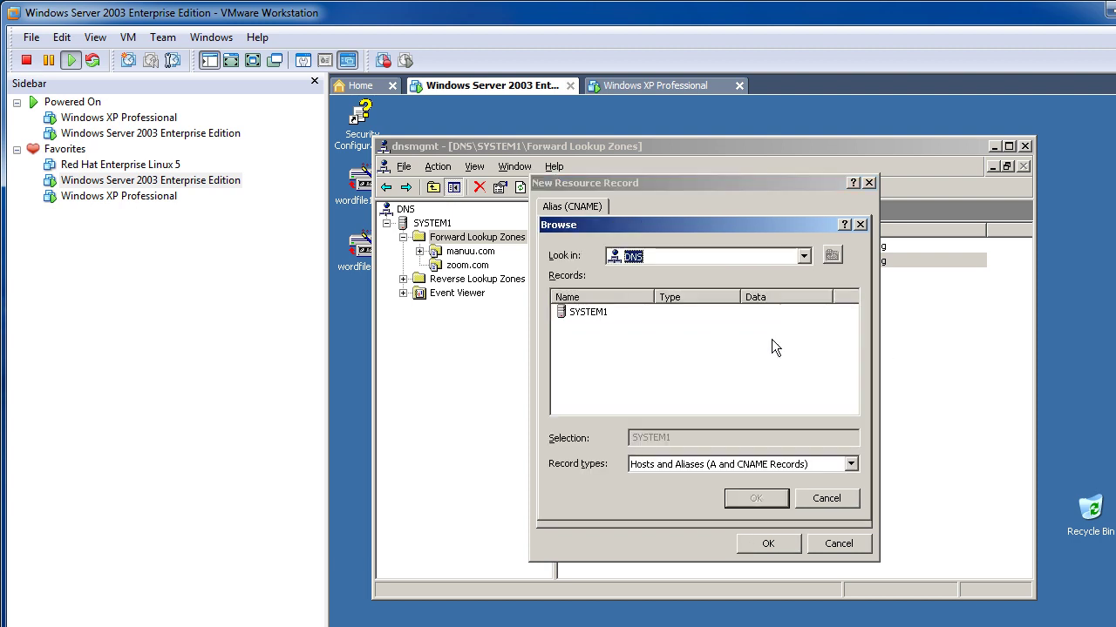
{"action": "double_click", "coordinate": [601, 314]}
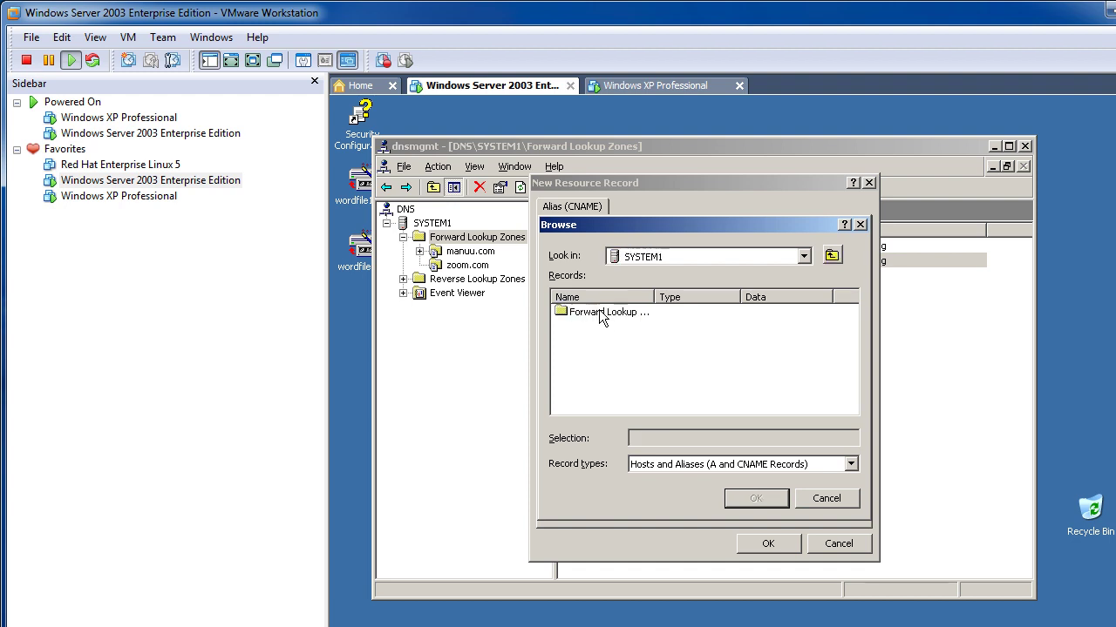
{"action": "double_click", "coordinate": [602, 313]}
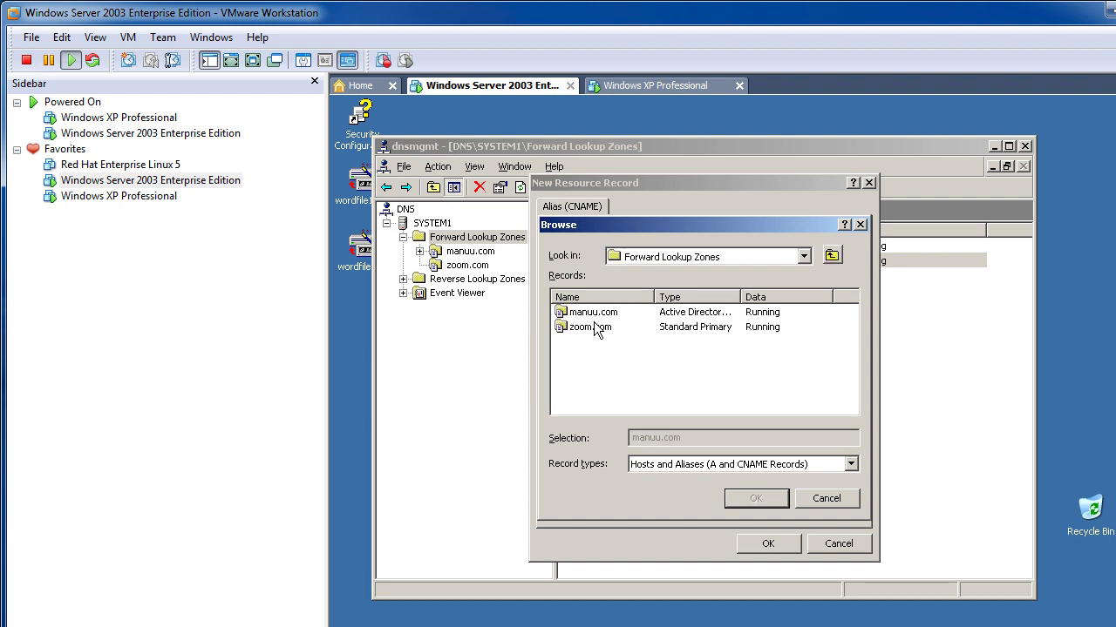
{"action": "double_click", "coordinate": [593, 323]}
{"action": "left_click", "coordinate": [579, 312]}
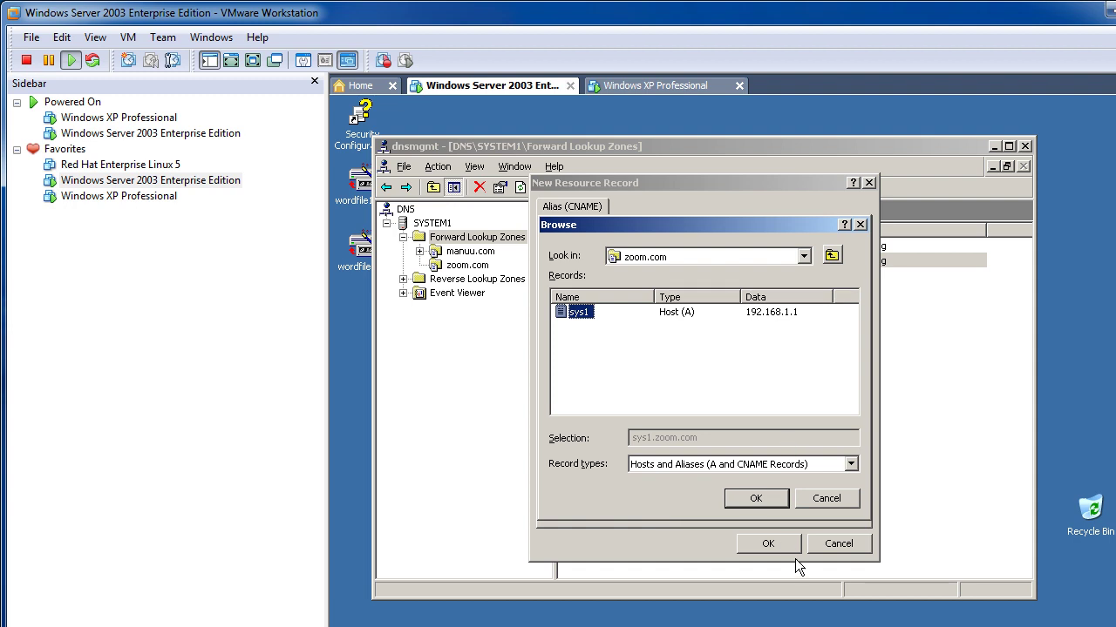
{"action": "left_click", "coordinate": [771, 501]}
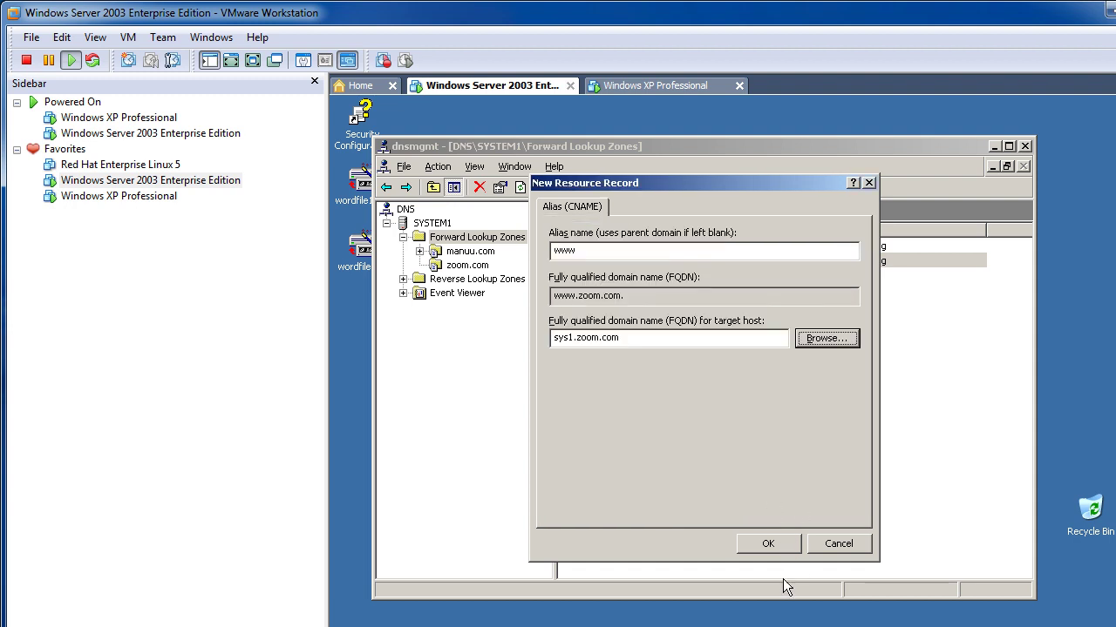
{"action": "left_click", "coordinate": [768, 544]}
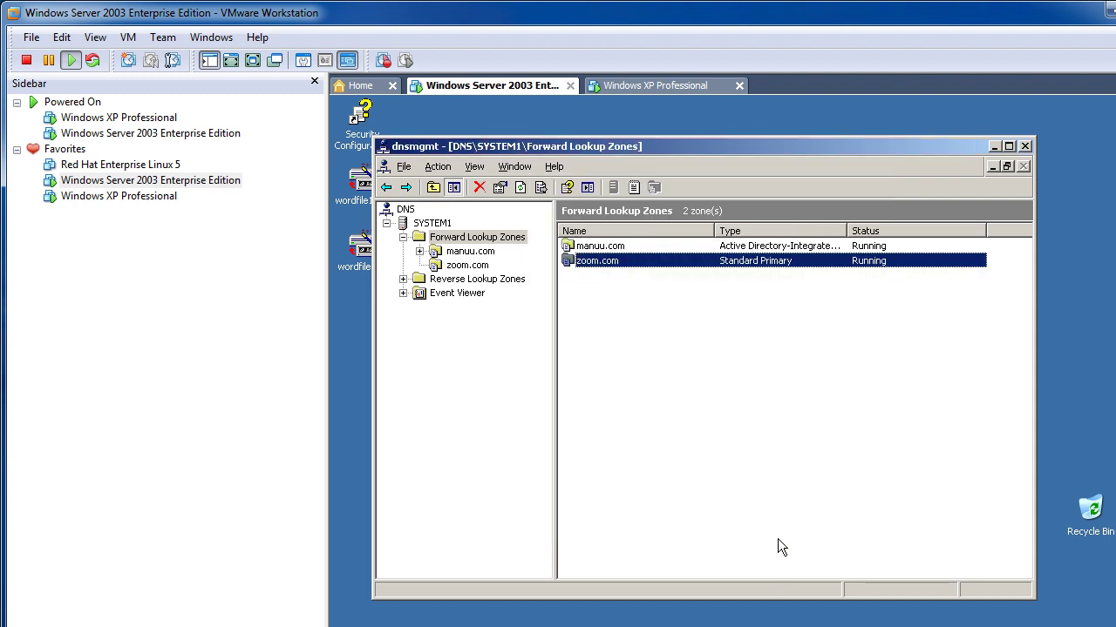
{"action": "left_click", "coordinate": [751, 433]}
{"action": "double_click", "coordinate": [649, 264]}
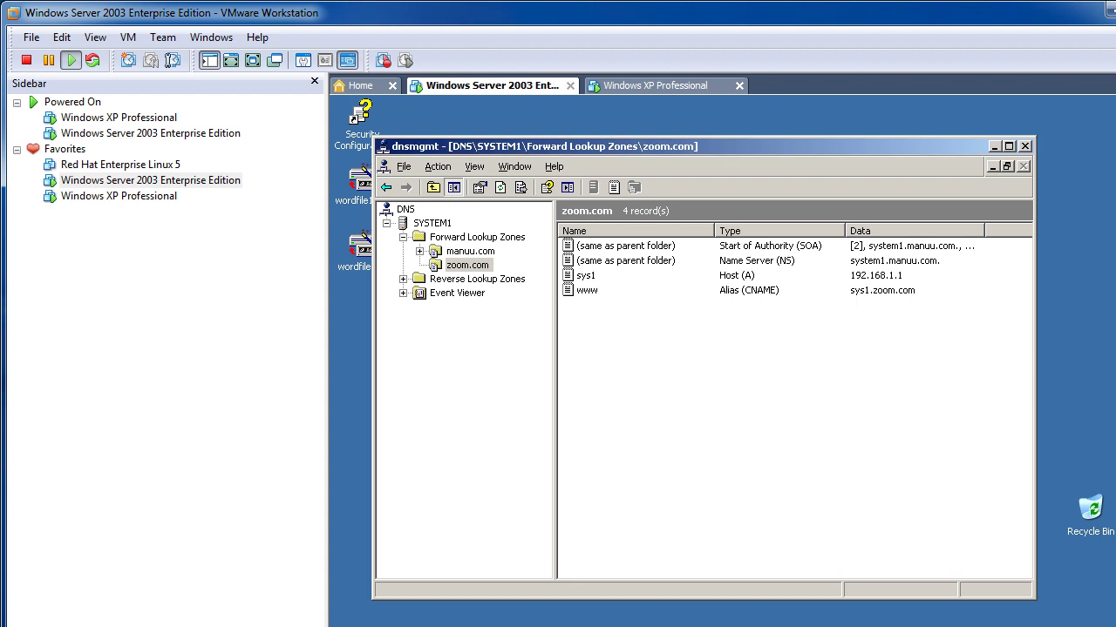
{"action": "left_click", "coordinate": [353, 624]}
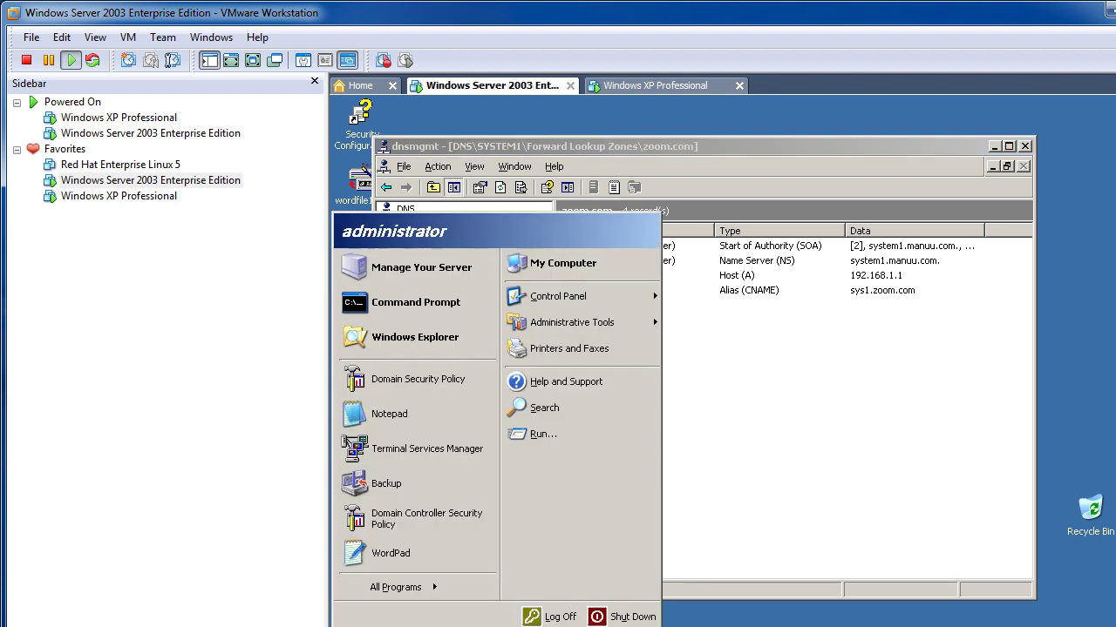
{"action": "left_click", "coordinate": [432, 307]}
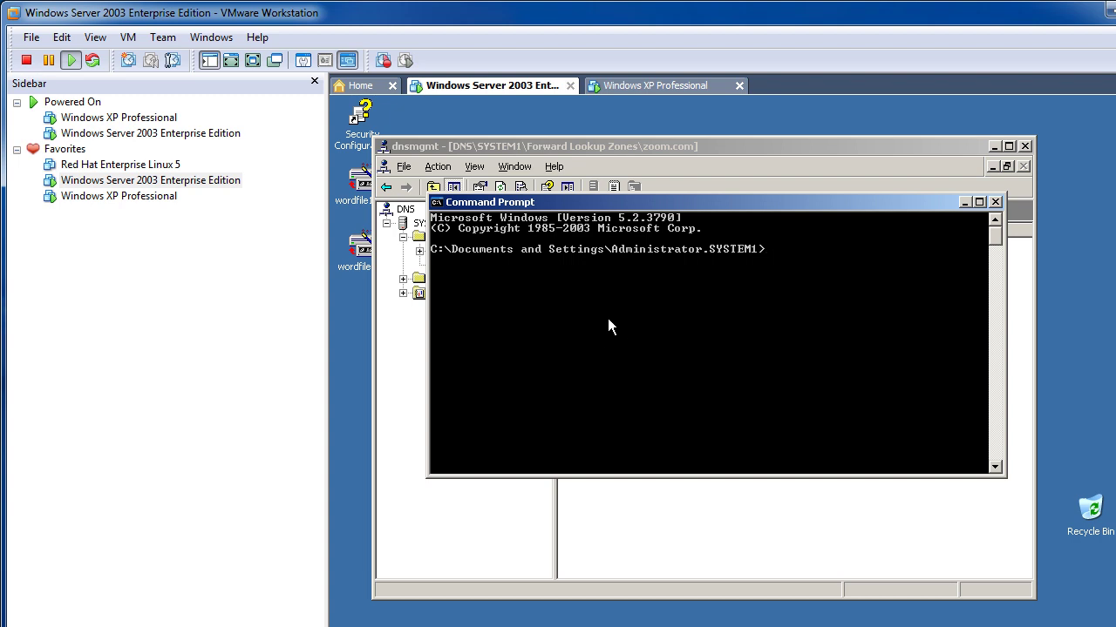
{"action": "type", "text": "ping www.zoom.com"}
{"action": "key", "text": "Return"}
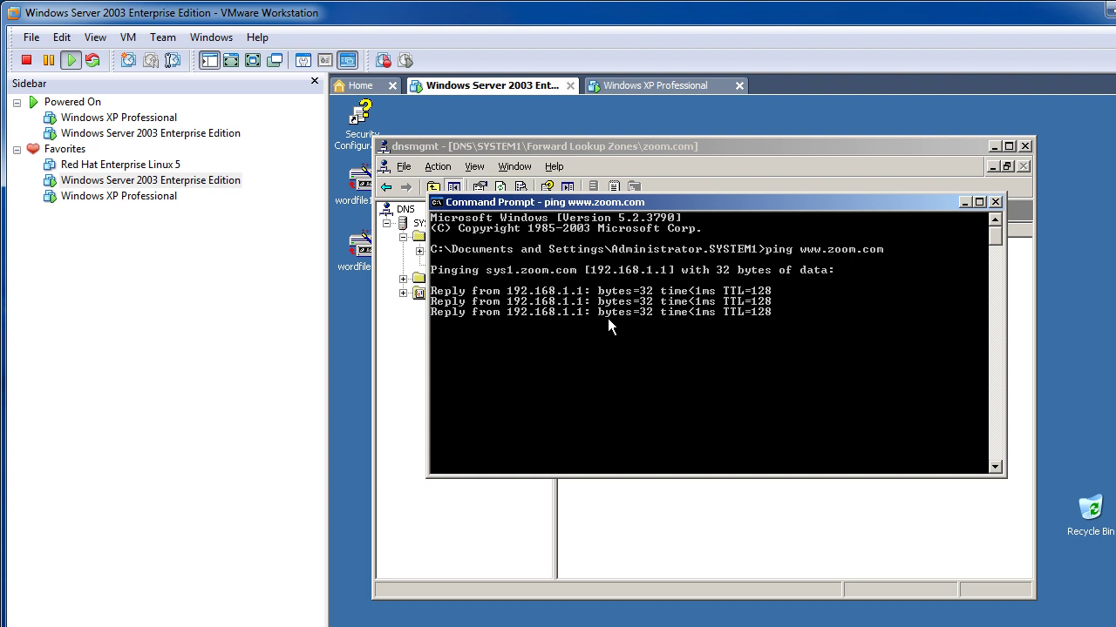
Ping the host record sys1.zoom.com from the server's Command Prompt.
{"action": "key", "text": "Up"}
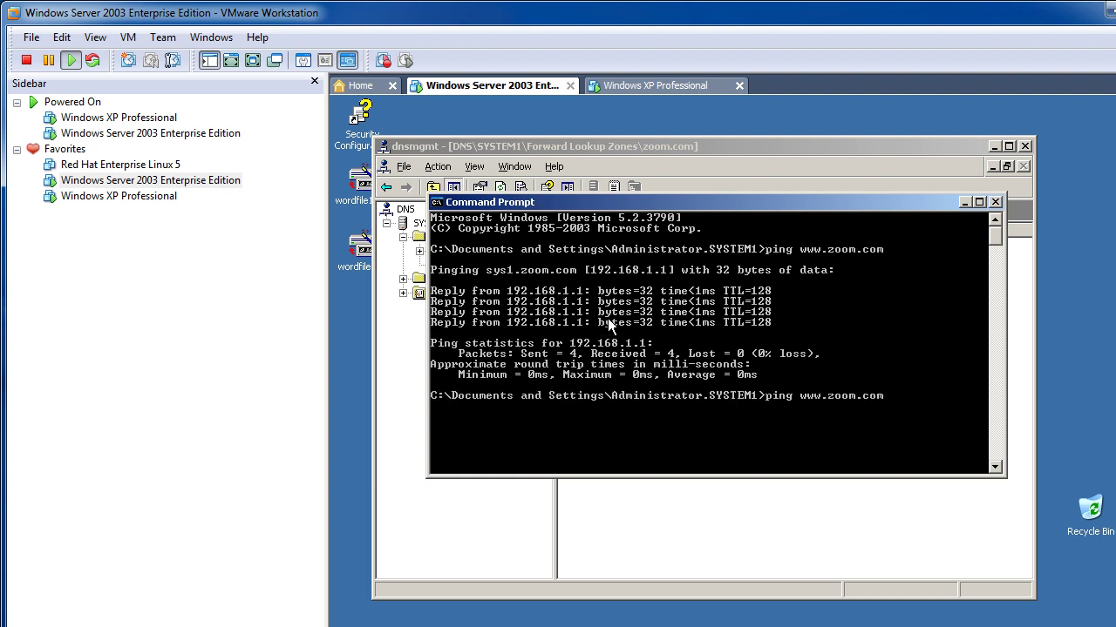
{"action": "key", "text": "Right"}
{"action": "key", "text": "Right"}
{"action": "key", "text": "BackSpace"}
{"action": "key", "text": "BackSpace"}
{"action": "key", "text": "BackSpace"}
{"action": "type", "text": "sys1"}
{"action": "key", "text": "Return"}
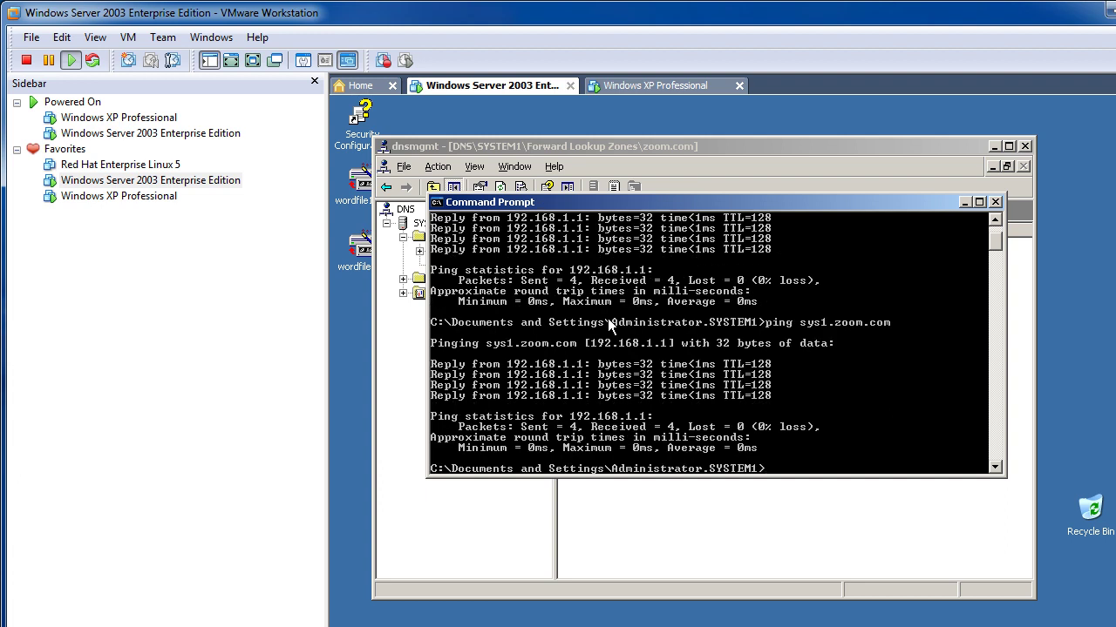
Ping sys1.zoom.com again, and ping the short host name sys1 without the domain suffix.
{"action": "key", "text": "Up"}
{"action": "key", "text": "Up"}
{"action": "key", "text": "Up"}
{"action": "key", "text": "Return"}
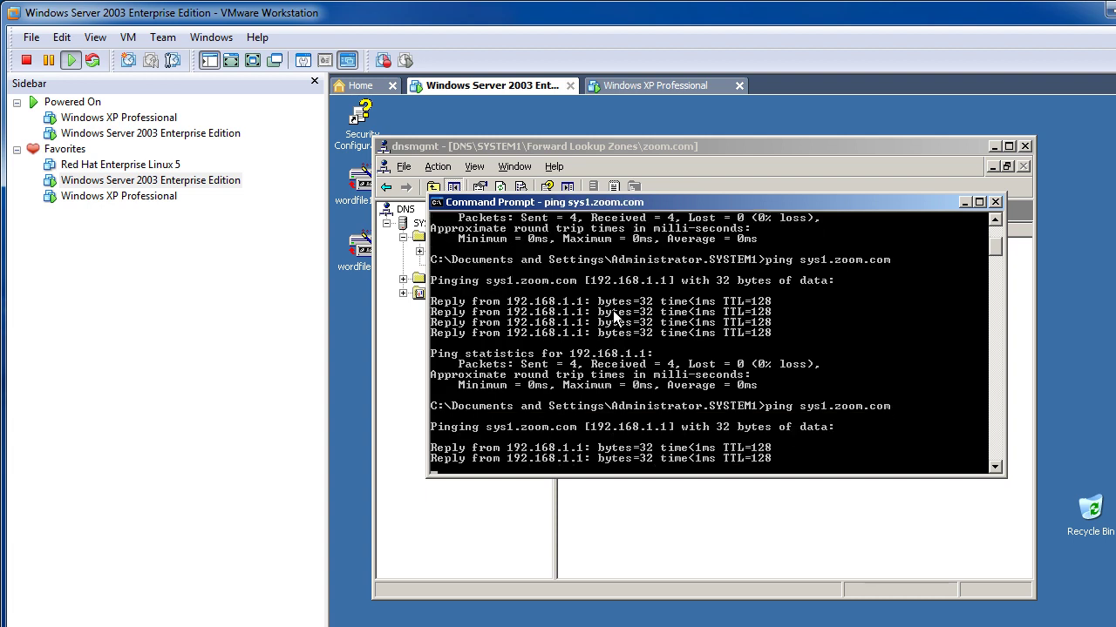
{"action": "key", "text": "Up"}
{"action": "key", "text": "BackSpace"}
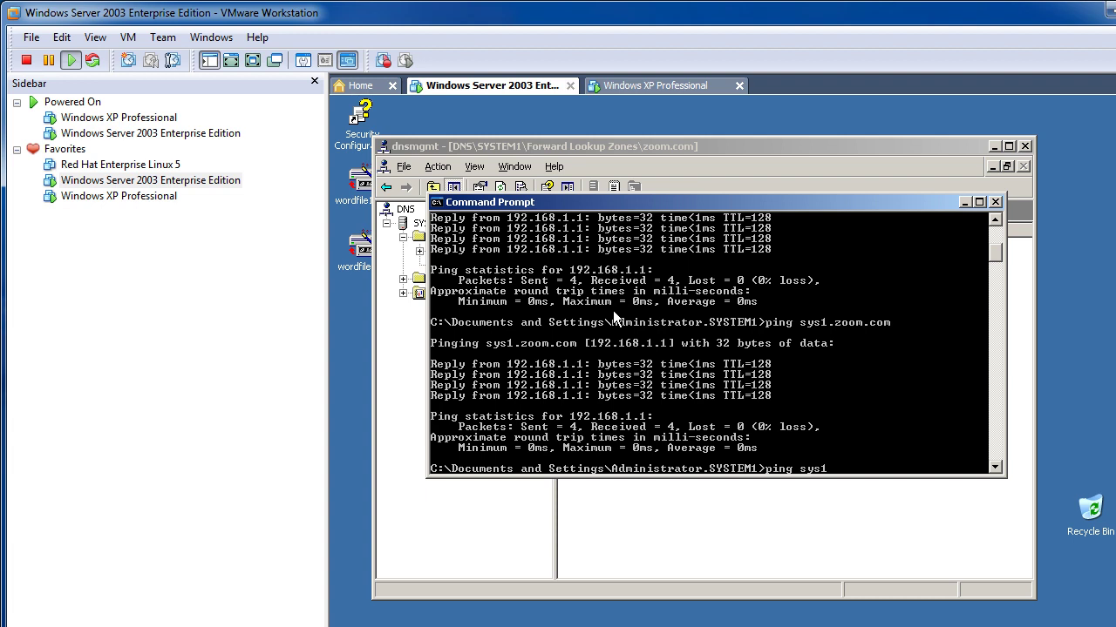
{"action": "key", "text": "Return"}
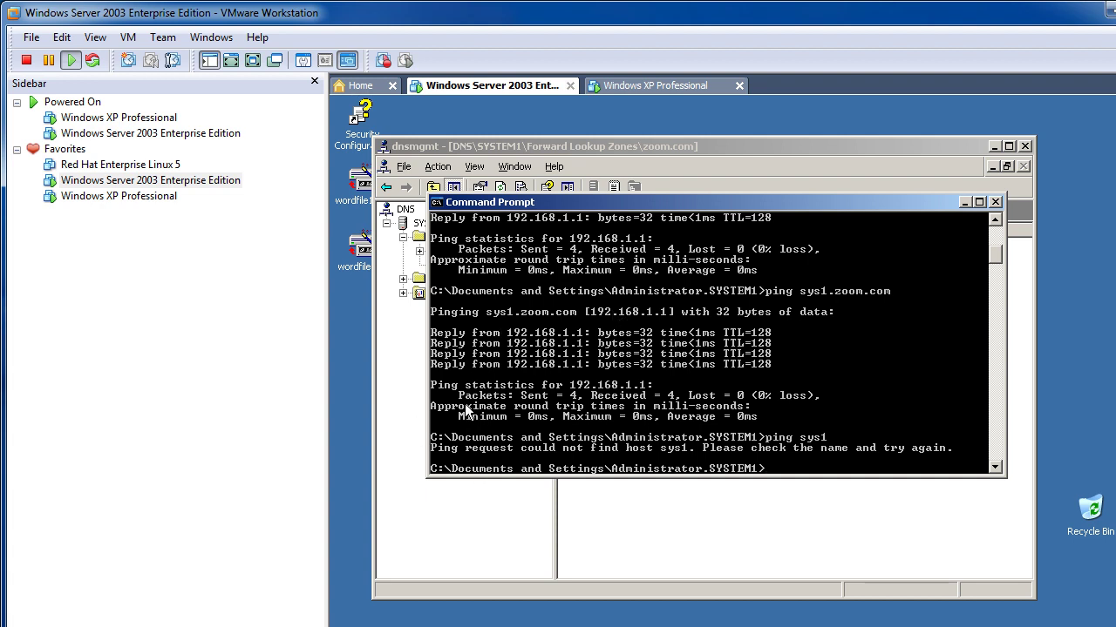
{"action": "scroll", "coordinate": [475, 414], "scroll_direction": "down", "scroll_amount": 1}
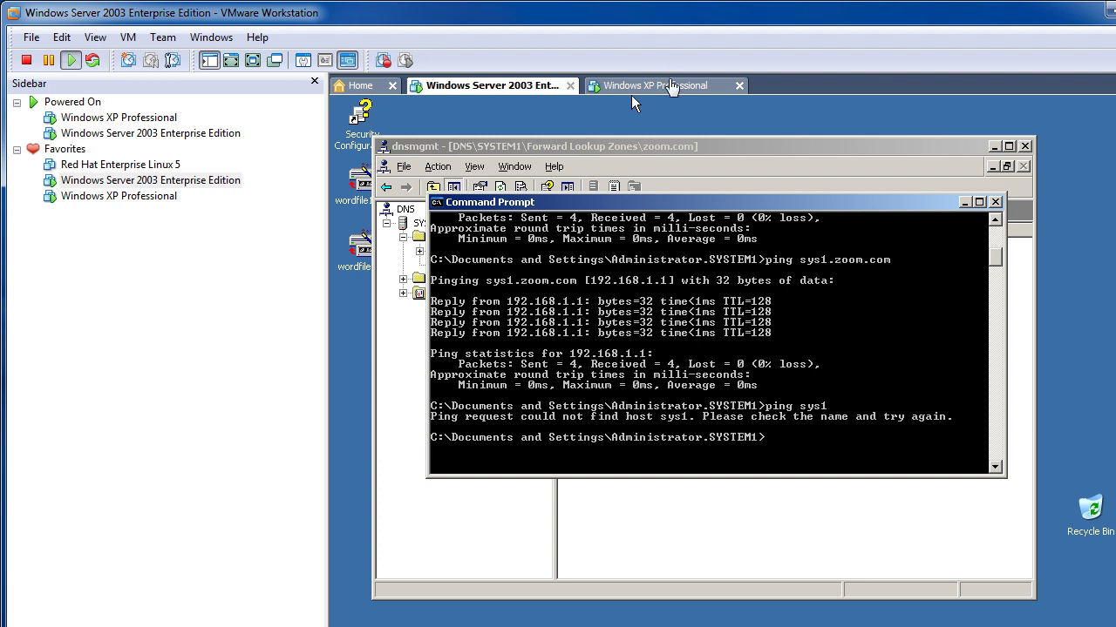
Switch to the Windows XP Professional virtual machine and ping the server at 192.168.1.1 from its Command Prompt.
{"action": "left_click", "coordinate": [671, 86]}
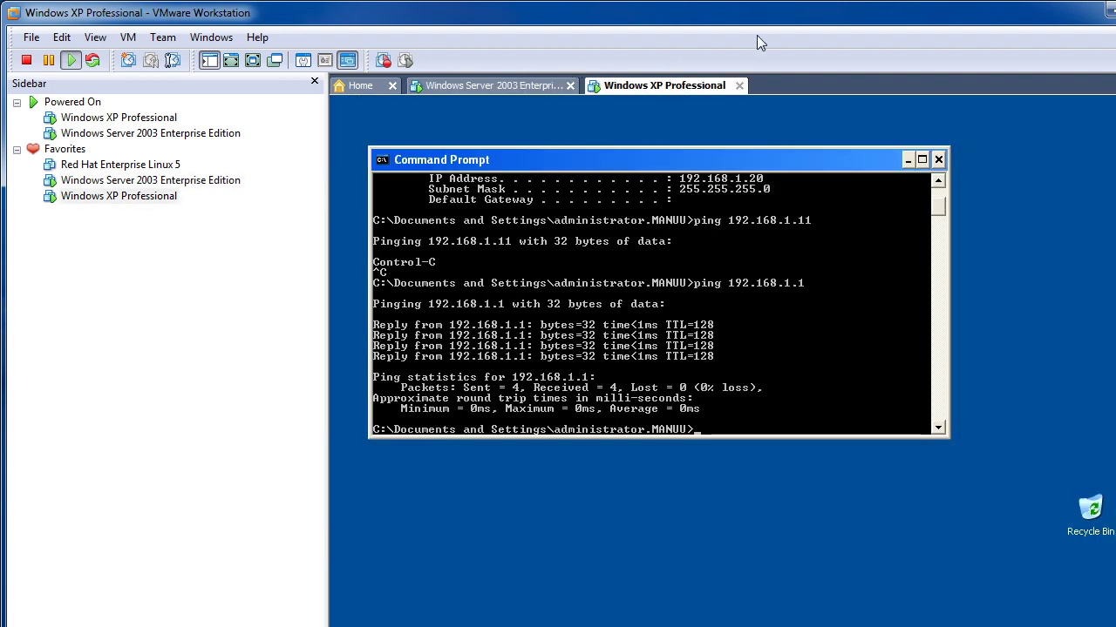
{"action": "type", "text": "ping 192.168.1.1"}
{"action": "key", "text": "Return"}
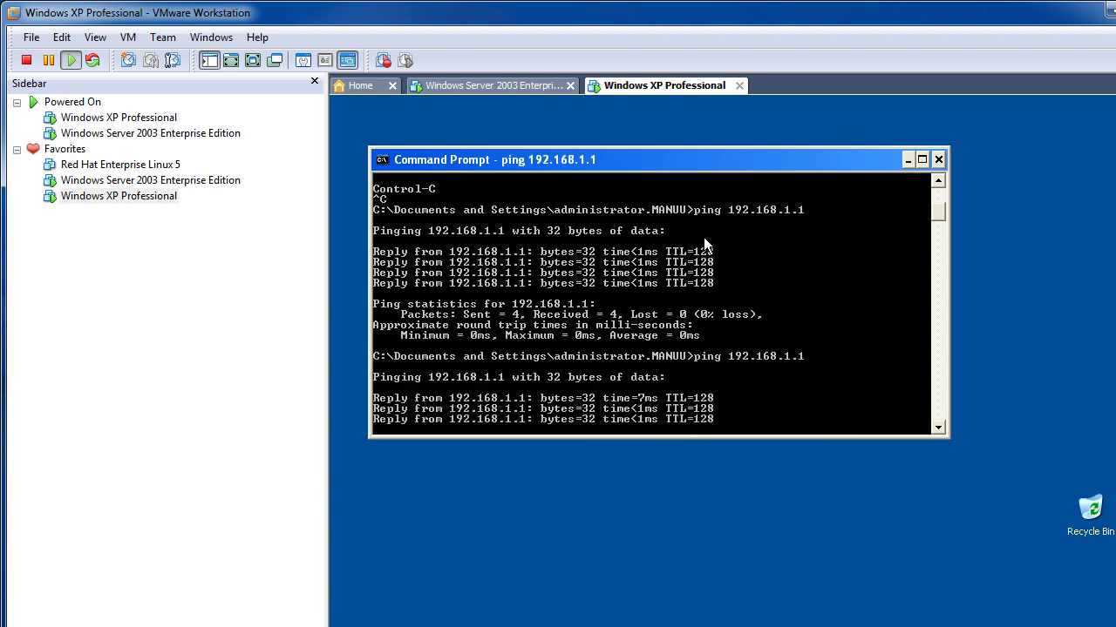
{"action": "key", "text": "Up"}
{"action": "type", "text": "1"}
{"action": "key", "text": "BackSpace"}
{"action": "key", "text": "BackSpace"}
{"action": "key", "text": "BackSpace"}
{"action": "key", "text": "BackSpace"}
{"action": "key", "text": "BackSpace"}
{"action": "key", "text": "BackSpace"}
{"action": "key", "text": "BackSpace"}
{"action": "key", "text": "BackSpace"}
{"action": "type", "text": "www.zoo"}
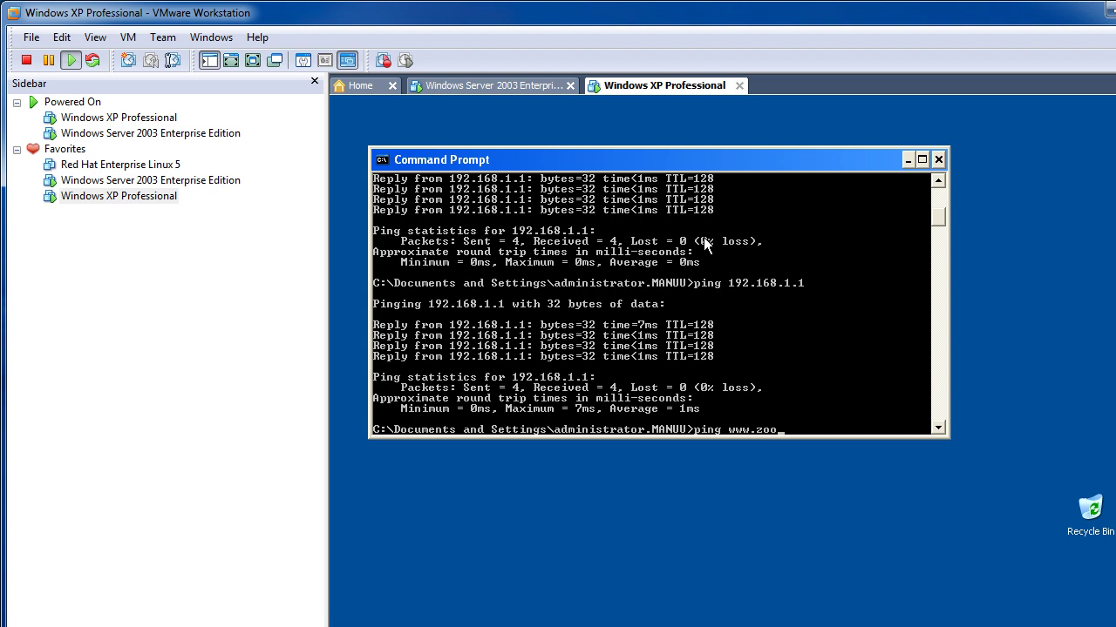
{"action": "type", "text": "m.com"}
{"action": "key", "text": "Return"}
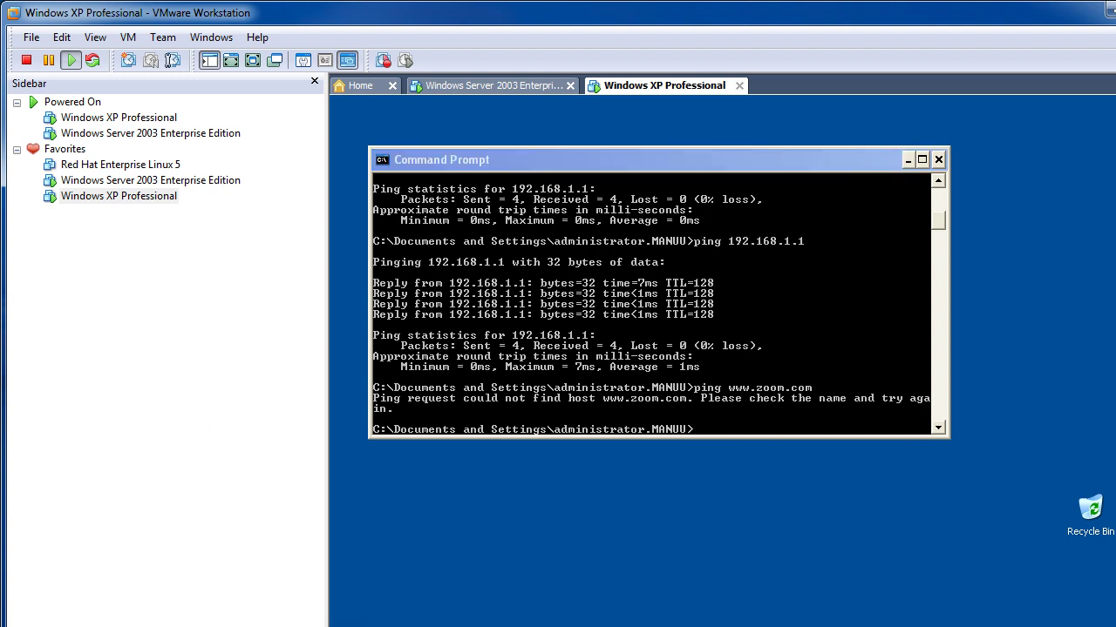
Open the Internet Protocol (TCP/IP) properties of the Windows XP client's Local Area Connection.
{"action": "key", "text": "super"}
{"action": "key", "text": "super"}
{"action": "key", "text": "super"}
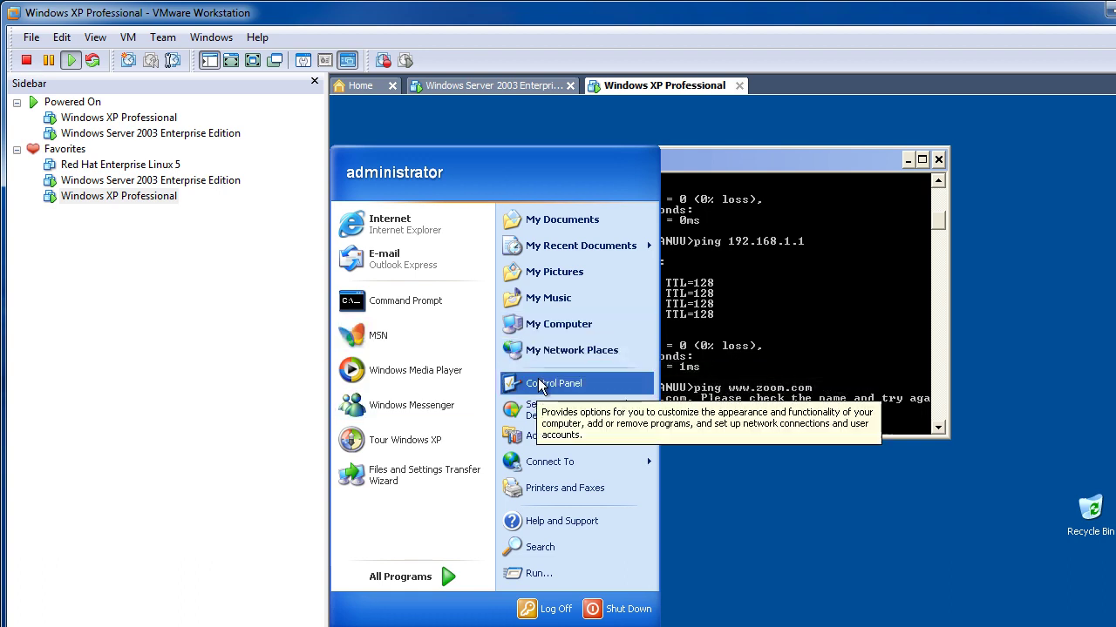
{"action": "left_click_drag", "start_coordinate": [541, 383], "coordinate": [567, 465]}
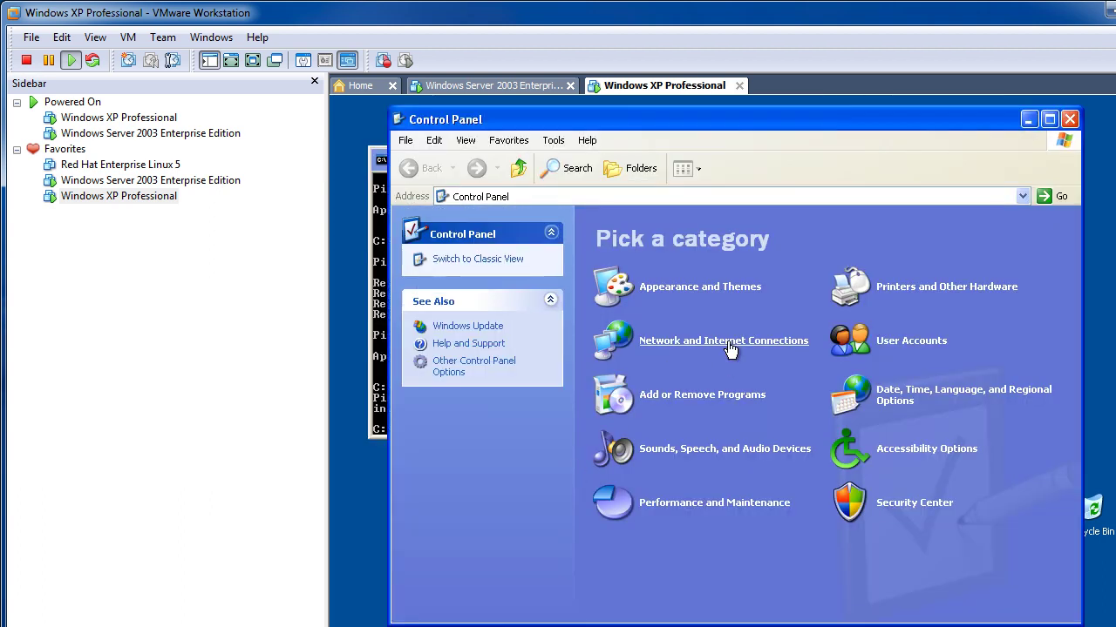
{"action": "left_click", "coordinate": [728, 342]}
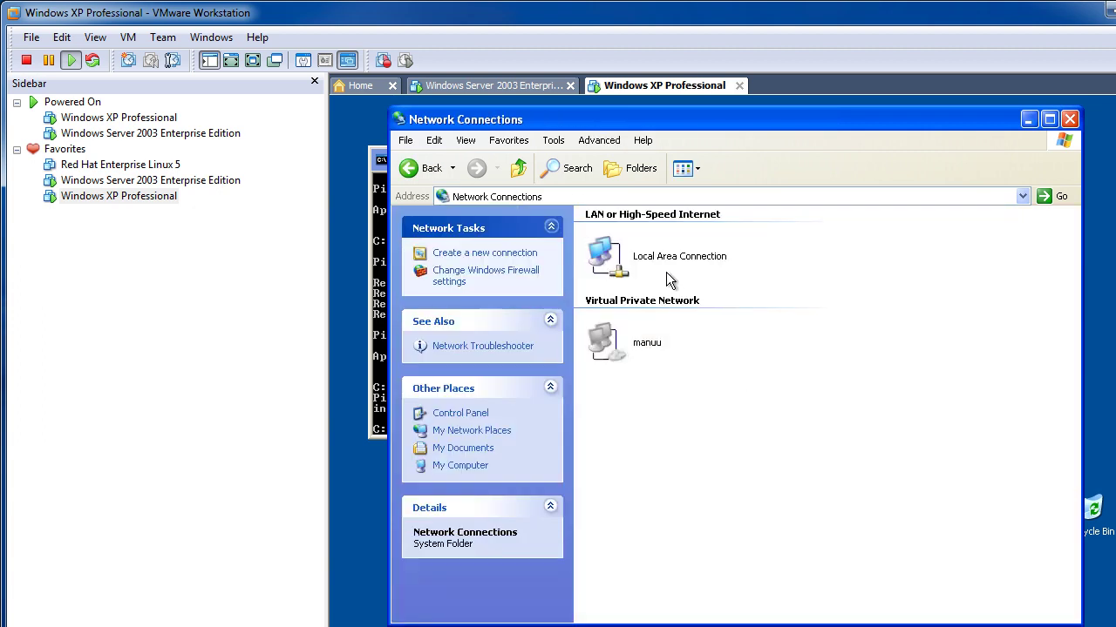
{"action": "right_click", "coordinate": [668, 273]}
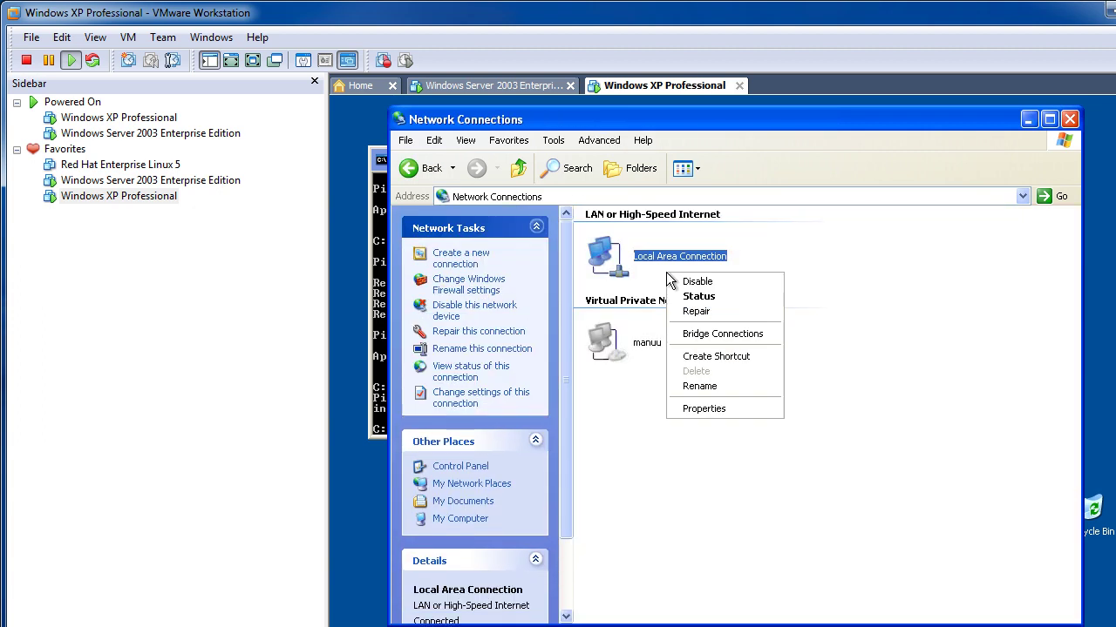
{"action": "left_click", "coordinate": [715, 407]}
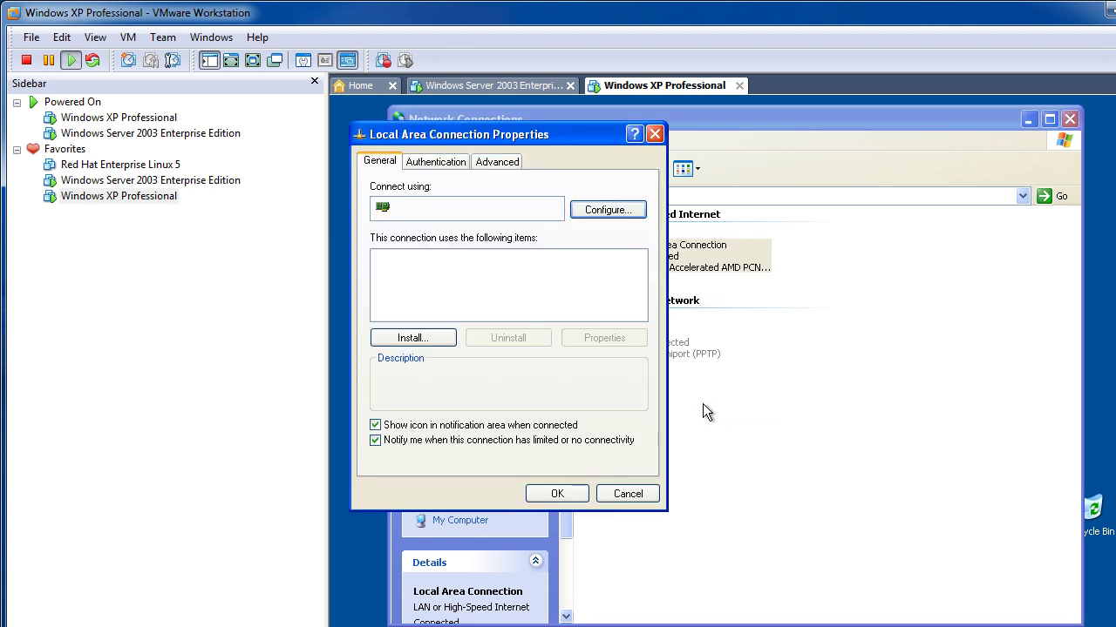
{"action": "left_click", "coordinate": [503, 305]}
{"action": "left_click", "coordinate": [589, 339]}
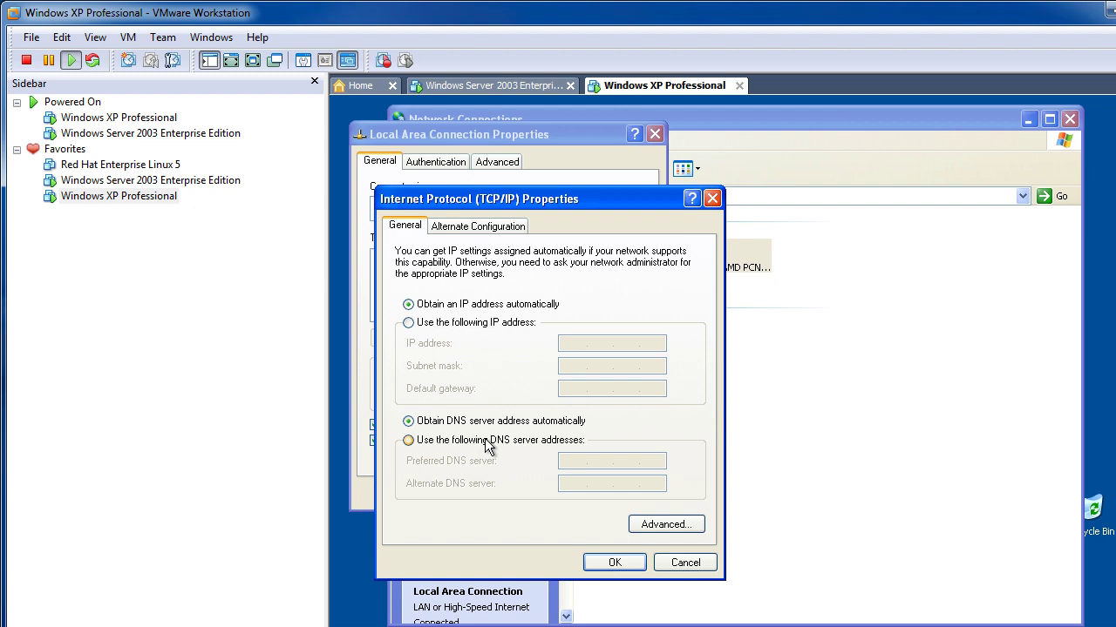
Specify the DNS server address manually with 192.168.1.1 as the preferred server, and apply and close the connection's properties.
{"action": "left_click", "coordinate": [488, 445]}
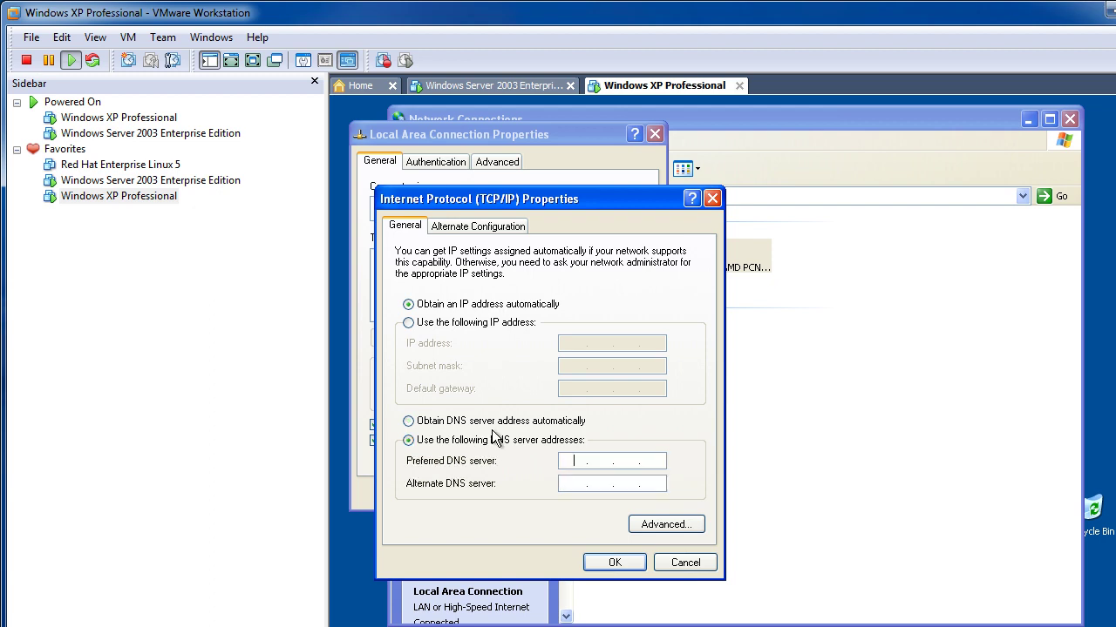
{"action": "left_click", "coordinate": [581, 455]}
{"action": "type", "text": "192 . 168"}
{"action": "left_click", "coordinate": [643, 460]}
{"action": "type", "text": "1"}
{"action": "left_click", "coordinate": [605, 562]}
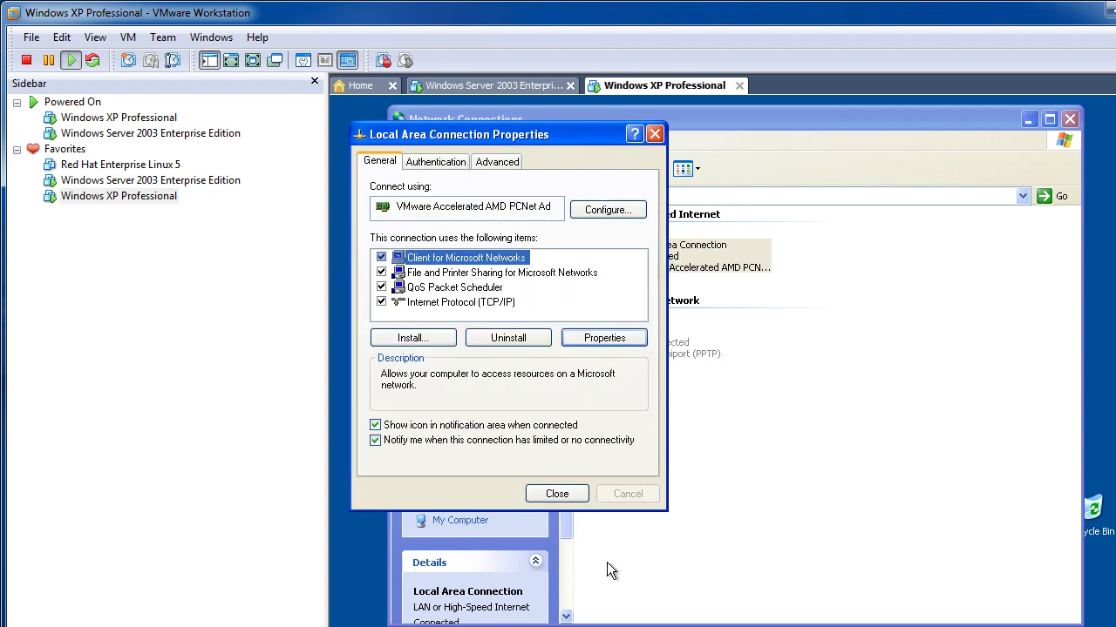
{"action": "left_click", "coordinate": [557, 493]}
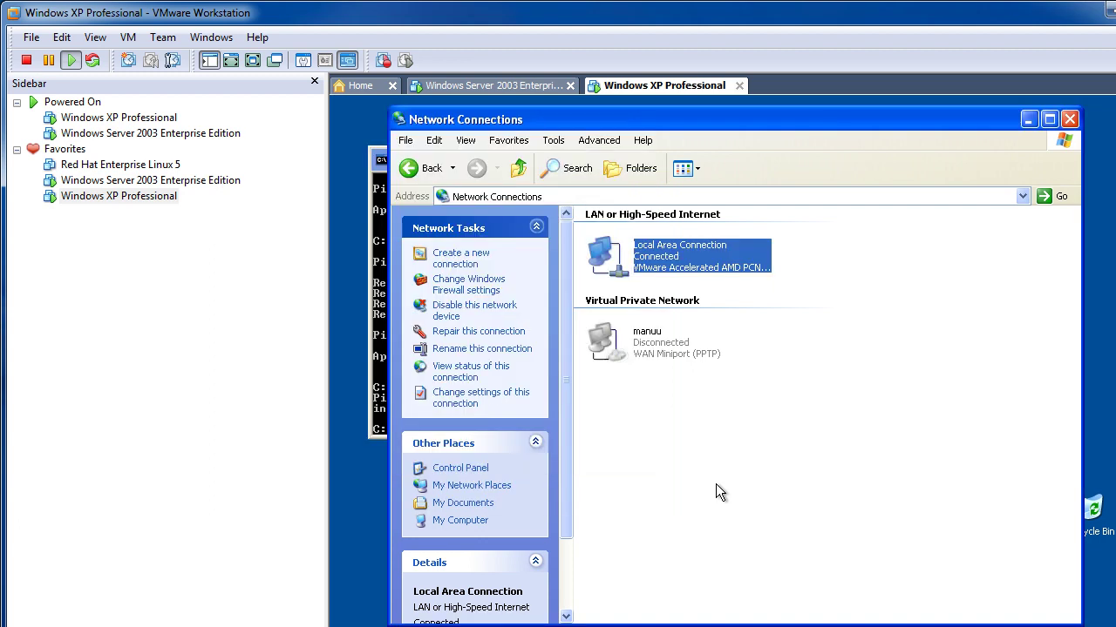
{"action": "left_click", "coordinate": [383, 253]}
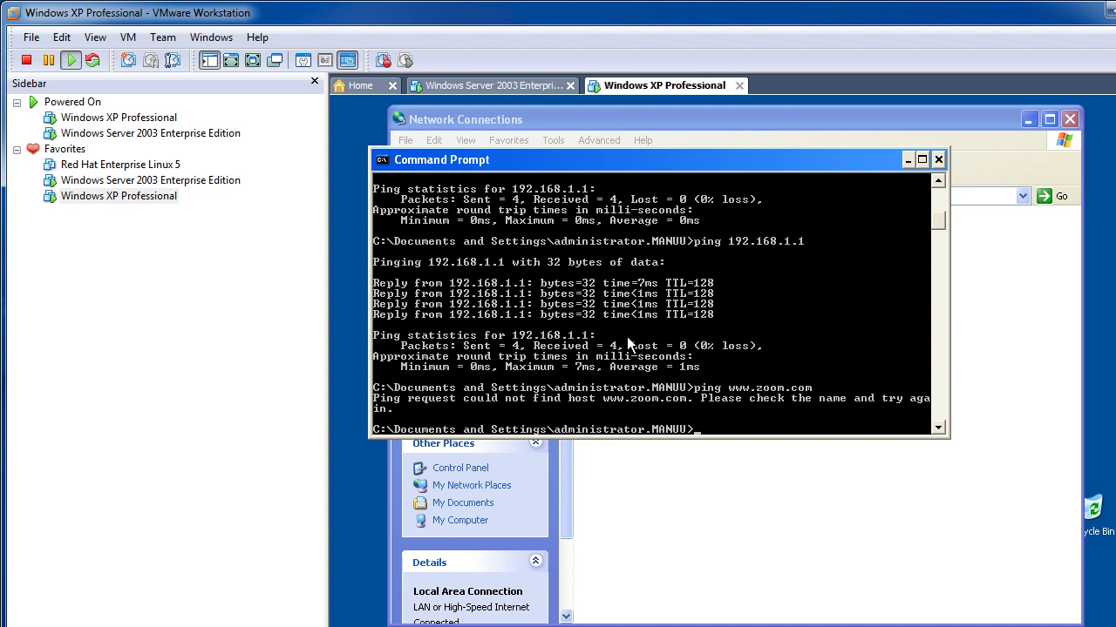
{"action": "key", "text": "Up"}
{"action": "key", "text": "Return"}
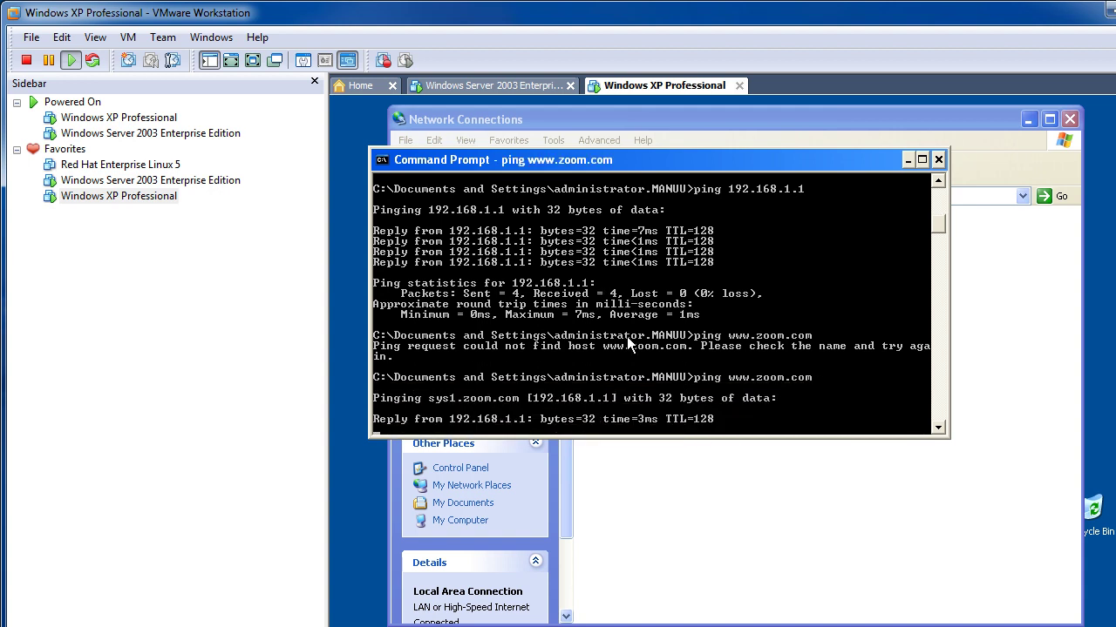